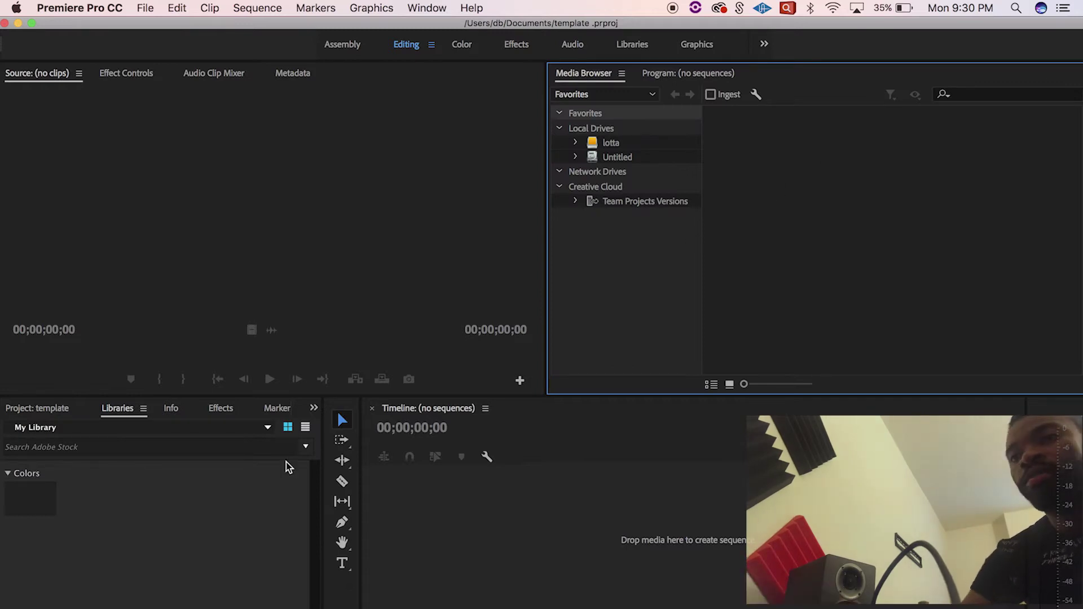
Dock the Project panel into the same panel group as the Source monitor
{"action": "left_click", "coordinate": [42, 415]}
{"action": "left_click_drag", "start_coordinate": [45, 410], "coordinate": [30, 77]}
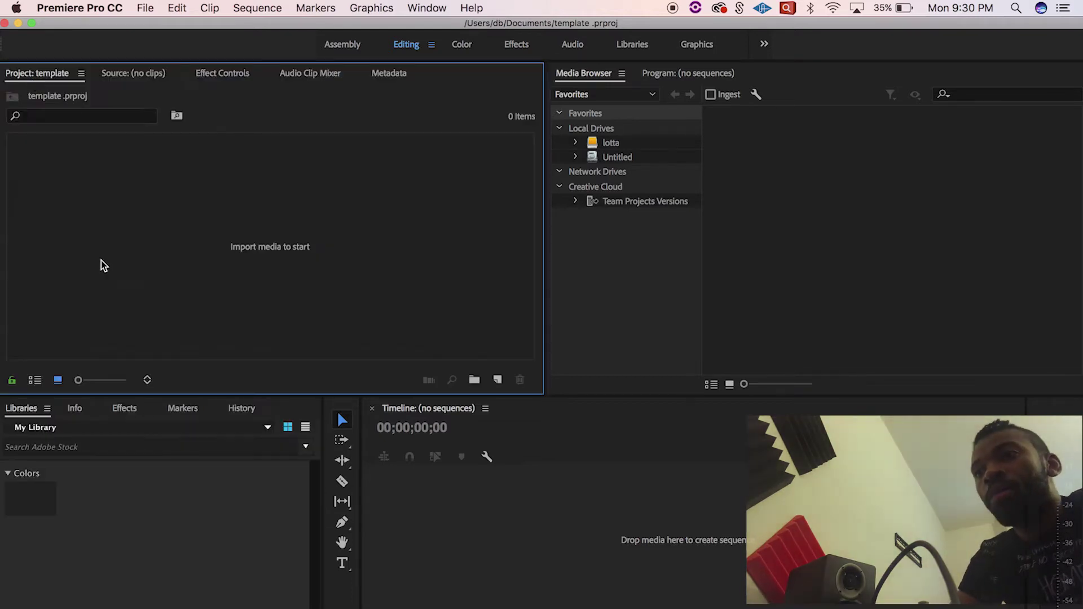
Create a new sequence using the AVCHD 1080p24 preset
{"action": "left_click", "coordinate": [145, 8]}
{"action": "mouse_move", "coordinate": [167, 34]}
{"action": "left_click", "coordinate": [386, 55]}
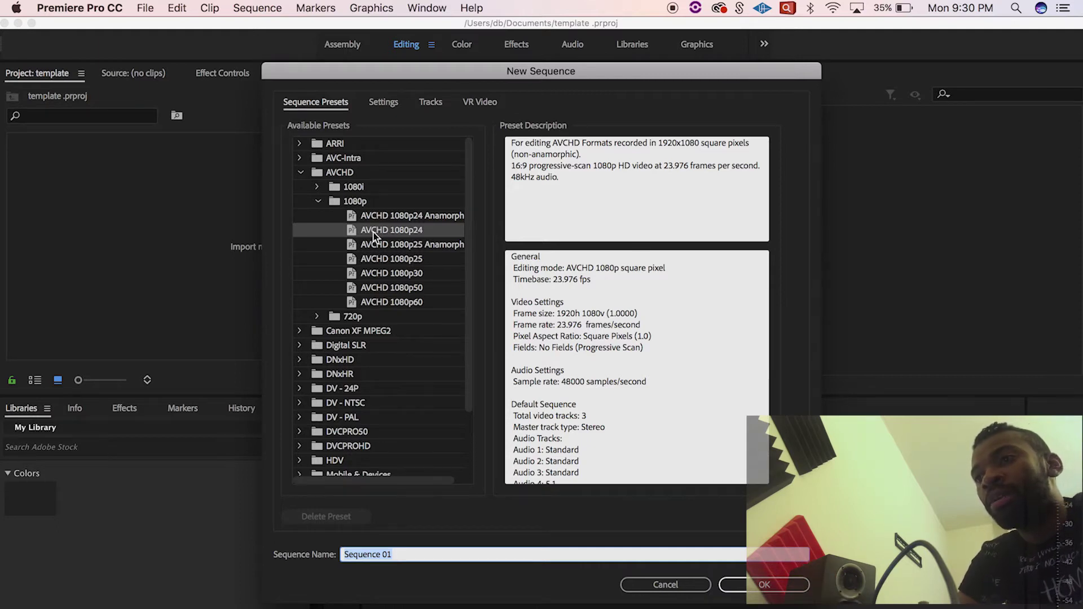
{"action": "left_click", "coordinate": [751, 585]}
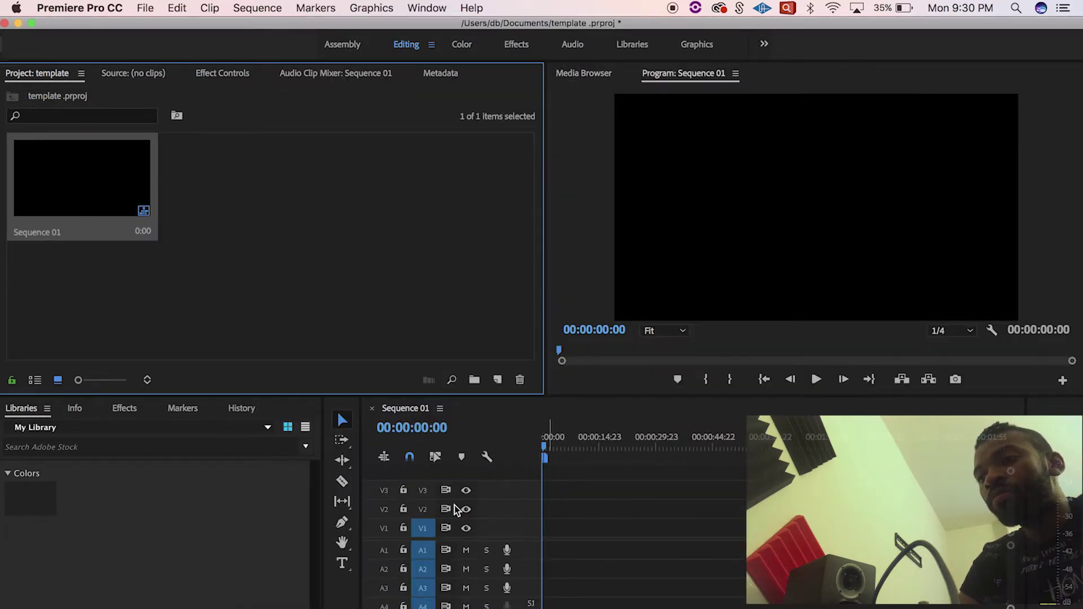
Add 10 video tracks after Video 3 and 10 standard audio tracks after Audio 6
{"action": "right_click", "coordinate": [511, 511]}
{"action": "left_click", "coordinate": [528, 551]}
{"action": "type", "text": "10"}
{"action": "left_click", "coordinate": [456, 310]}
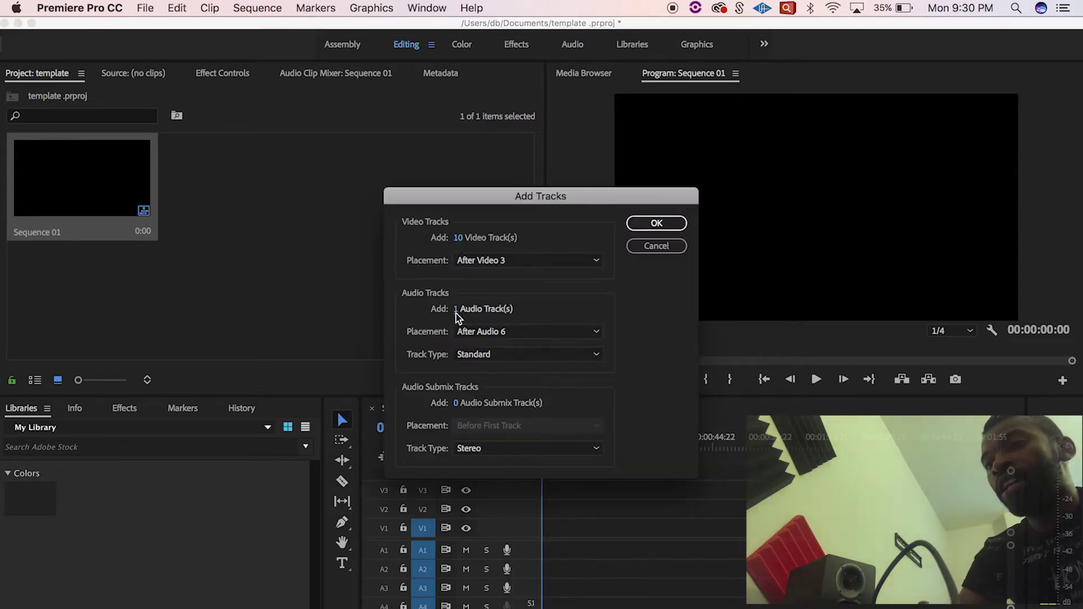
{"action": "type", "text": "10"}
{"action": "key", "text": "Return"}
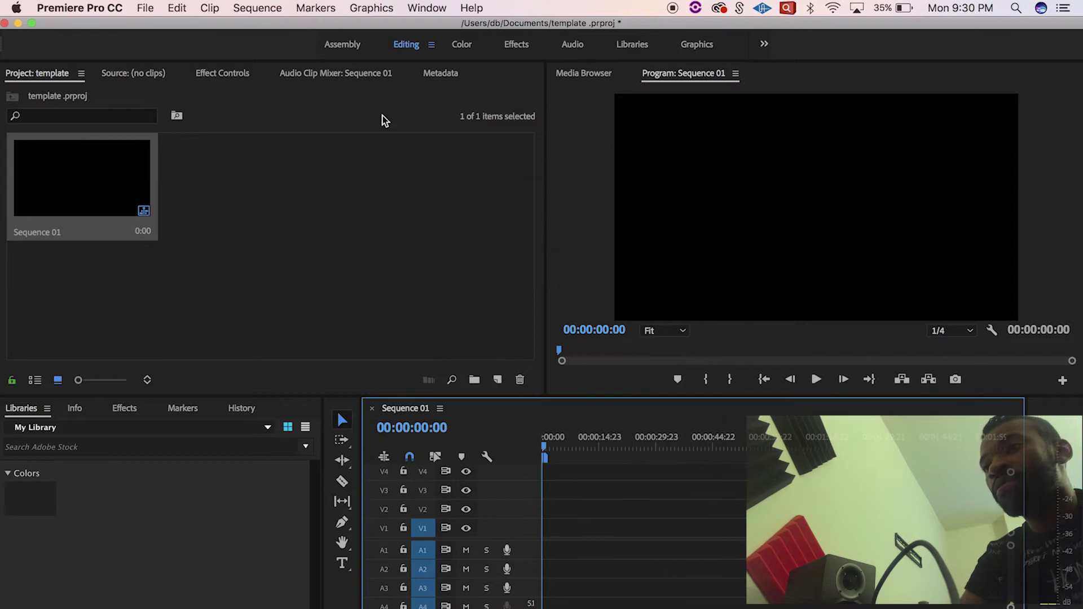
Browse to the RICH THE KID folder on the lotta drive in the Media Browser
{"action": "left_click", "coordinate": [587, 76]}
{"action": "left_click", "coordinate": [593, 145]}
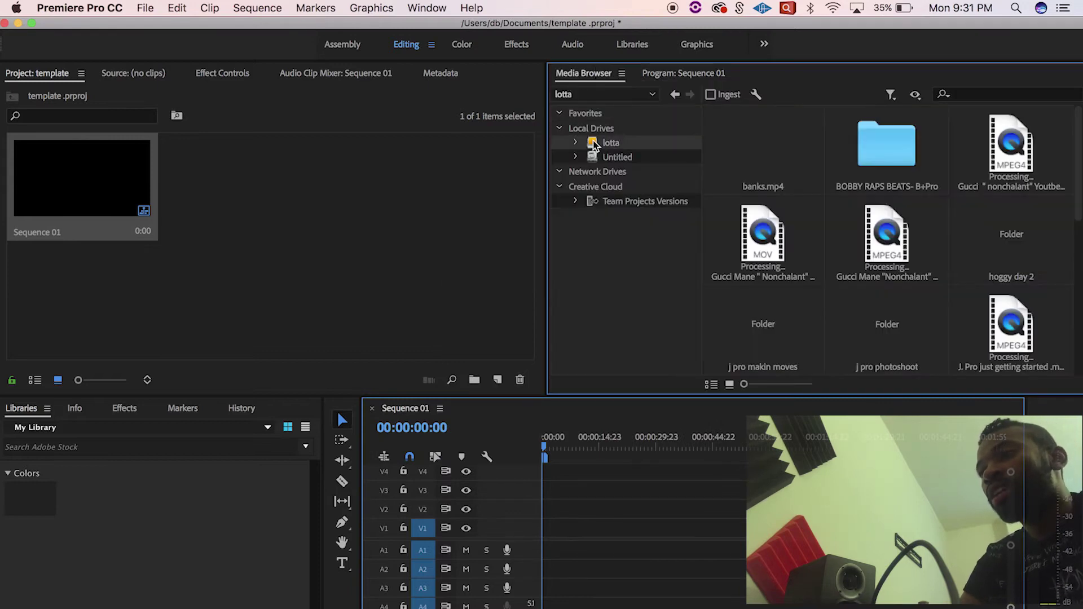
{"action": "left_click_drag", "start_coordinate": [1078, 120], "coordinate": [1080, 277]}
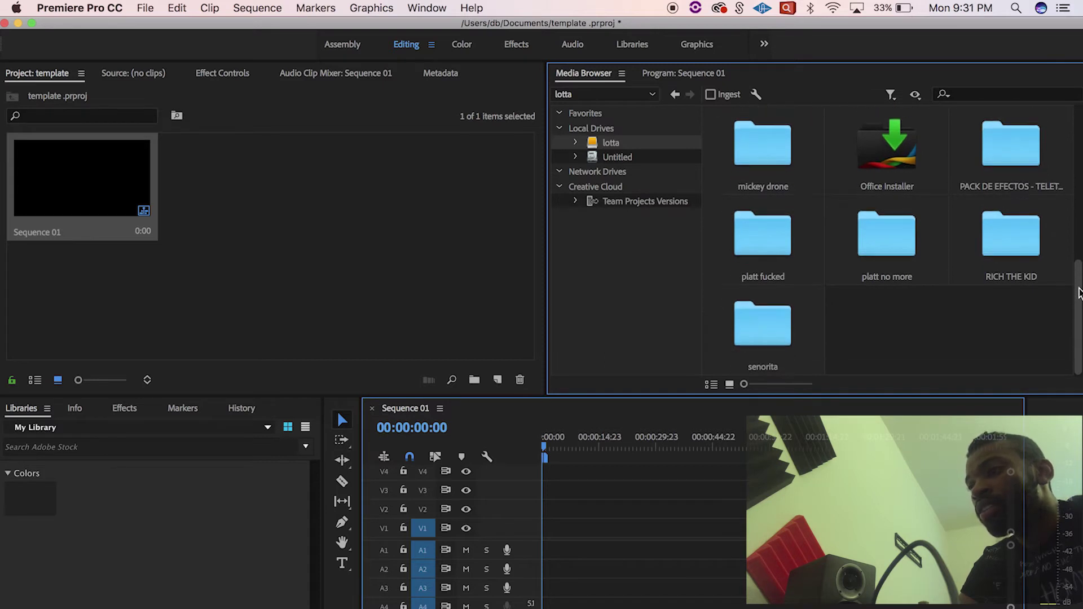
{"action": "double_click", "coordinate": [998, 234]}
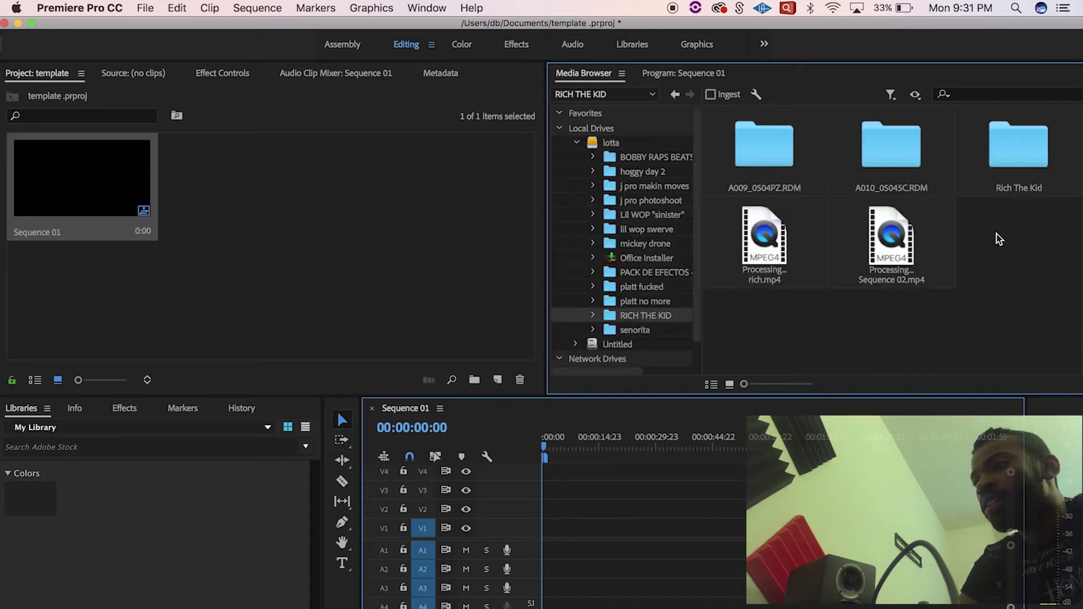
Preview Sequence 02.mp4 in the Source monitor with the system volume raised, including the section from about 00:00:13:14
{"action": "left_click", "coordinate": [783, 224]}
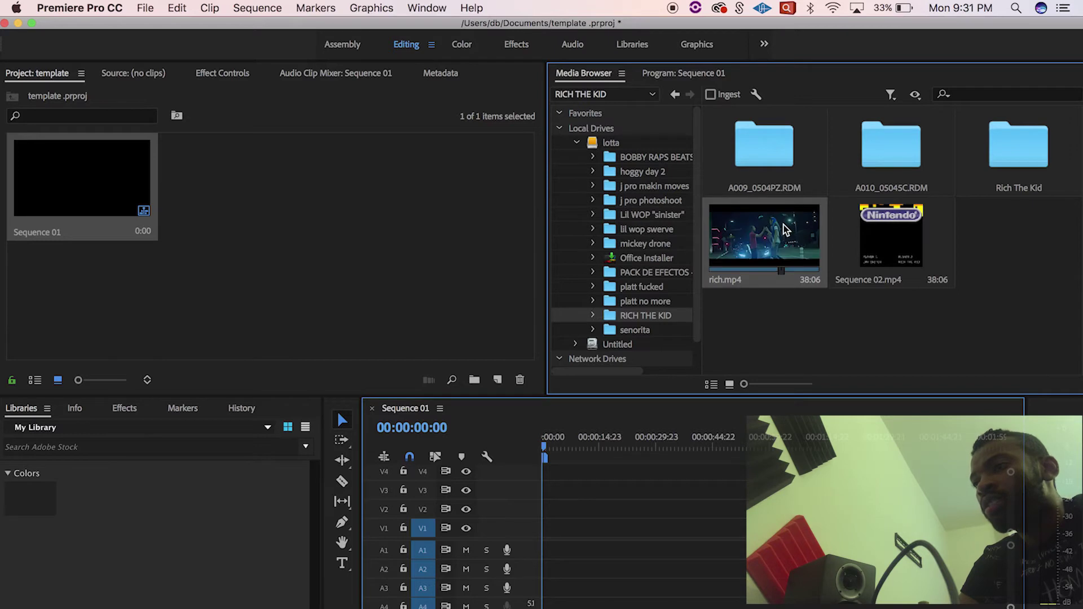
{"action": "left_click", "coordinate": [867, 221]}
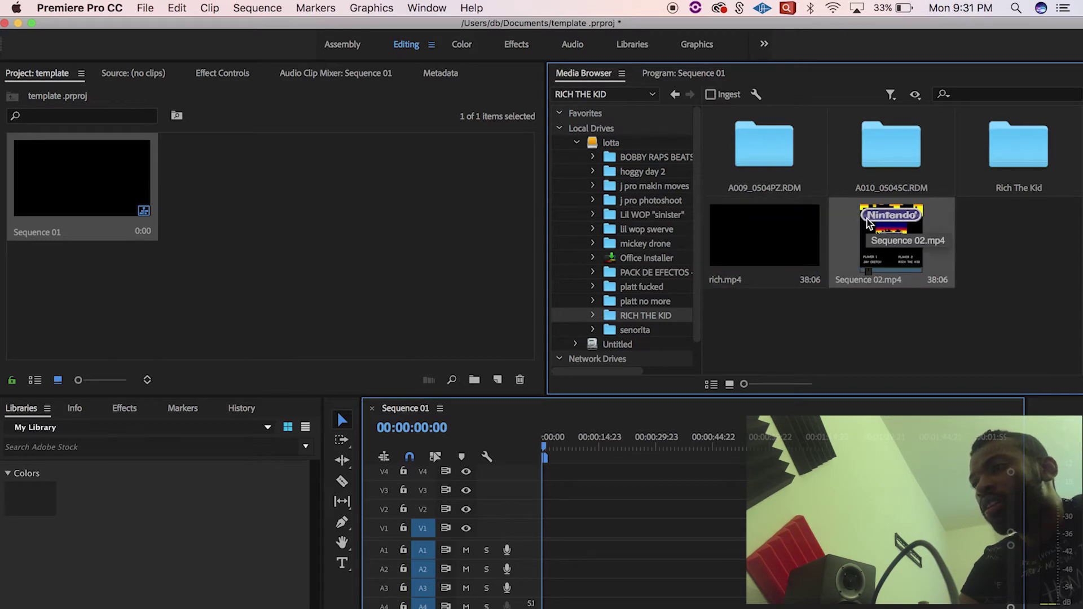
{"action": "double_click", "coordinate": [867, 221]}
{"action": "key", "text": "space"}
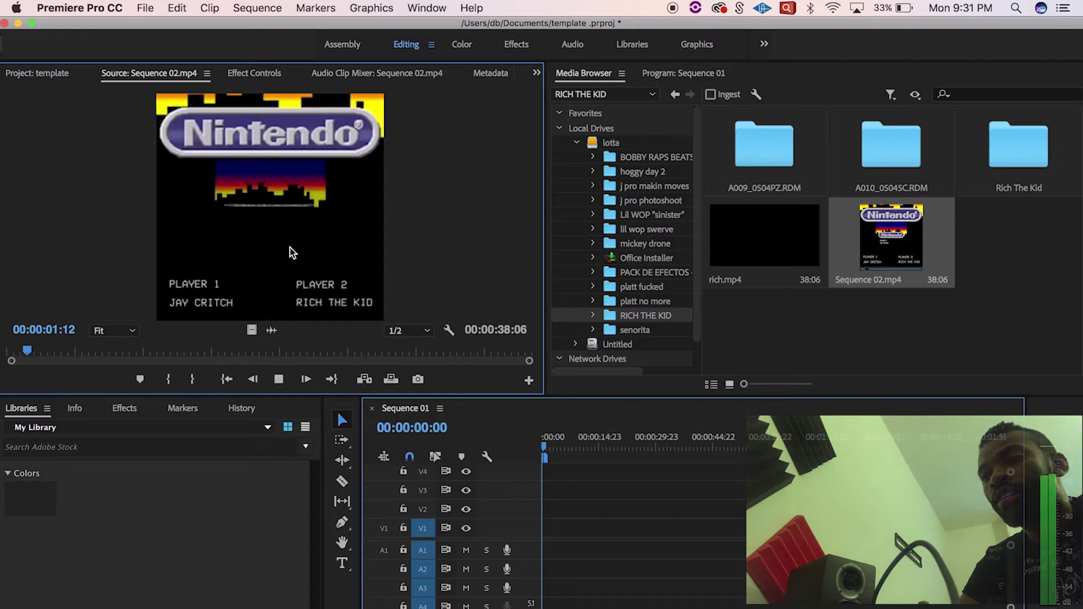
{"action": "key", "text": "XF86AudioRaiseVolume"}
{"action": "key", "text": "XF86AudioRaiseVolume"}
{"action": "key", "text": "XF86AudioRaiseVolume"}
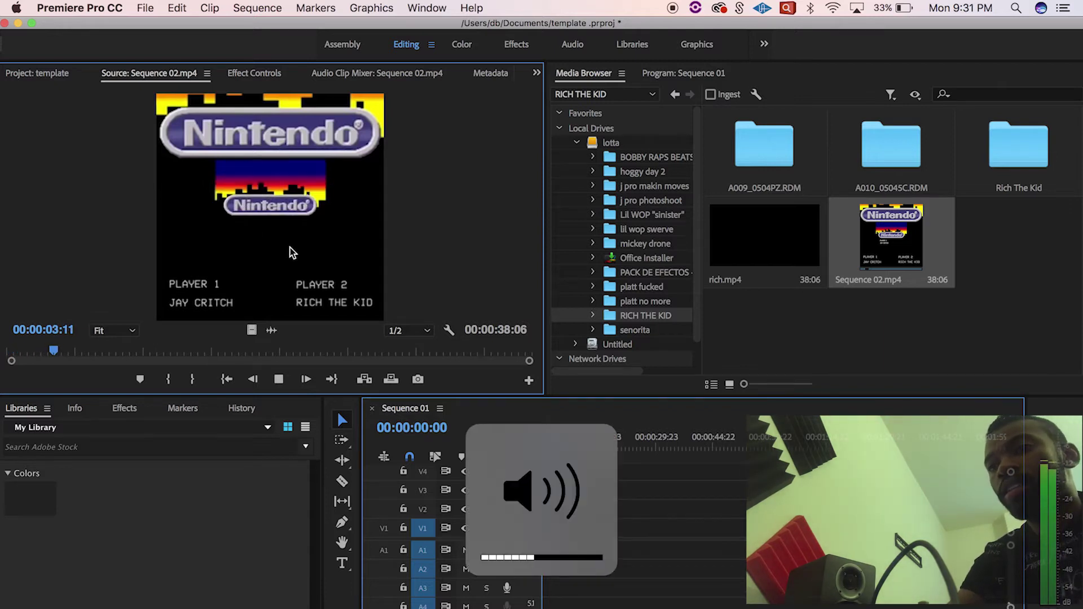
{"action": "left_click", "coordinate": [194, 349]}
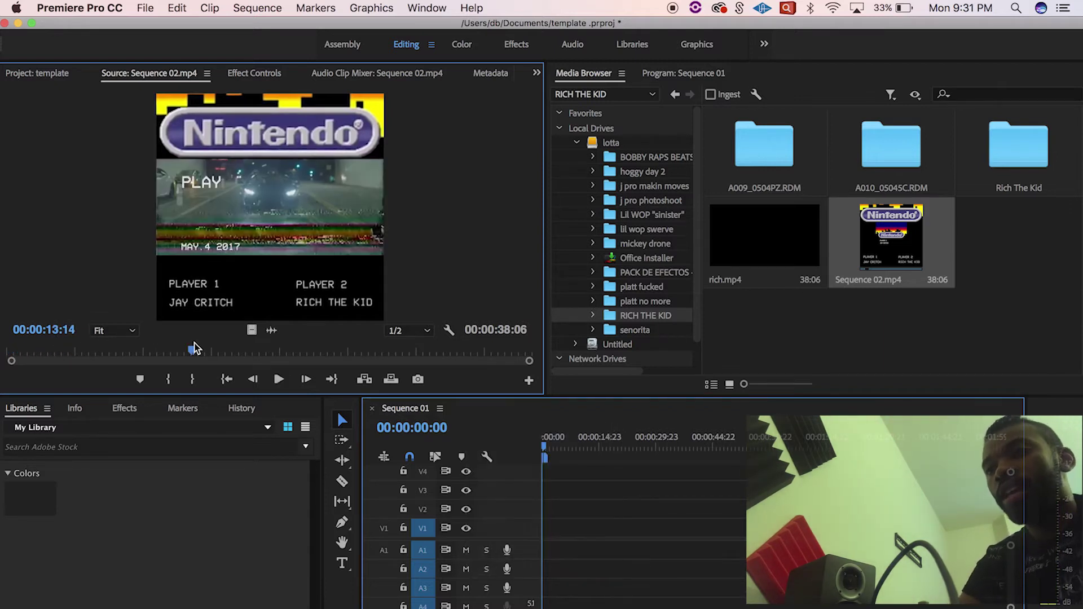
{"action": "key", "text": "space"}
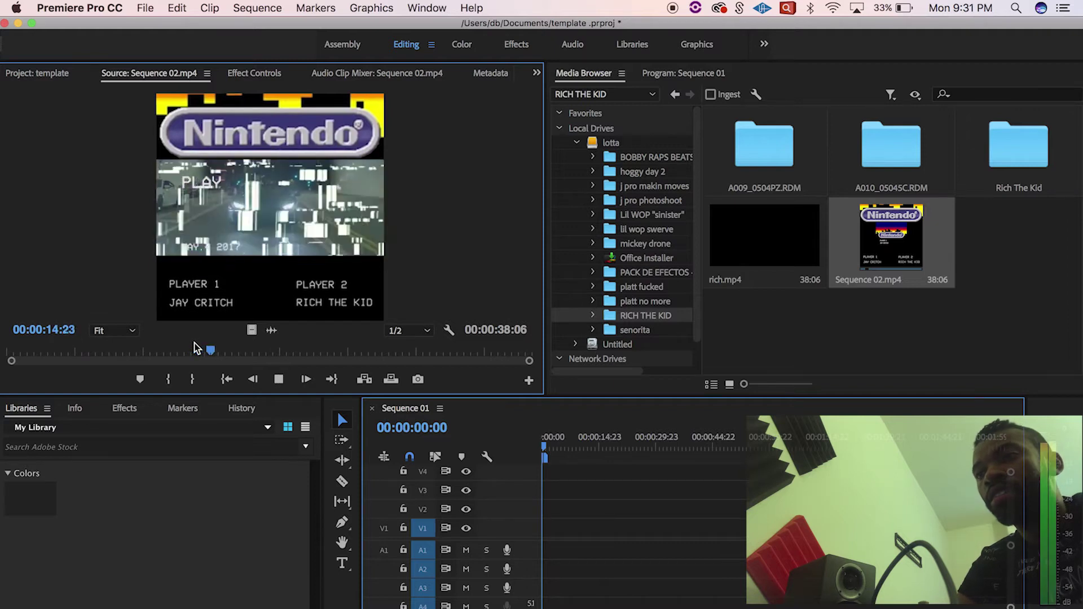
{"action": "key", "text": "space"}
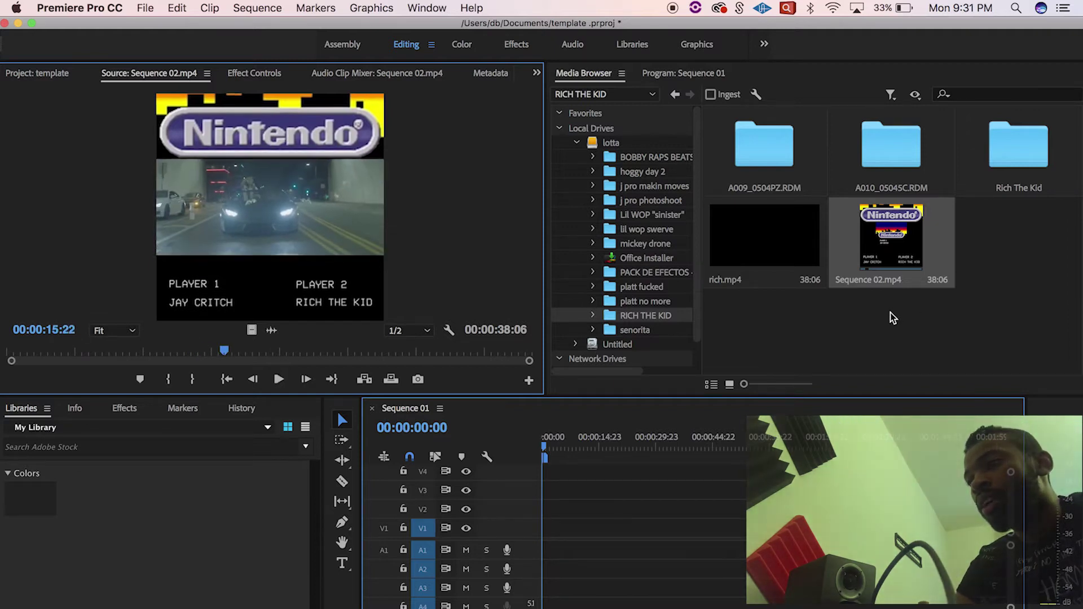
Load the A010_C003 clip from the second RDM footage folder, beginning with A010, into the Source monitor
{"action": "left_click", "coordinate": [891, 316]}
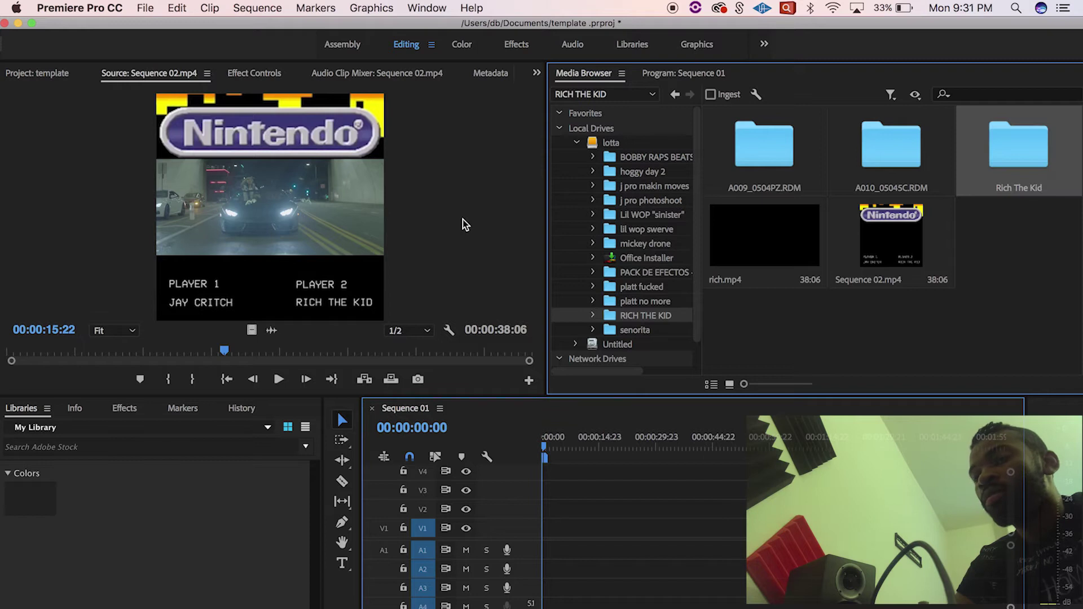
{"action": "left_click", "coordinate": [45, 76]}
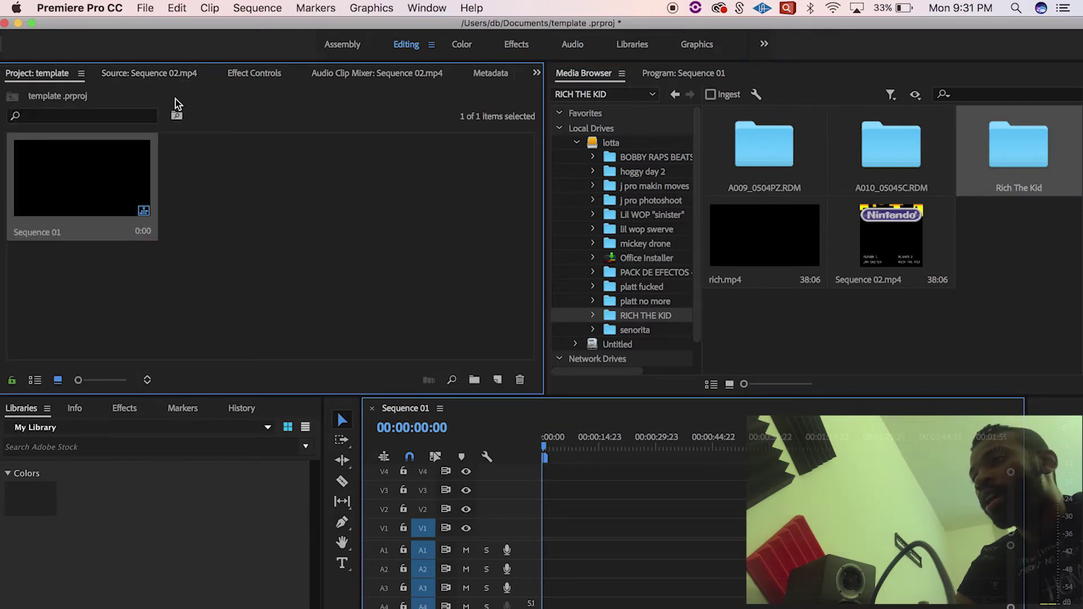
{"action": "double_click", "coordinate": [887, 138]}
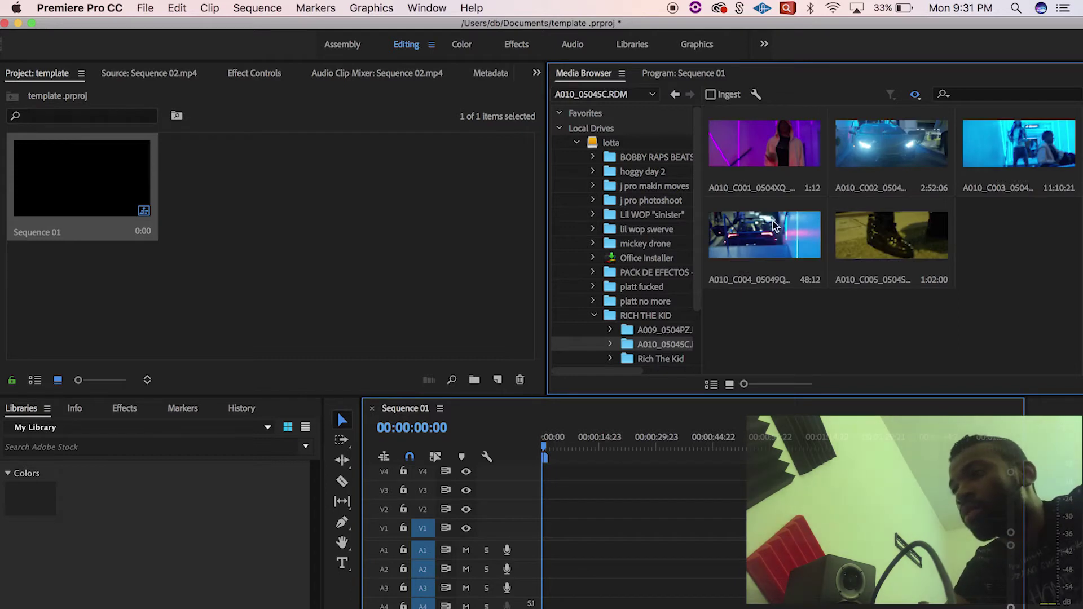
{"action": "double_click", "coordinate": [1019, 144]}
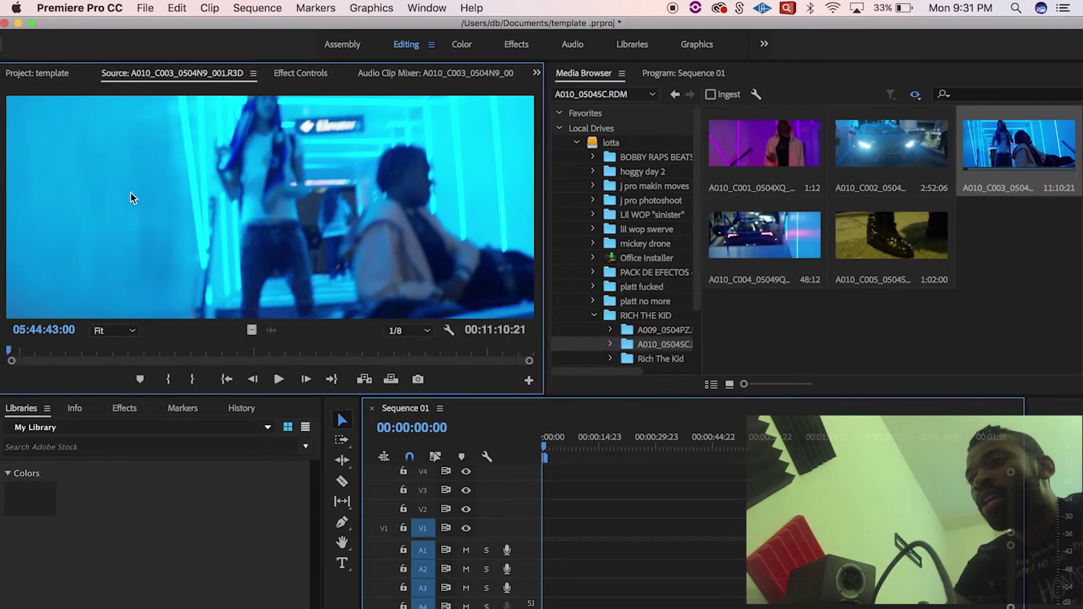
Place the A010_C003 clip at the start of track V1, keeping the existing sequence settings
{"action": "left_click_drag", "start_coordinate": [529, 461], "coordinate": [544, 526]}
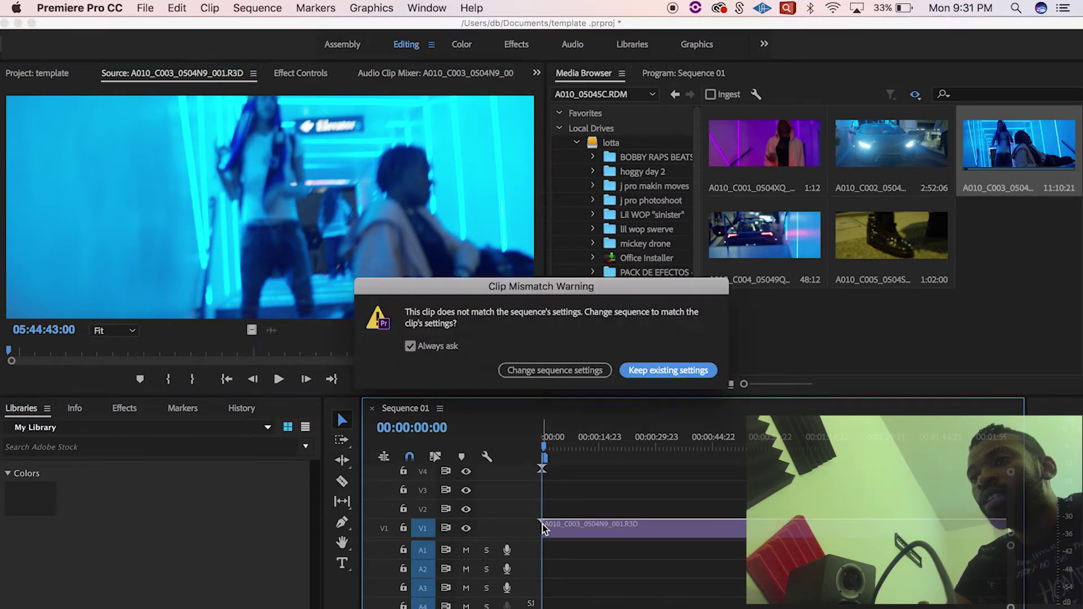
{"action": "left_click", "coordinate": [662, 373]}
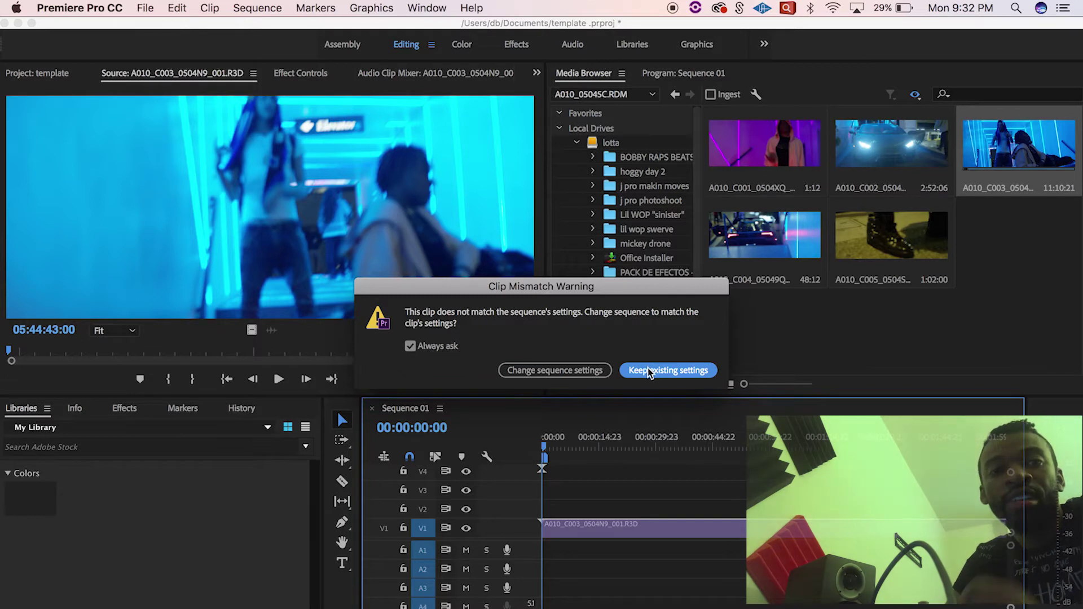
{"action": "left_click", "coordinate": [648, 368]}
Fit the A010_C003 clip on V1 to the sequence's frame size
{"action": "left_click", "coordinate": [614, 427]}
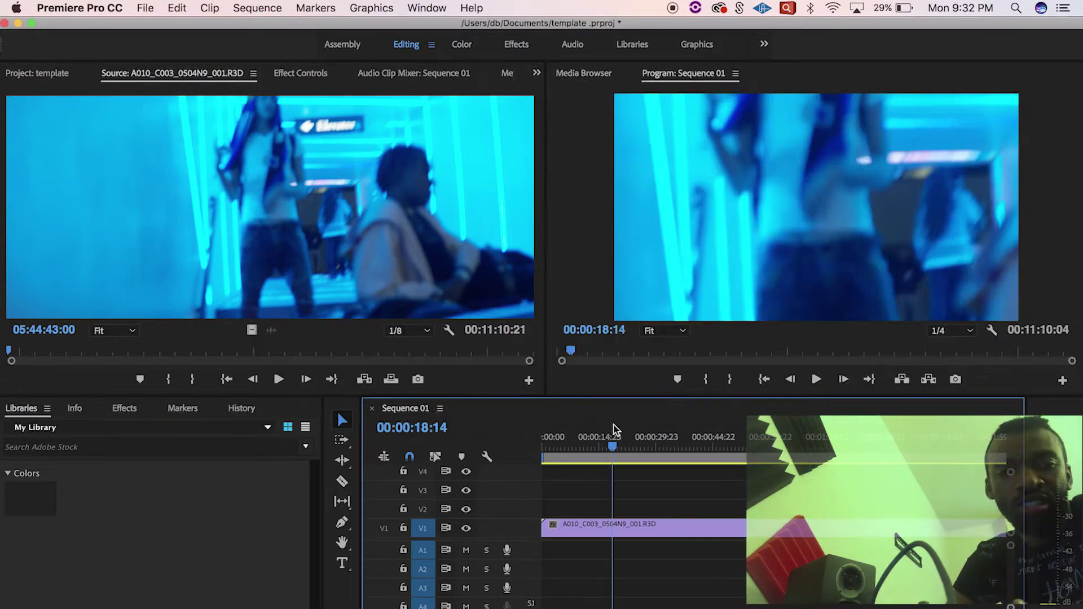
{"action": "right_click", "coordinate": [618, 522]}
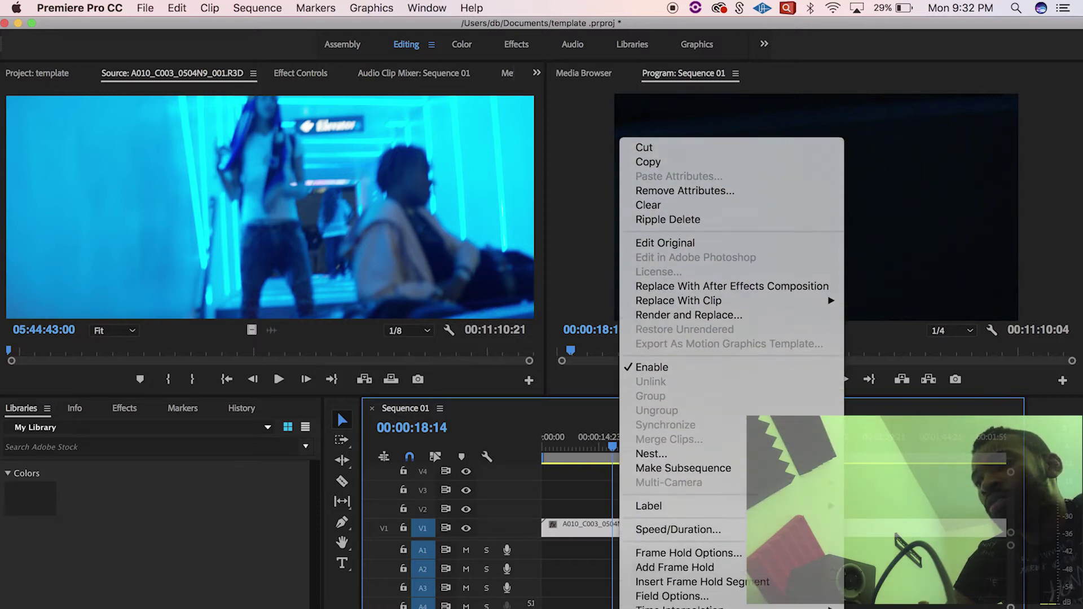
{"action": "left_click", "coordinate": [684, 582]}
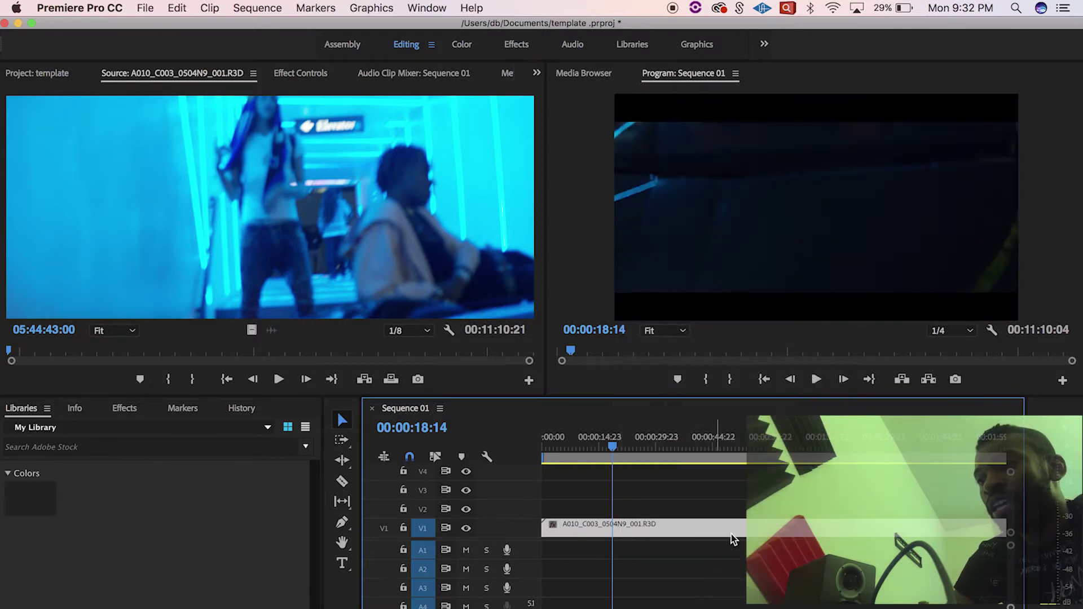
Split the A010_C003 clip on V1 at 00:02:32:16
{"action": "left_click", "coordinate": [754, 451]}
{"action": "key", "text": "minus"}
{"action": "key", "text": "minus"}
{"action": "key", "text": "minus"}
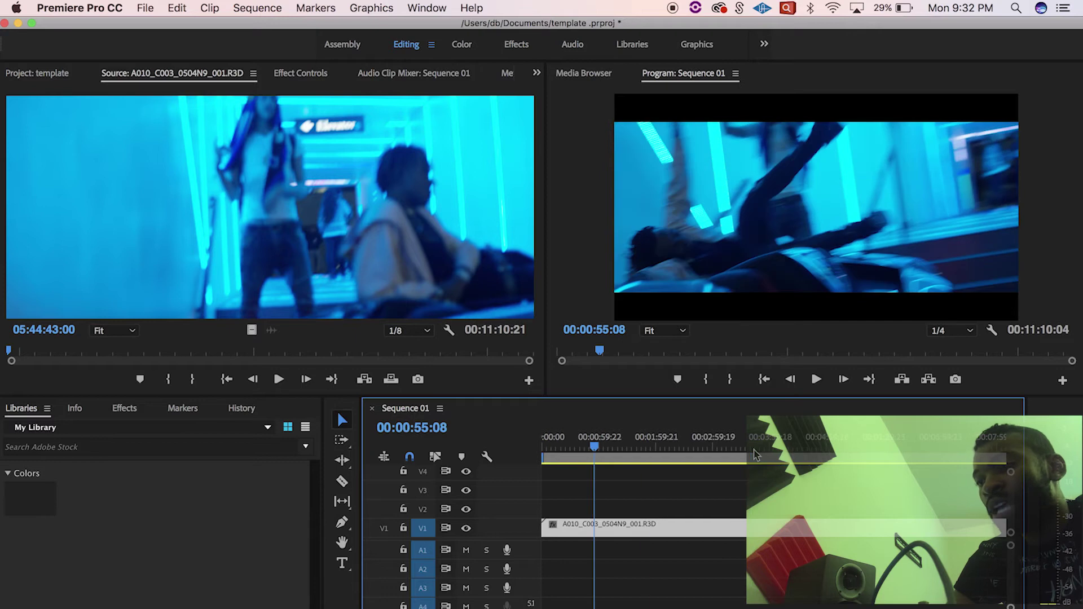
{"action": "left_click_drag", "start_coordinate": [684, 442], "coordinate": [688, 441]}
{"action": "key", "text": "c"}
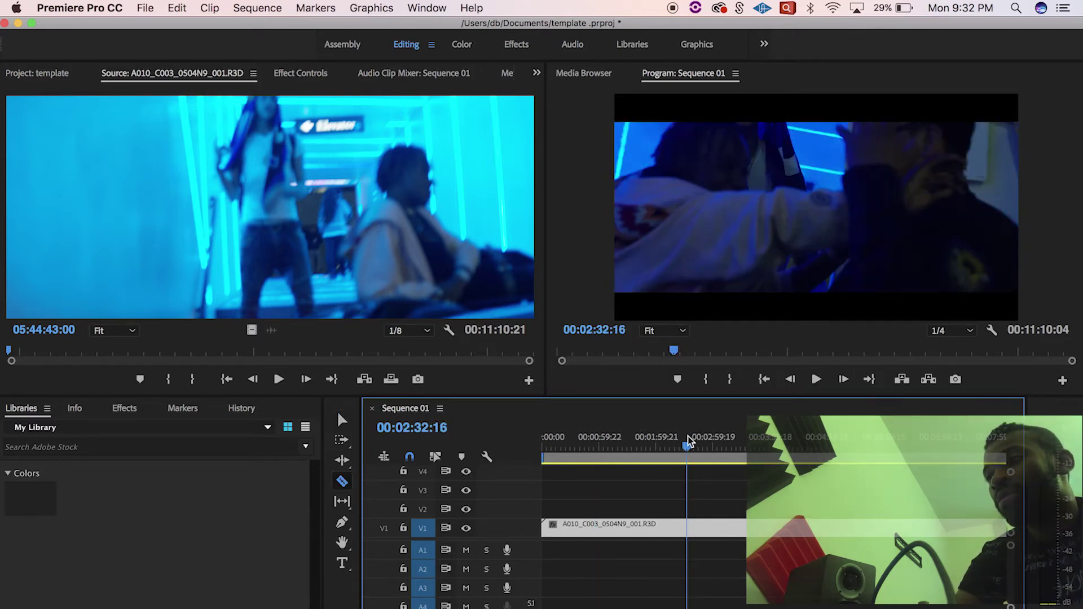
{"action": "left_click", "coordinate": [686, 526]}
Delete the part of the V1 clip before the cut and move the remainder to the sequence start
{"action": "key", "text": "v"}
{"action": "key", "text": "Delete"}
{"action": "left_click_drag", "start_coordinate": [726, 524], "coordinate": [564, 526]}
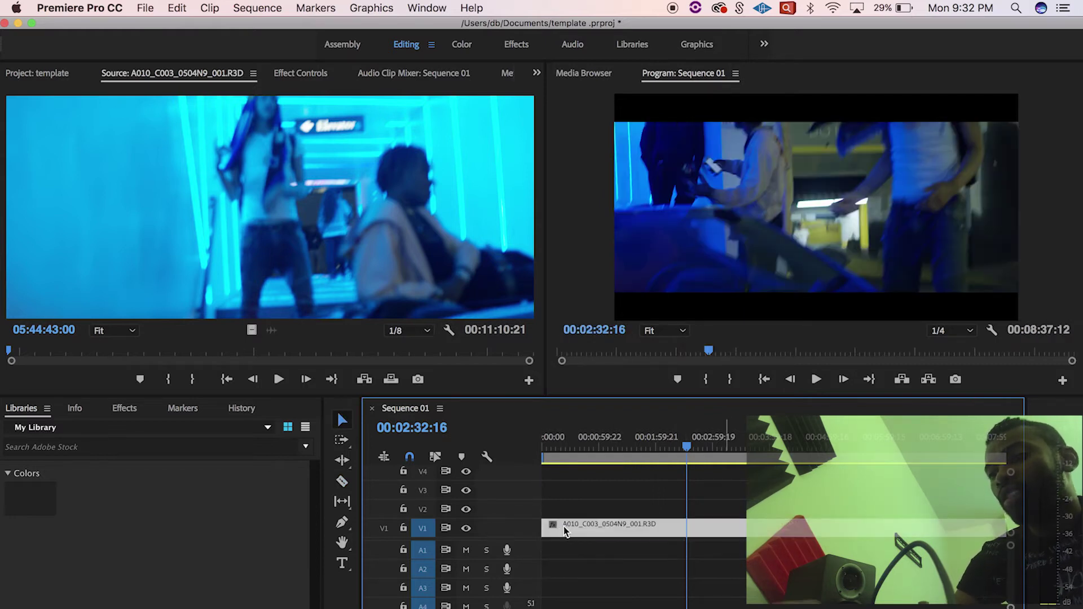
Play the sequence from the start and split the V1 clip at about 00:00:04:18
{"action": "left_click_drag", "start_coordinate": [577, 447], "coordinate": [537, 448]}
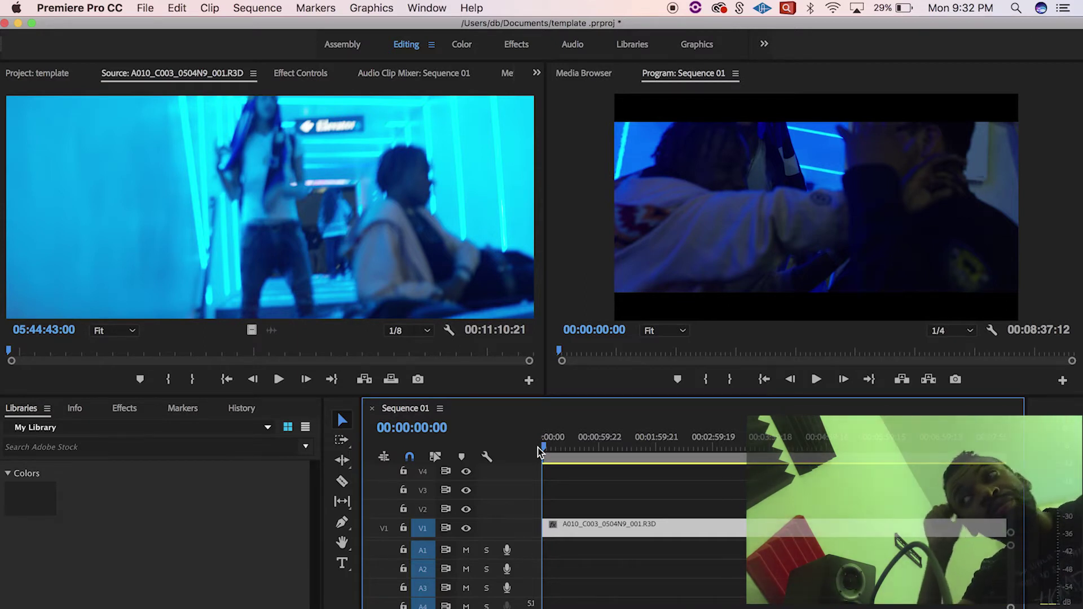
{"action": "key", "text": "space"}
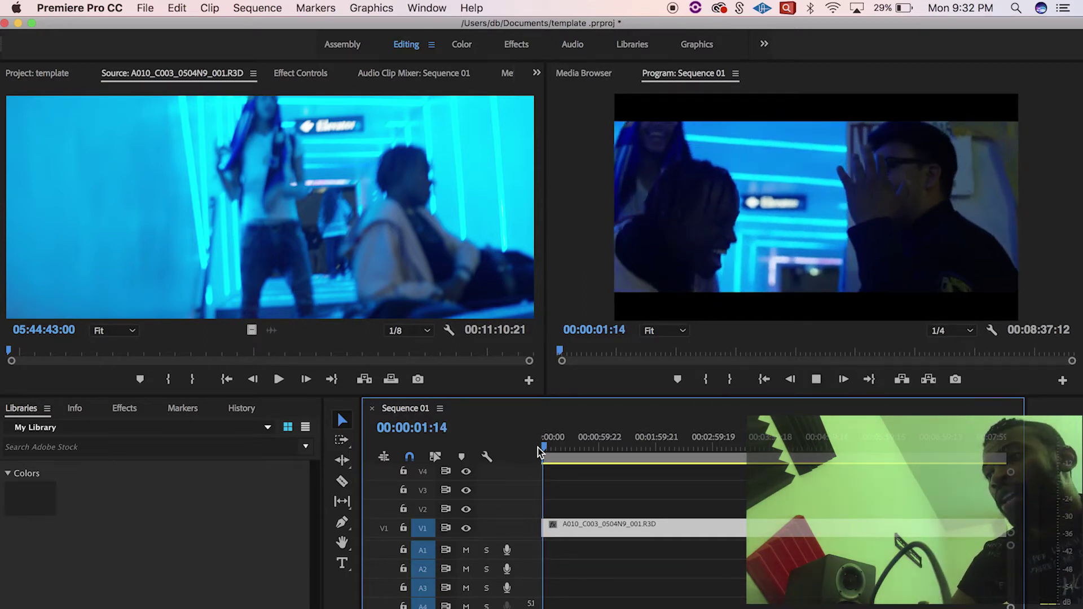
{"action": "key", "text": "space"}
{"action": "key", "text": "="}
{"action": "key", "text": "="}
{"action": "key", "text": "="}
{"action": "key", "text": "="}
{"action": "key", "text": "="}
{"action": "key", "text": "c"}
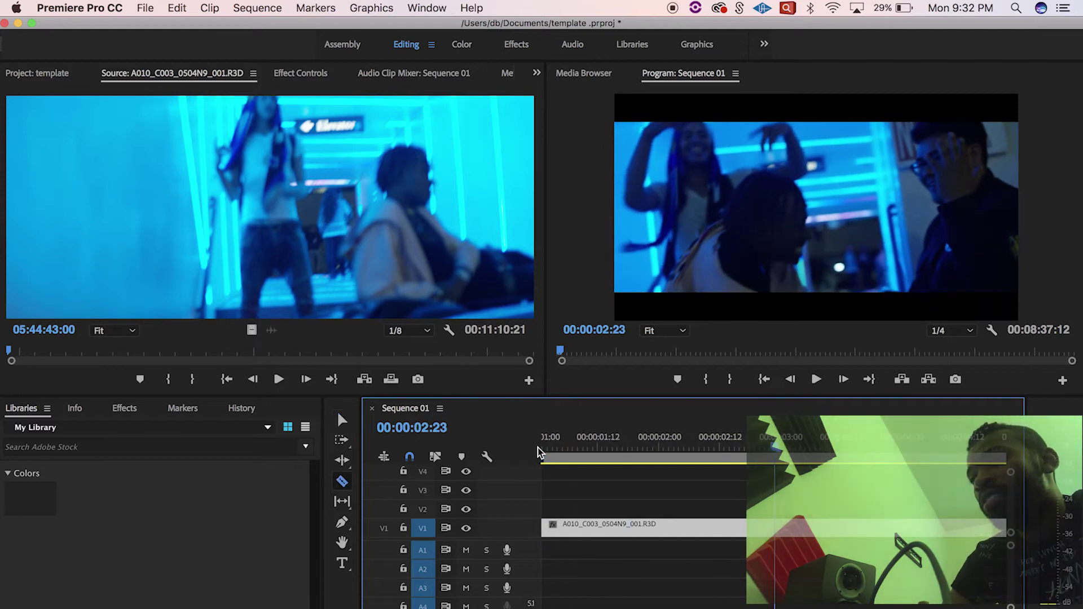
{"action": "left_click", "coordinate": [985, 530]}
Delete the long part of the V1 clip after the cut and save the project
{"action": "key", "text": "minus"}
{"action": "key", "text": "minus"}
{"action": "key", "text": "minus"}
{"action": "key", "text": "minus"}
{"action": "key", "text": "v"}
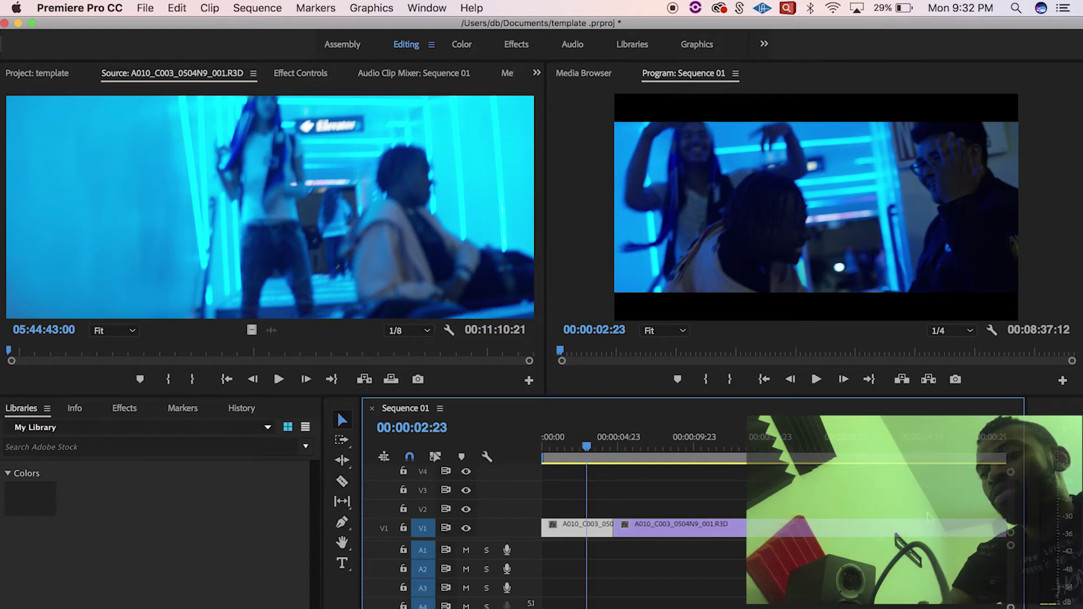
{"action": "key", "text": "Delete"}
{"action": "key", "text": "c"}
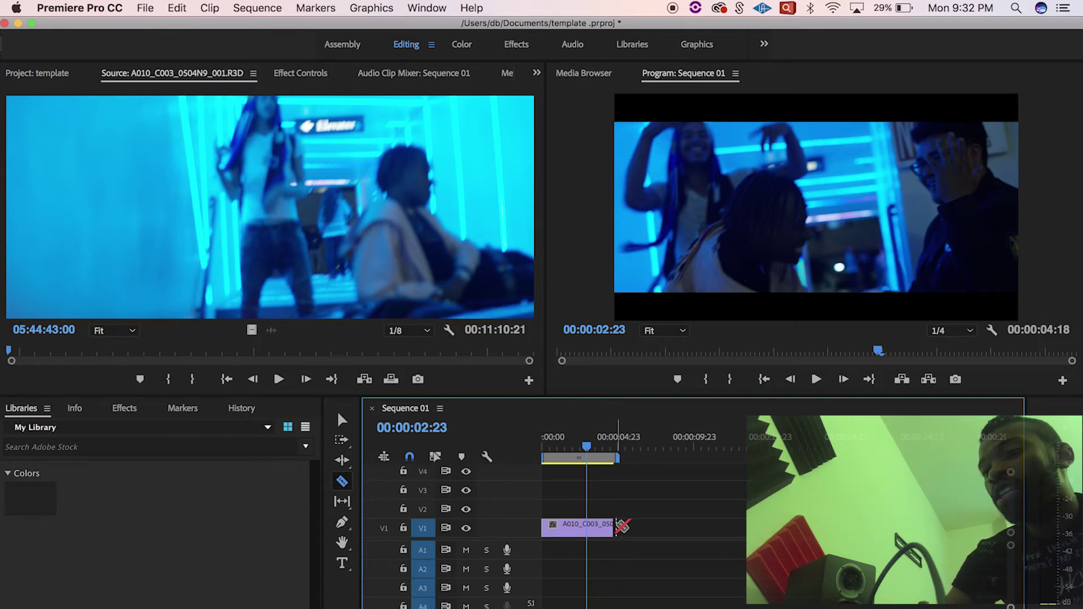
{"action": "key", "text": "super+s"}
{"action": "key", "text": "v"}
Play the trimmed clip from the start and split it on V1 at 00:00:01:19
{"action": "left_click_drag", "start_coordinate": [570, 447], "coordinate": [530, 449]}
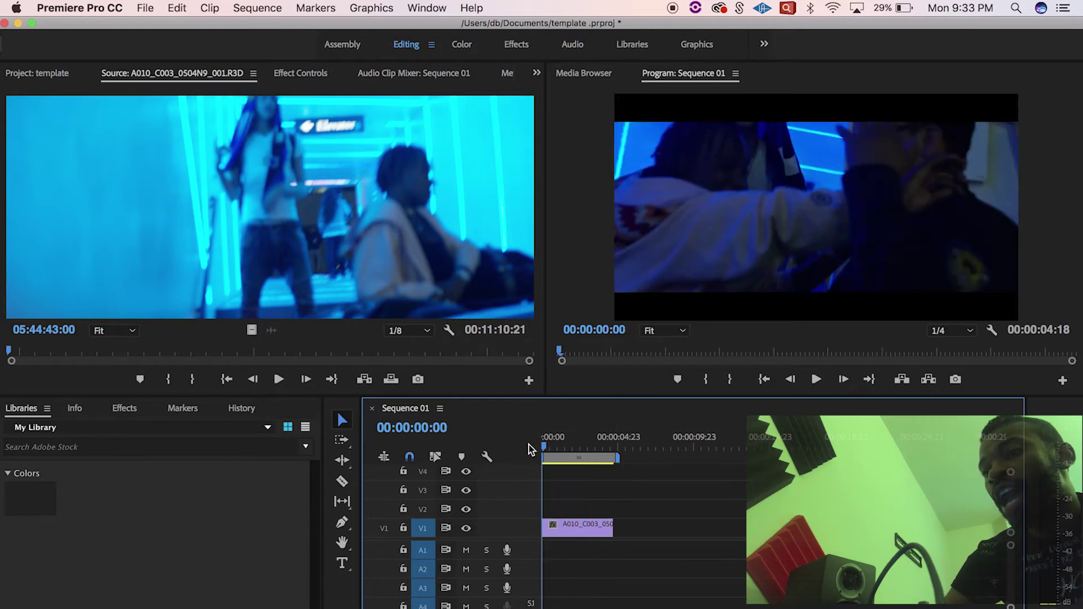
{"action": "key", "text": "space"}
{"action": "key", "text": "space"}
{"action": "key", "text": "c"}
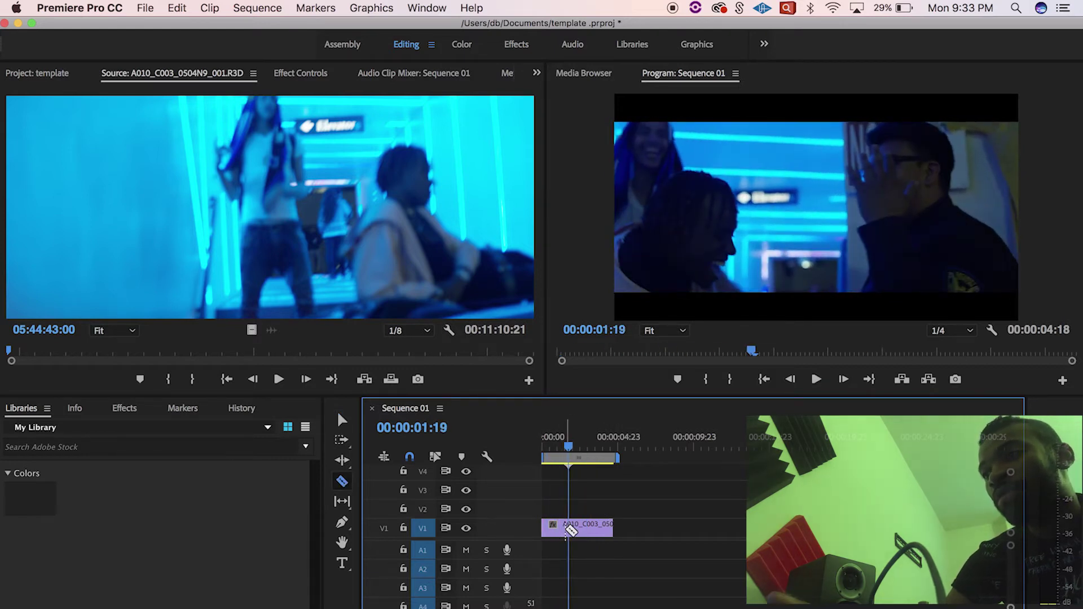
{"action": "key", "text": "="}
{"action": "key", "text": "="}
{"action": "left_click", "coordinate": [654, 527]}
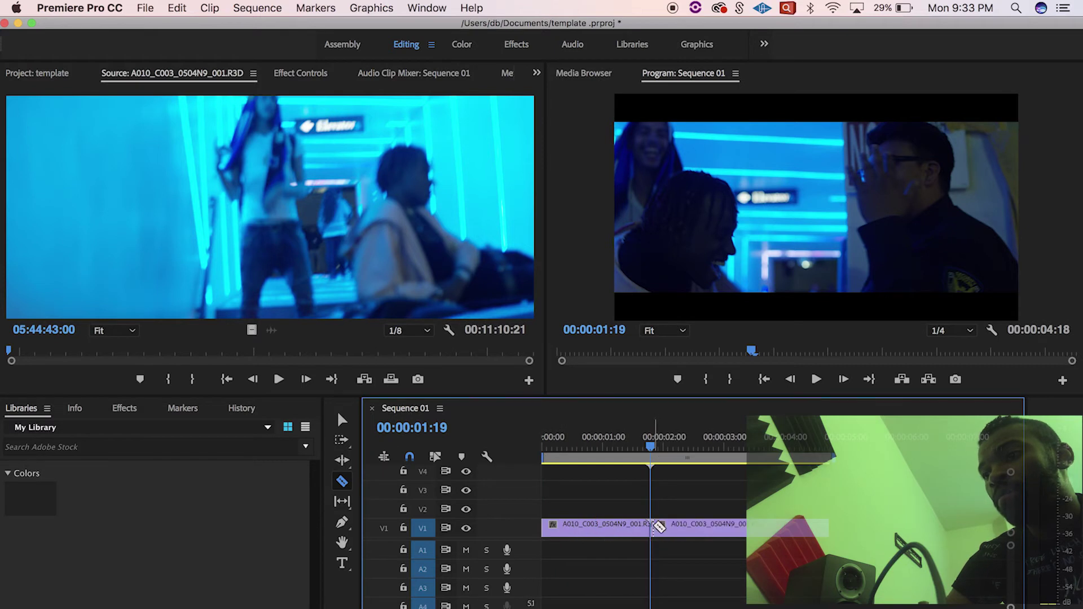
Split the V1 clip again a few frames after the cut at 00:00:01:19 to isolate a short segment
{"action": "key", "text": "="}
{"action": "key", "text": "="}
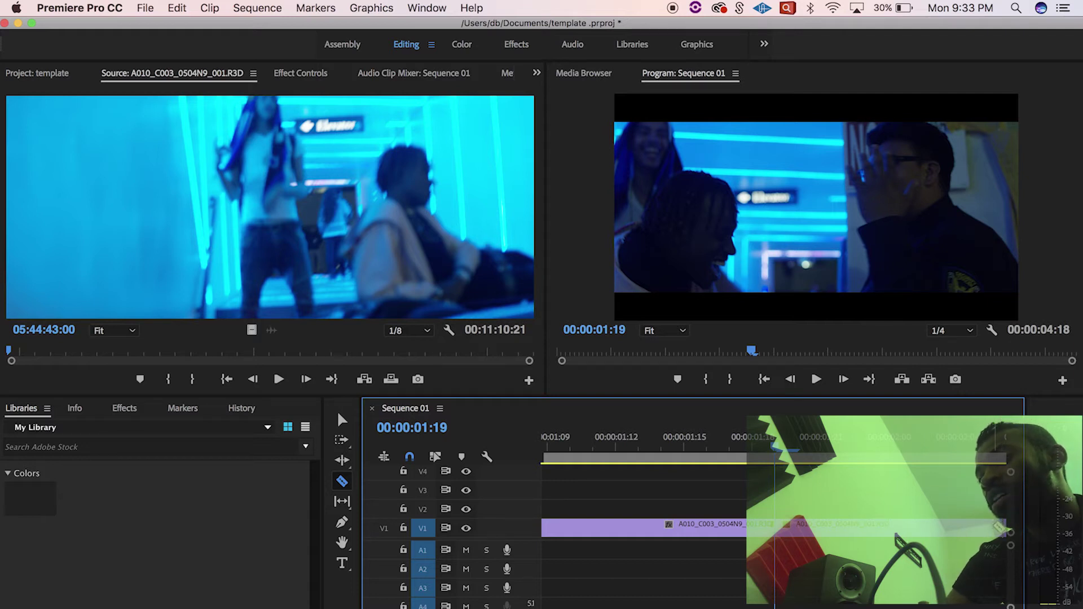
{"action": "key", "text": "minus"}
{"action": "key", "text": "v"}
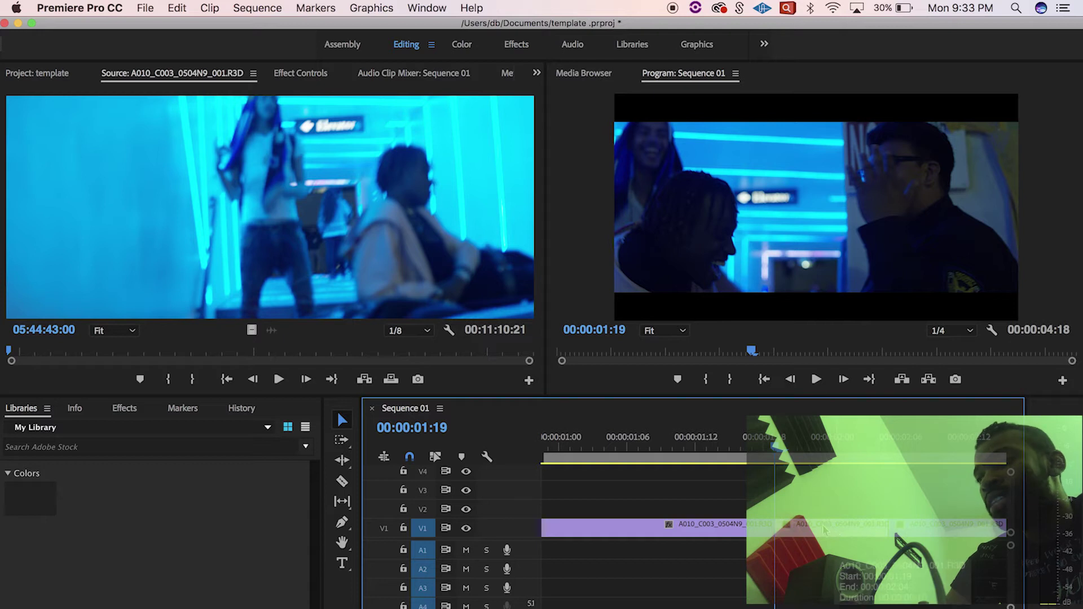
Find the Levels video effect by searching for "level" and apply it to the short V1 segment
{"action": "left_click", "coordinate": [122, 410]}
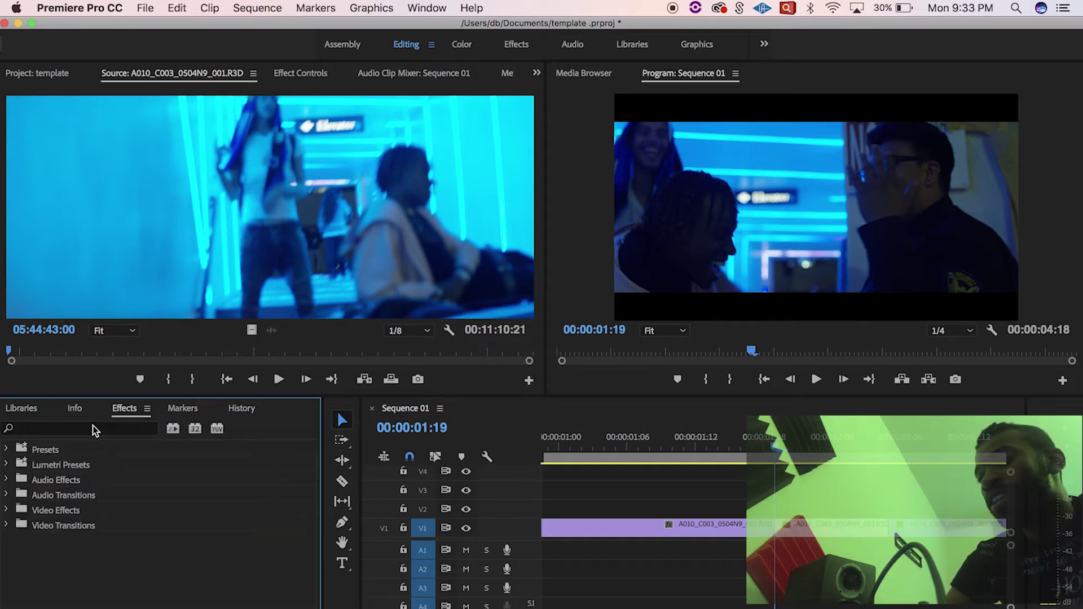
{"action": "left_click", "coordinate": [89, 430]}
{"action": "type", "text": "level"}
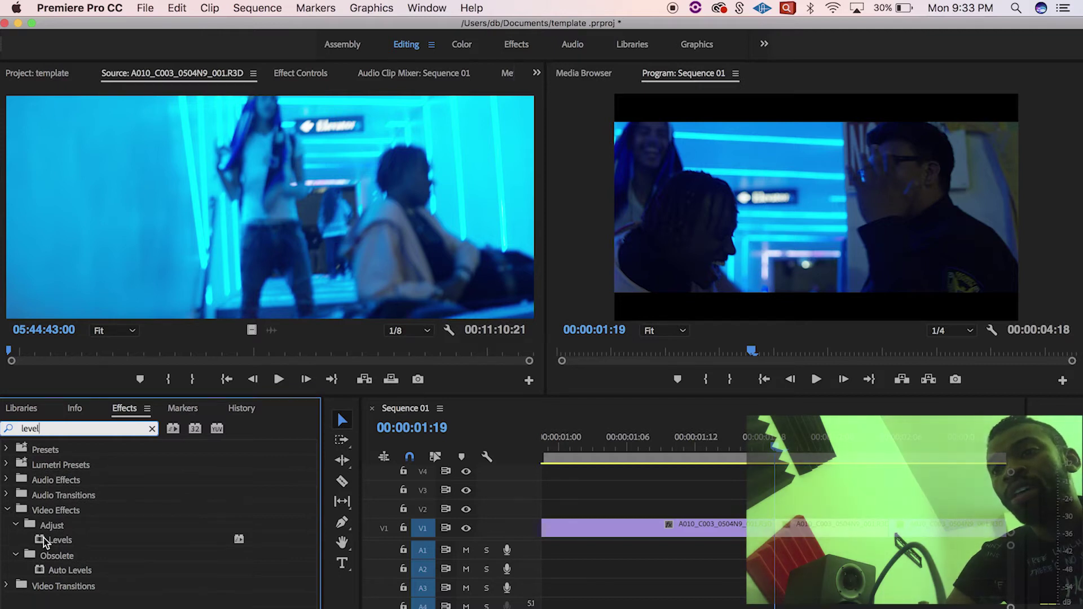
{"action": "left_click_drag", "start_coordinate": [45, 543], "coordinate": [692, 448]}
{"action": "left_click_drag", "start_coordinate": [816, 512], "coordinate": [807, 532]}
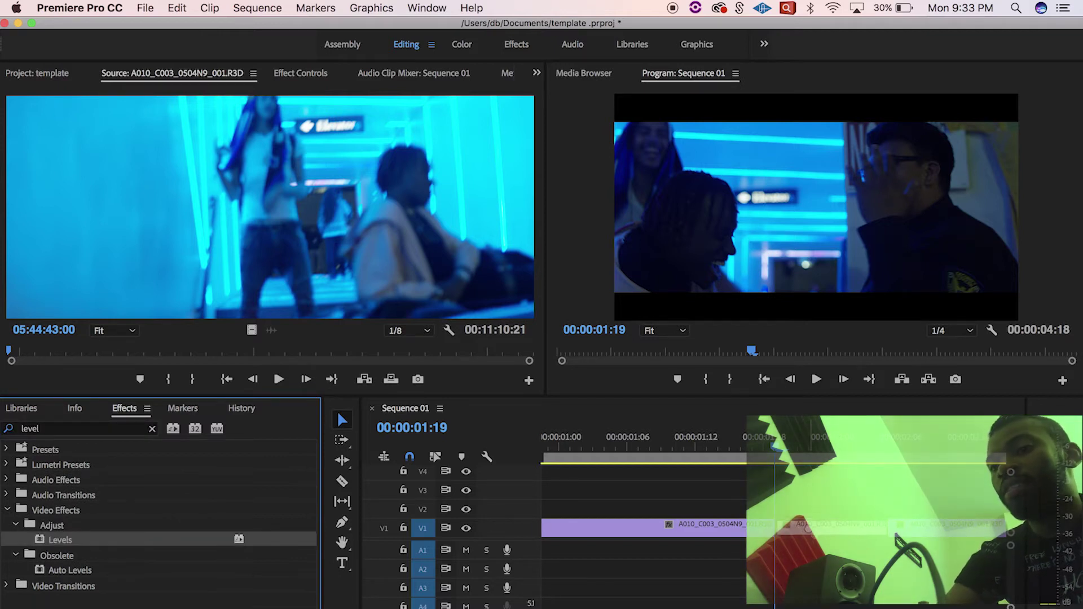
Keyframe the Levels effect's (RGB) White Input Level from 31 at the segment's start to 255 at its end
{"action": "left_click", "coordinate": [289, 73]}
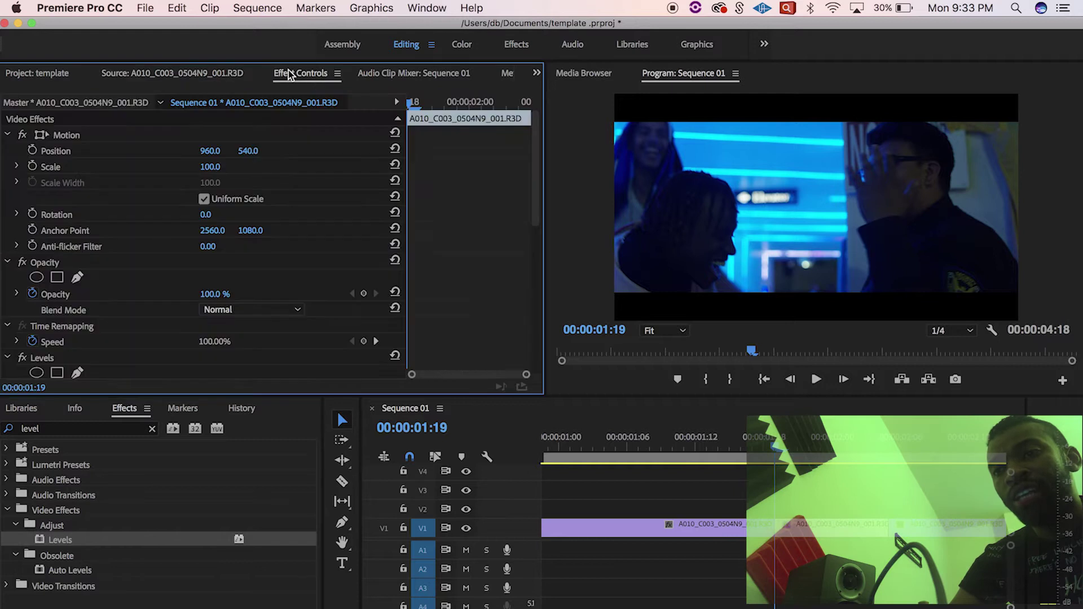
{"action": "scroll", "coordinate": [478, 269], "scroll_direction": "down", "scroll_amount": 5}
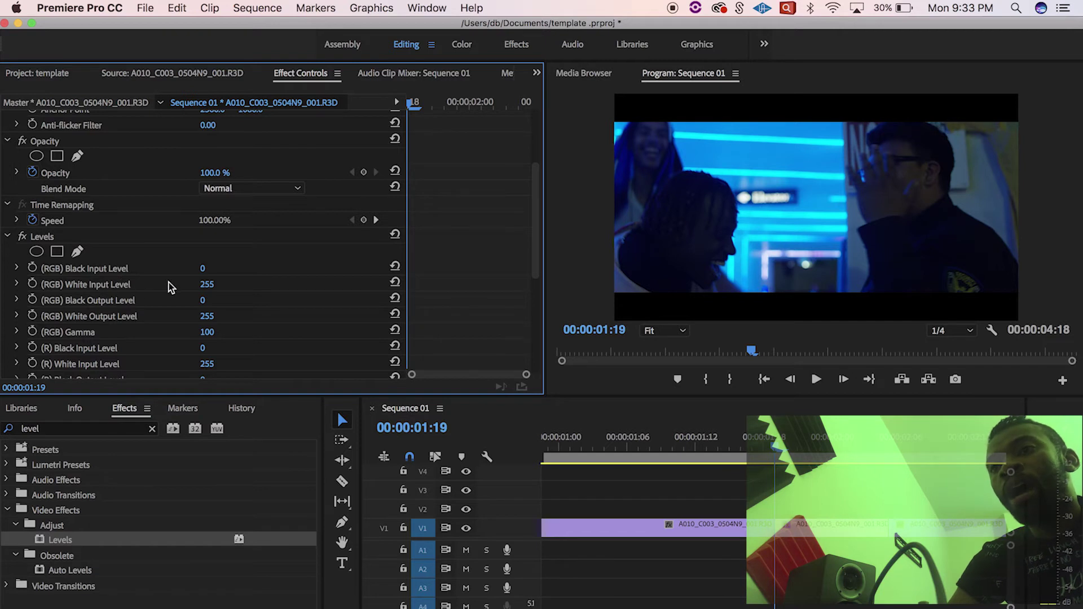
{"action": "left_click", "coordinate": [33, 283]}
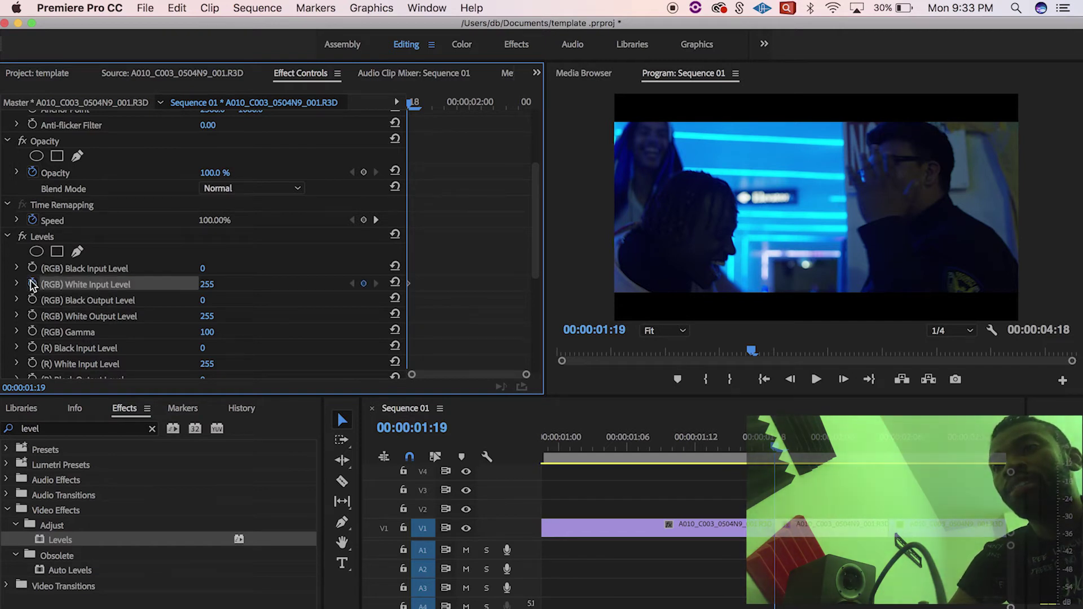
{"action": "left_click_drag", "start_coordinate": [409, 285], "coordinate": [580, 303]}
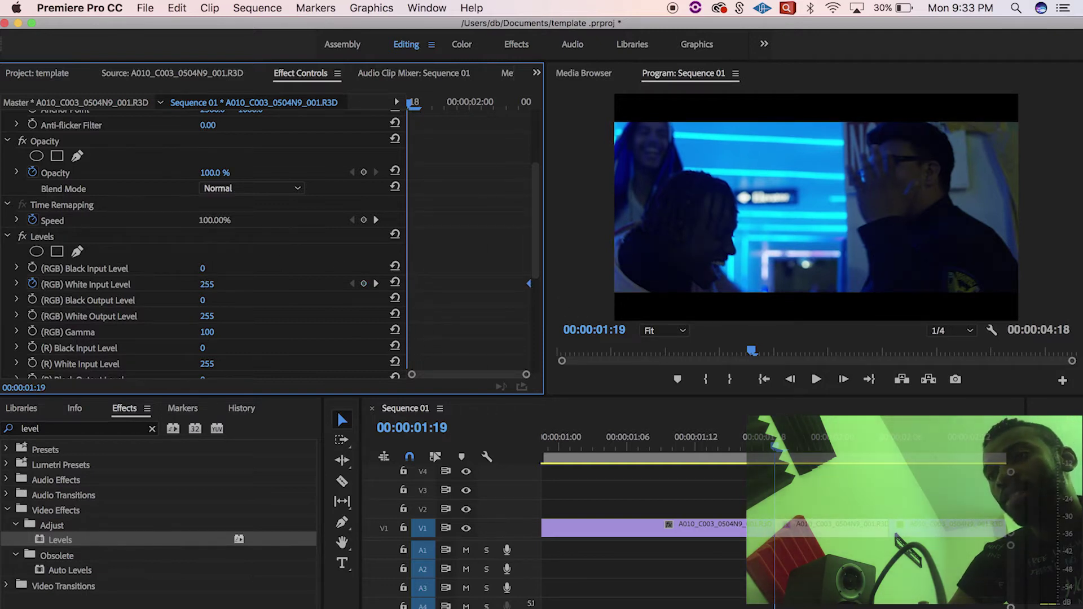
{"action": "left_click_drag", "start_coordinate": [207, 285], "coordinate": [81, 284]}
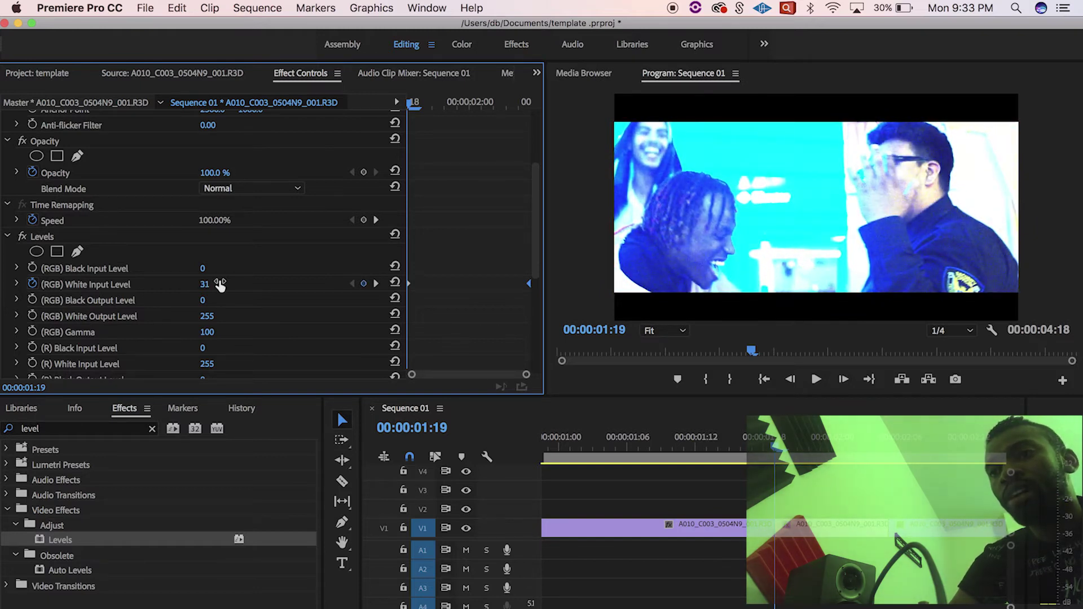
Play the sequence from about 00:00:01:08 through the short segment to check the flash, and save the project
{"action": "left_click", "coordinate": [706, 442]}
{"action": "left_click", "coordinate": [652, 442]}
{"action": "key", "text": "space"}
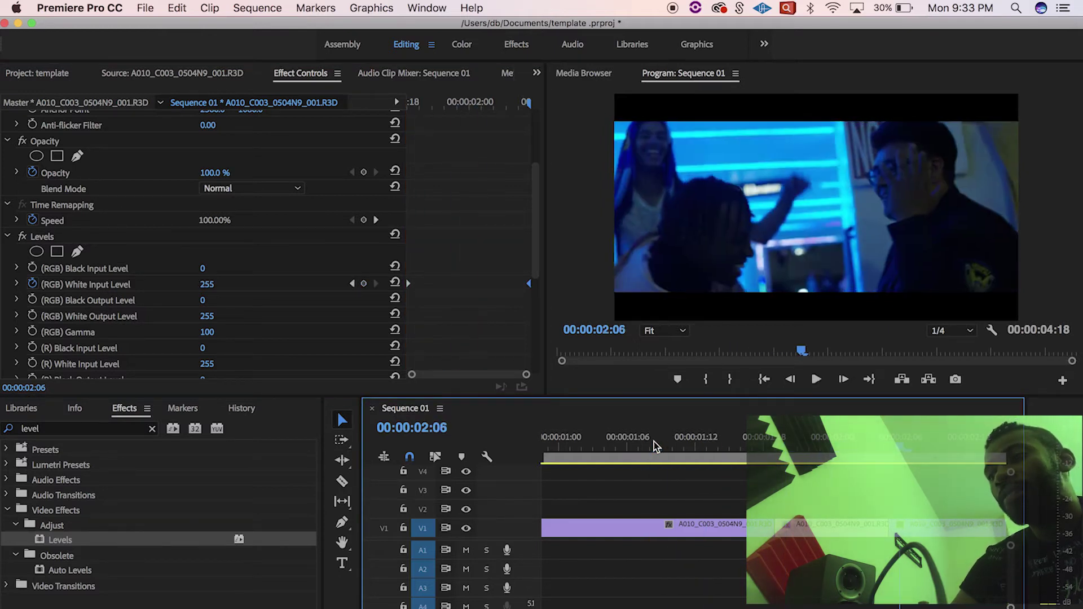
{"action": "key", "text": "space"}
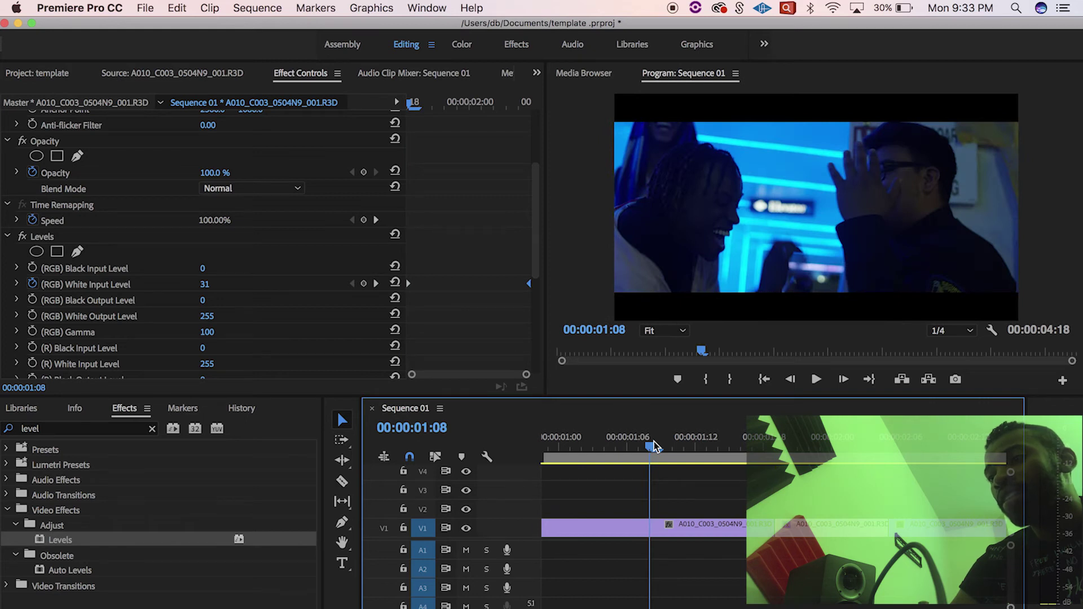
{"action": "key", "text": "space"}
{"action": "key", "text": "space"}
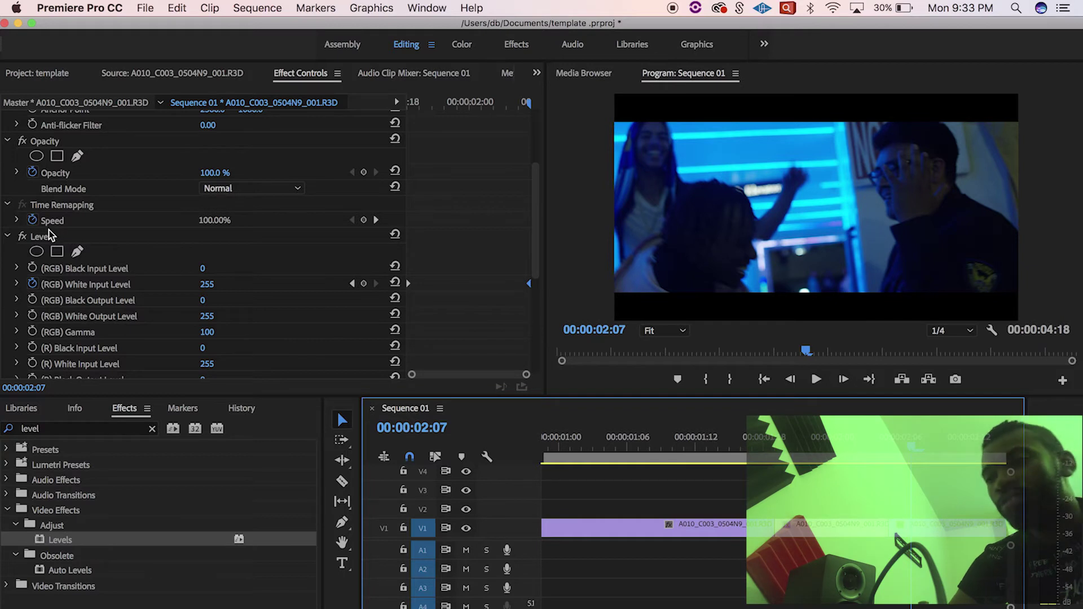
{"action": "key", "text": "super+s"}
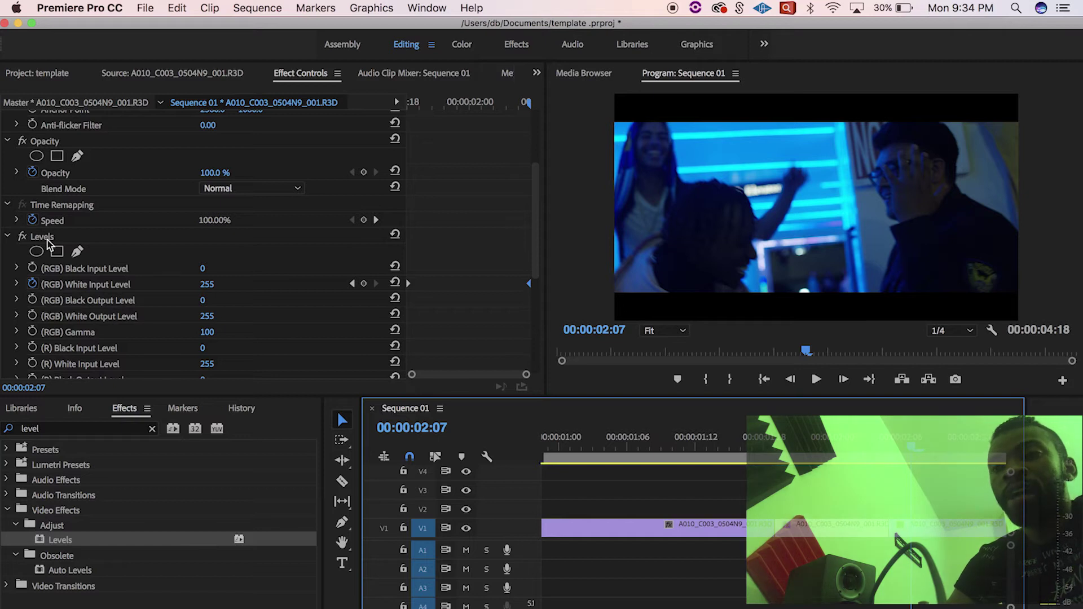
Save the keyframed Levels effect as a preset named "flash" with the Scale type
{"action": "right_click", "coordinate": [48, 241]}
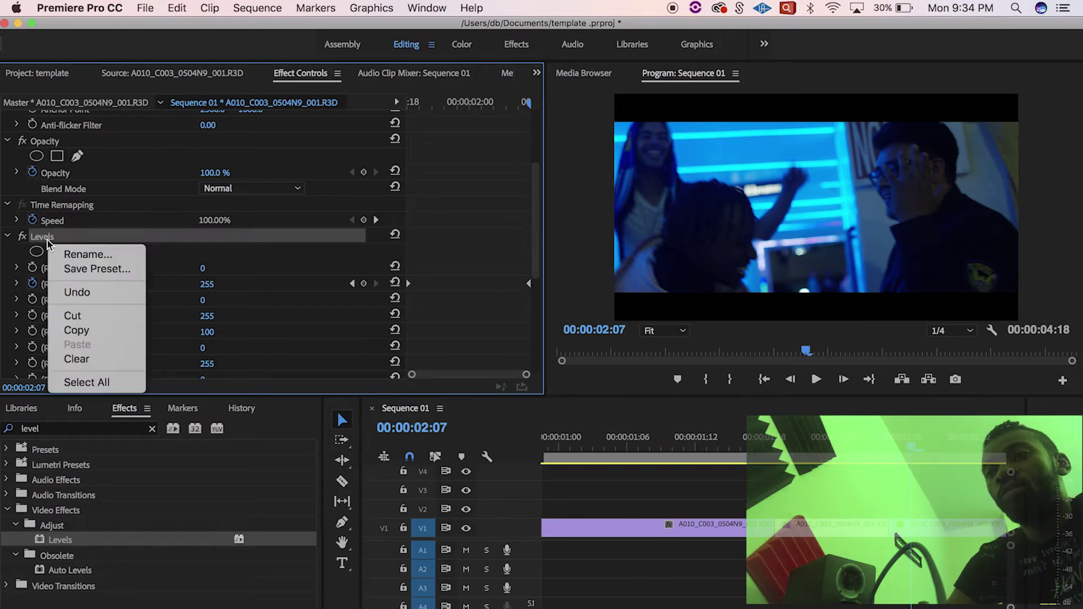
{"action": "left_click", "coordinate": [69, 272]}
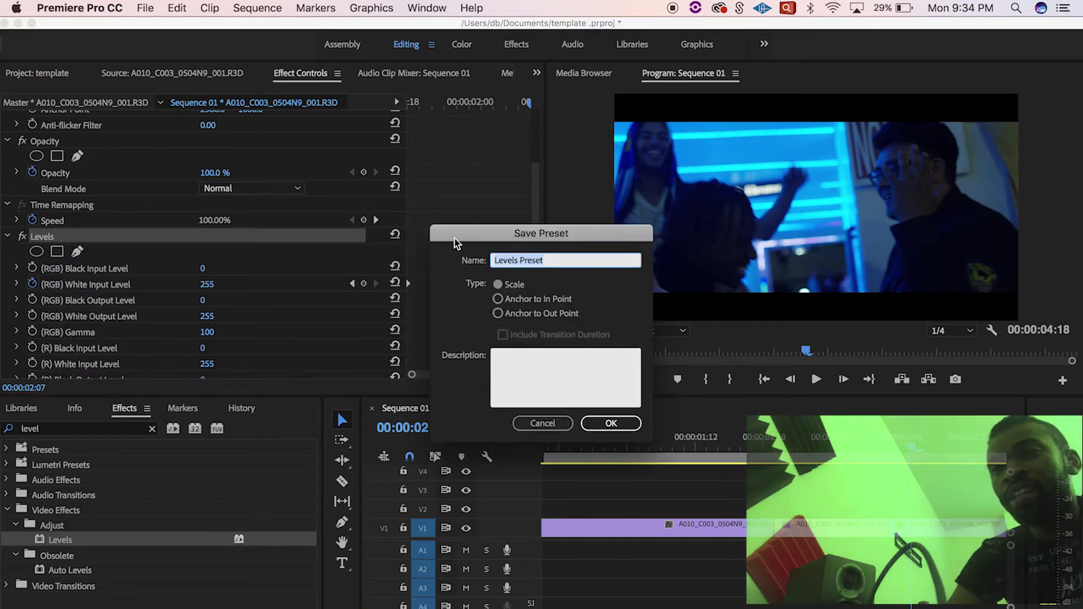
{"action": "type", "text": "flash"}
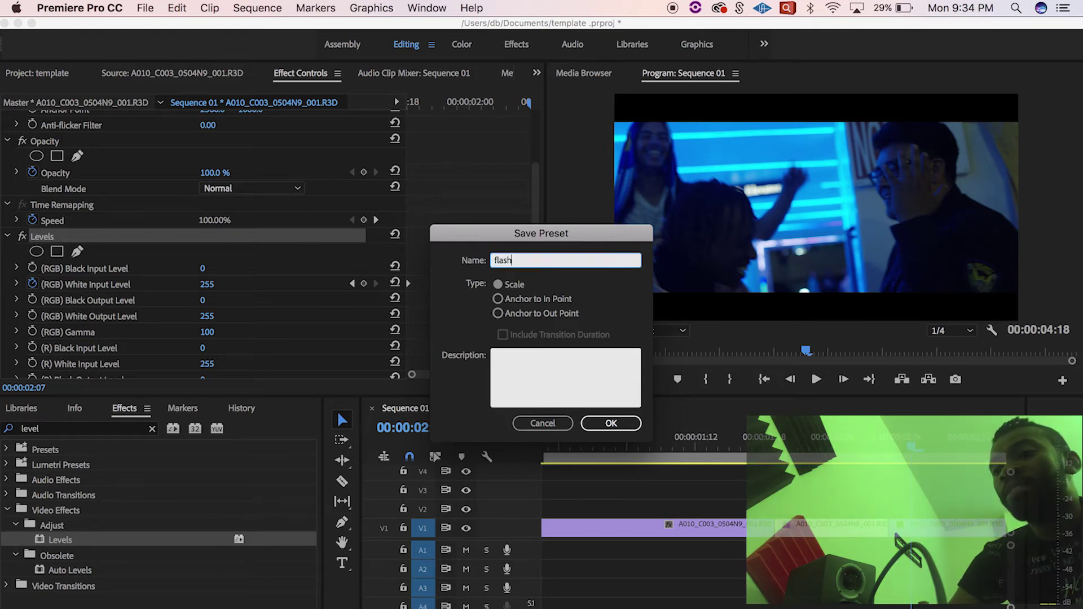
{"action": "key", "text": "Return"}
Play on to 00:00:03:08, split the V1 clip there and again shortly after, and select the short segment between the cuts
{"action": "left_click", "coordinate": [819, 438]}
{"action": "key", "text": "minus"}
{"action": "key", "text": "minus"}
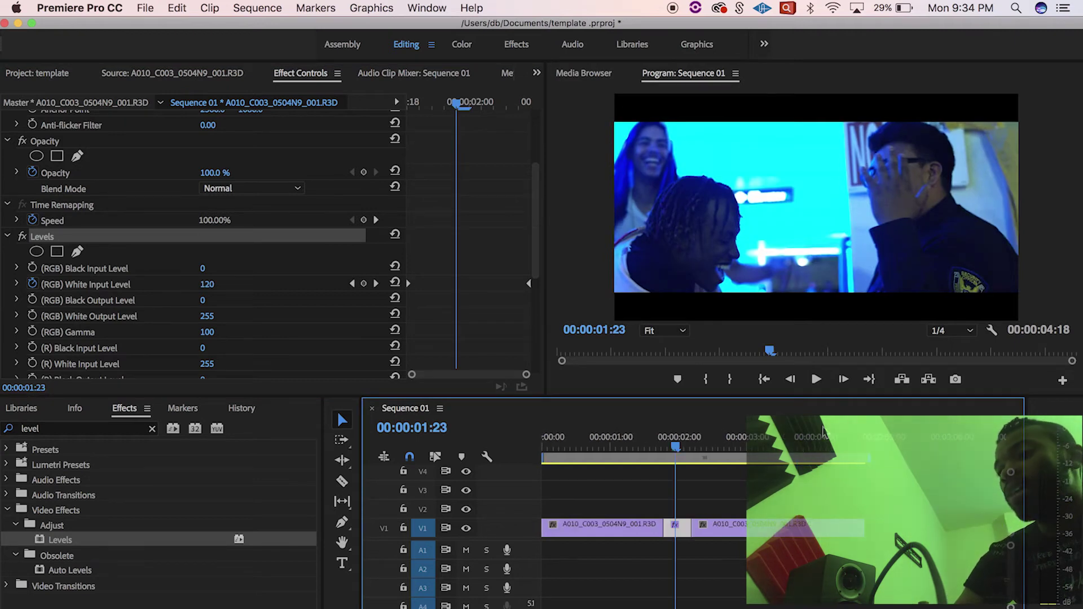
{"action": "key", "text": "space"}
{"action": "key", "text": "space"}
{"action": "key", "text": "c"}
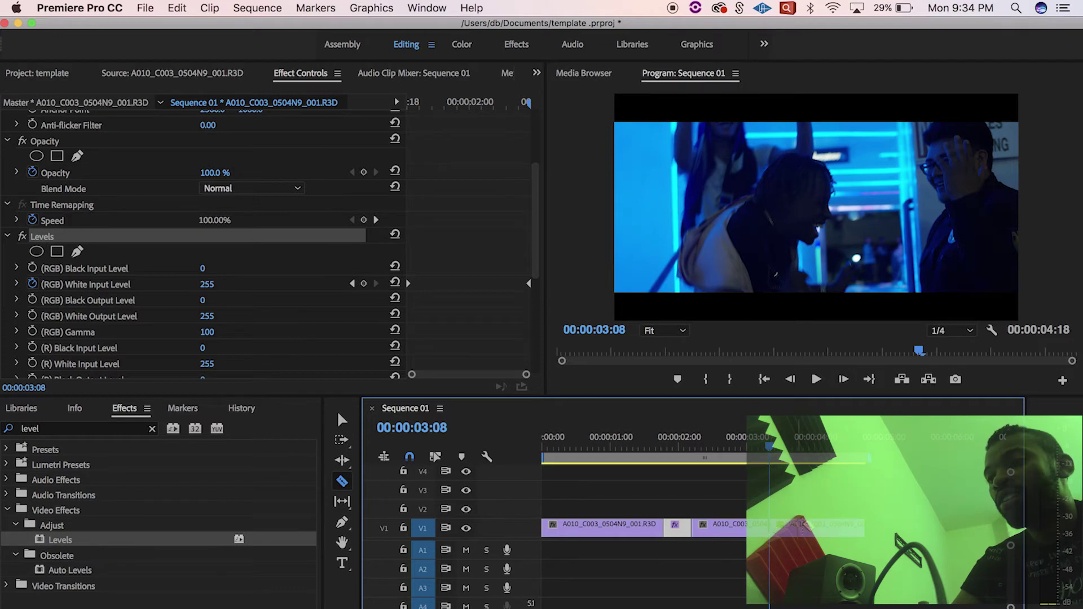
{"action": "key", "text": "v"}
{"action": "left_click", "coordinate": [802, 527]}
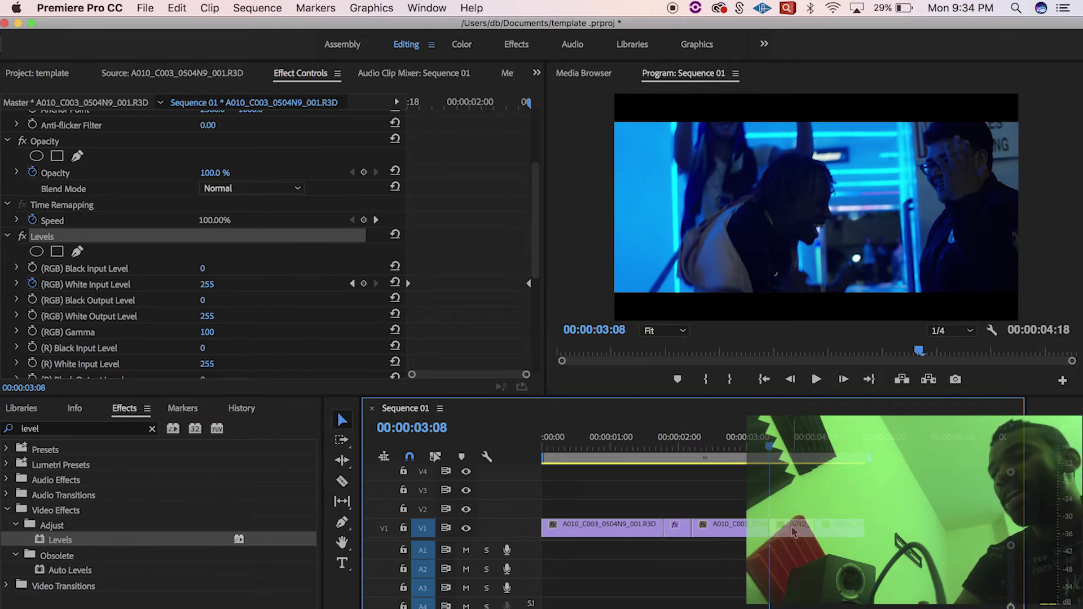
Search the effects for "flas" and apply the first flash preset to the second short V1 segment
{"action": "left_click", "coordinate": [52, 431]}
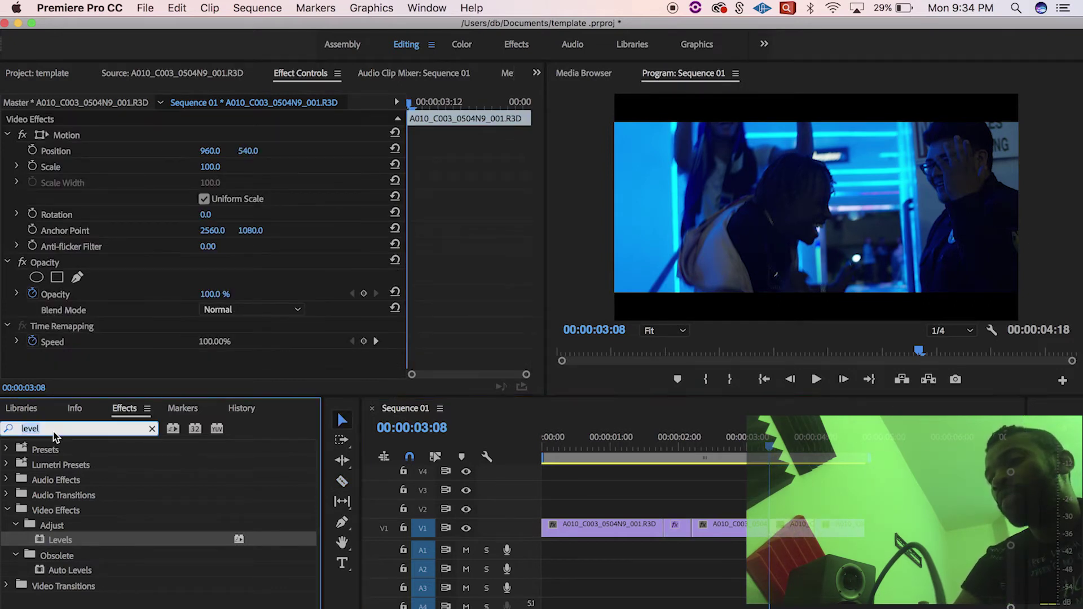
{"action": "type", "text": "flas"}
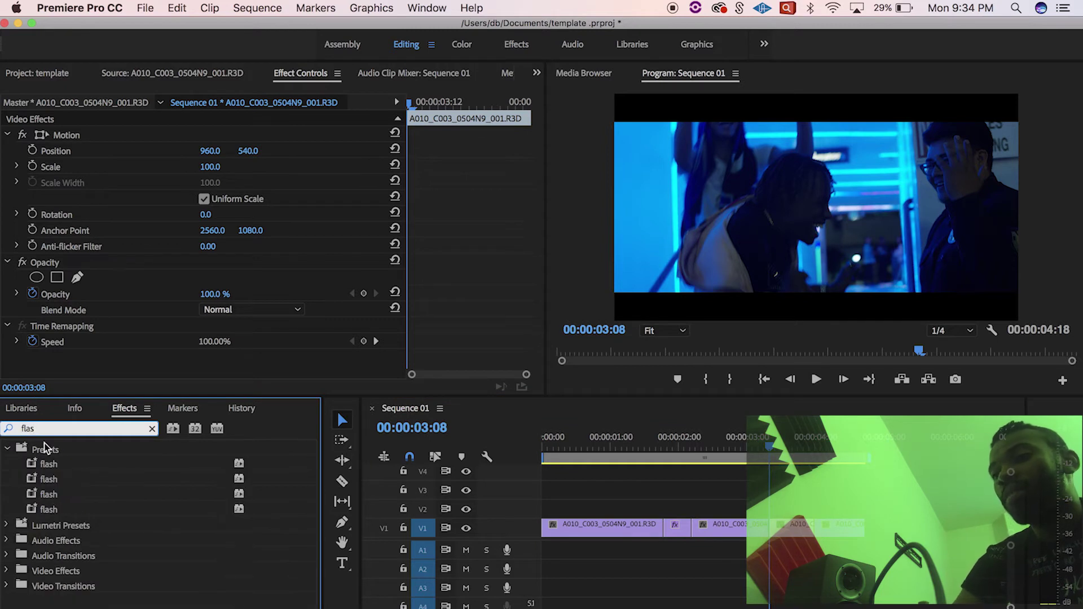
{"action": "left_click", "coordinate": [34, 465]}
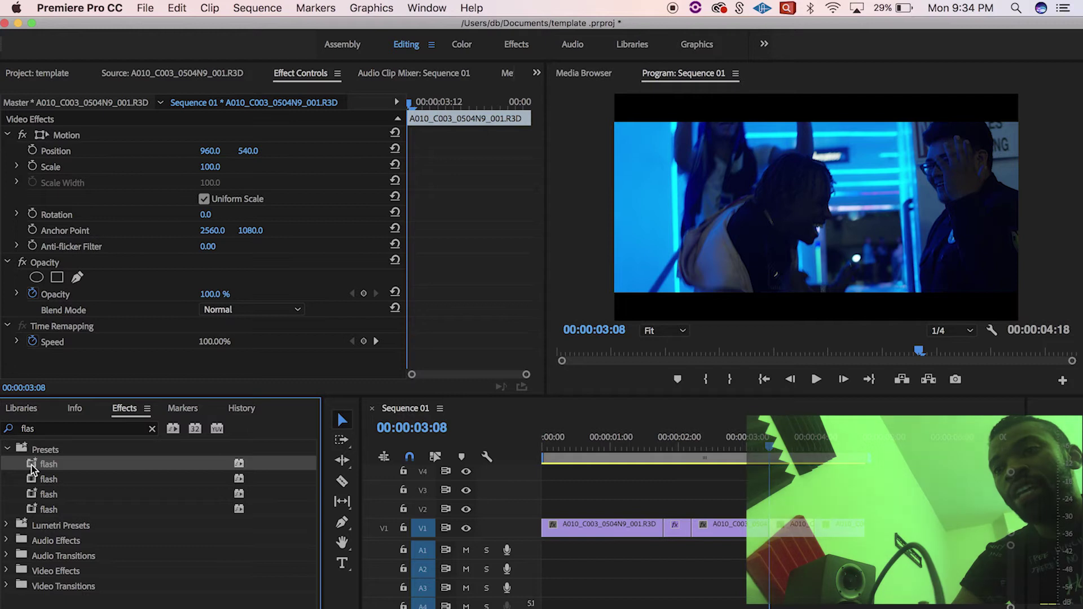
{"action": "left_click_drag", "start_coordinate": [33, 467], "coordinate": [106, 471]}
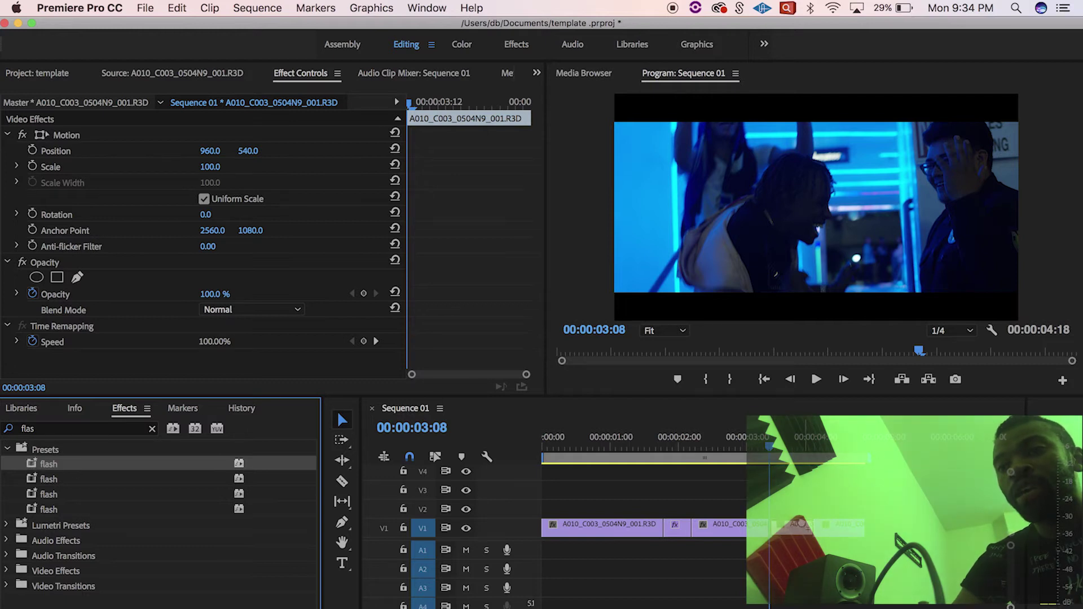
{"action": "left_click_drag", "start_coordinate": [808, 534], "coordinate": [808, 533]}
Play the sequence from about 00:00:00:18 to review both flashes
{"action": "left_click", "coordinate": [591, 458]}
{"action": "key", "text": "space"}
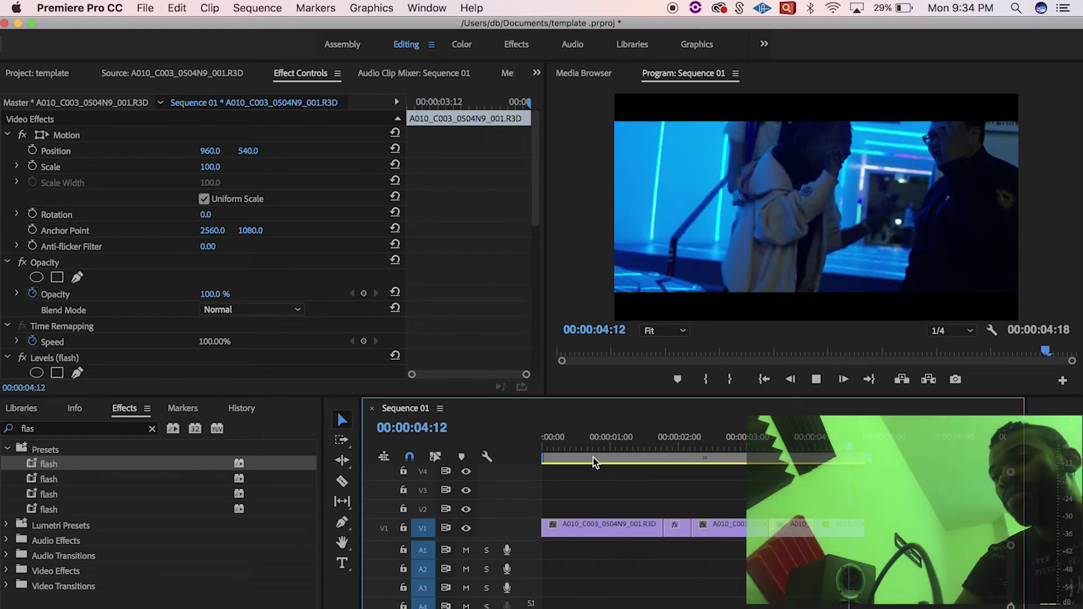
{"action": "left_click", "coordinate": [594, 458]}
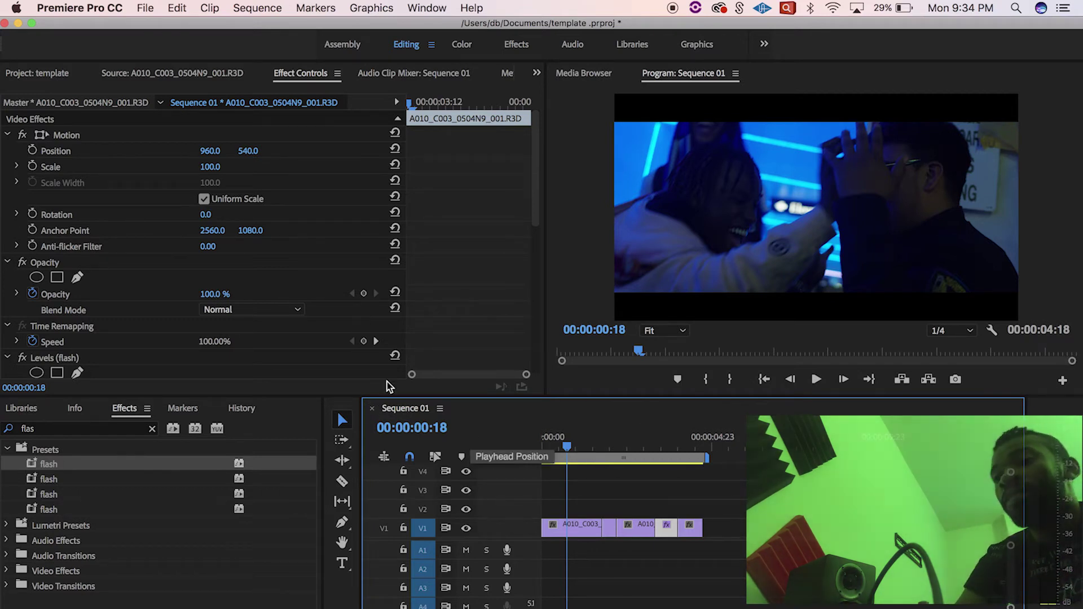
Create a new adjustment layer in the project with the default settings
{"action": "left_click", "coordinate": [46, 73]}
{"action": "left_click", "coordinate": [377, 280]}
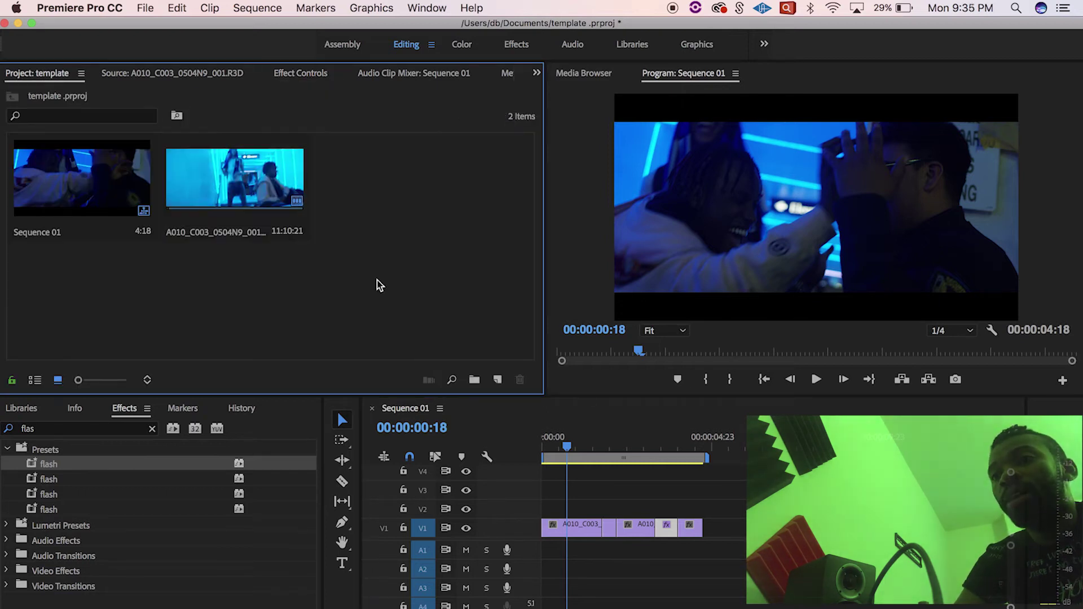
{"action": "left_click", "coordinate": [497, 379]}
{"action": "left_click", "coordinate": [520, 441]}
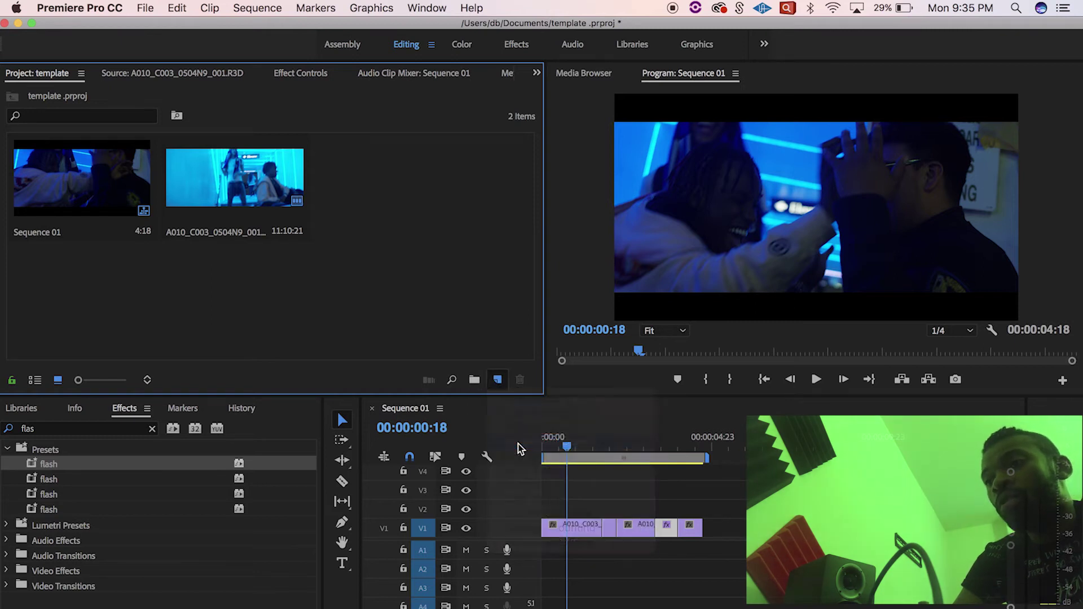
{"action": "left_click", "coordinate": [626, 395]}
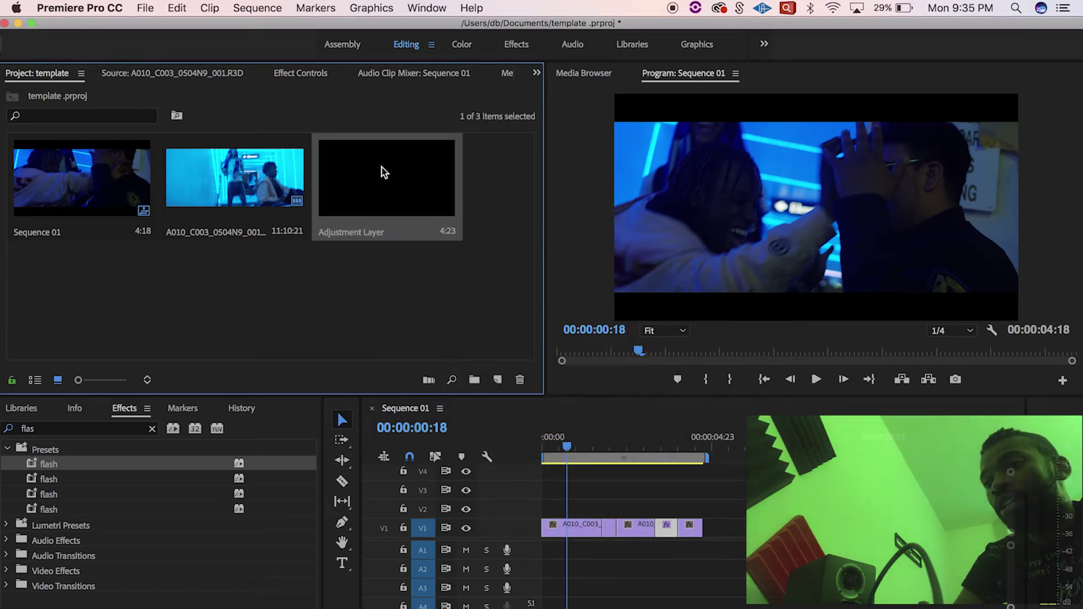
Place the adjustment layer on V2 from the sequence start, trim it to end with the V1 clips, and save the project
{"action": "left_click_drag", "start_coordinate": [378, 165], "coordinate": [539, 507]}
{"action": "left_click_drag", "start_coordinate": [711, 508], "coordinate": [717, 509]}
{"action": "key", "text": "super+s"}
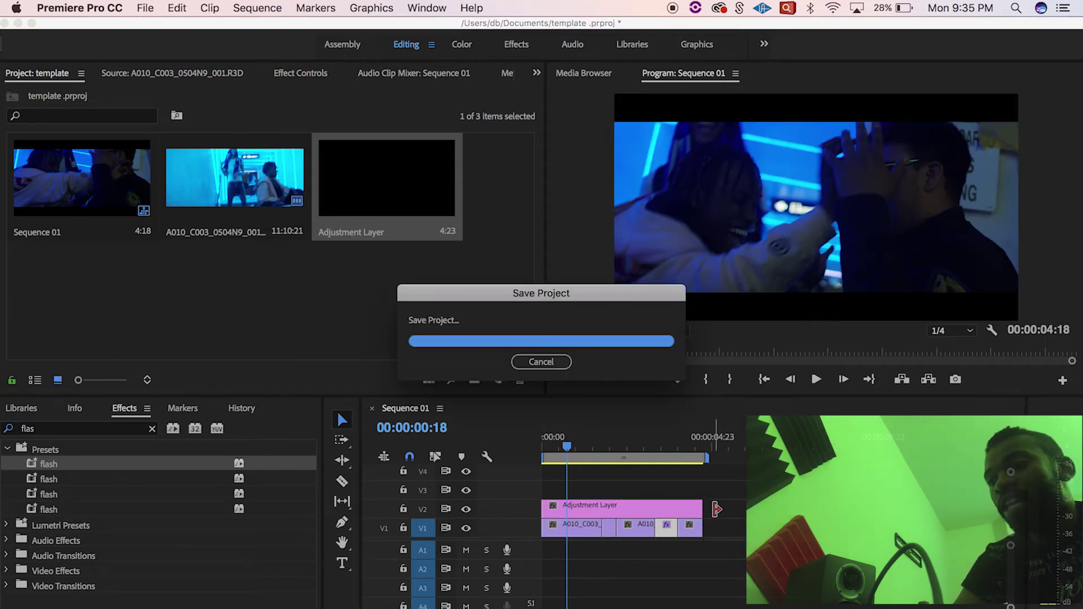
Show the effect settings of the adjustment layer on V2 and search the effects for "colo"
{"action": "left_click", "coordinate": [588, 514]}
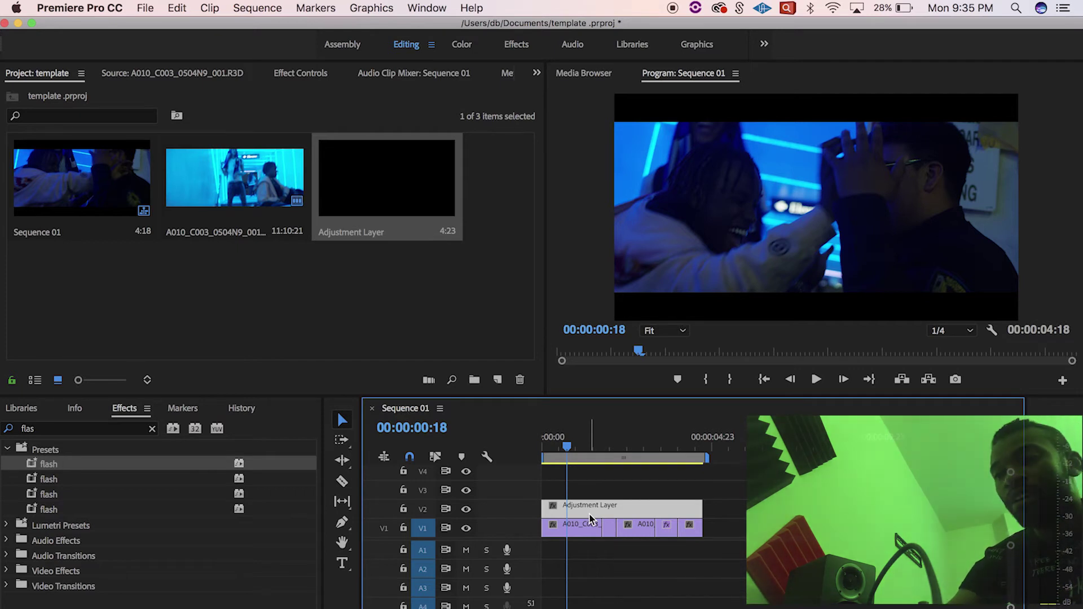
{"action": "left_click", "coordinate": [319, 73]}
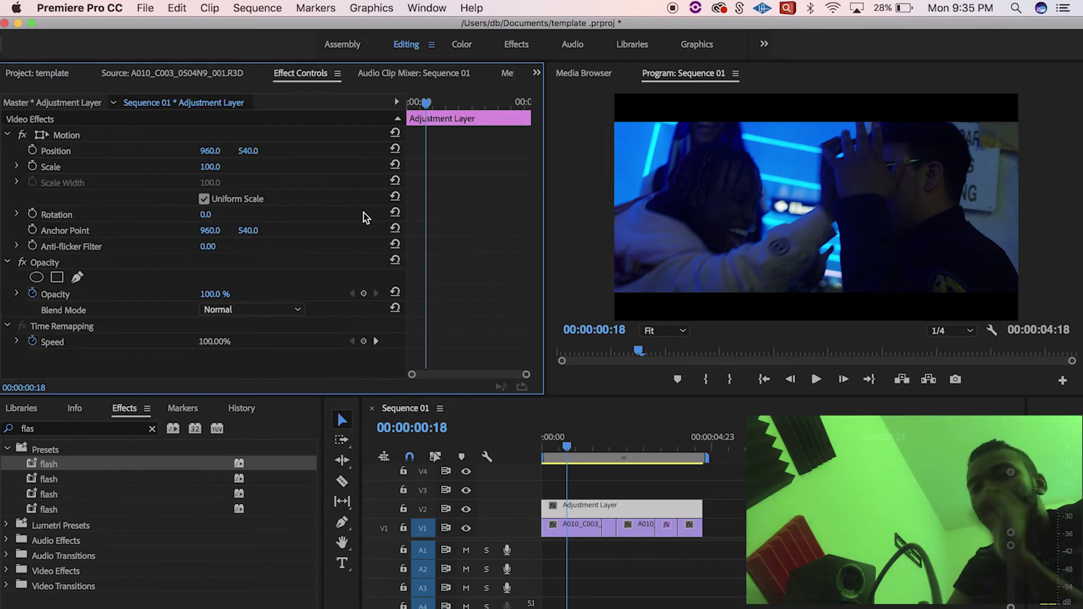
{"action": "left_click", "coordinate": [61, 432]}
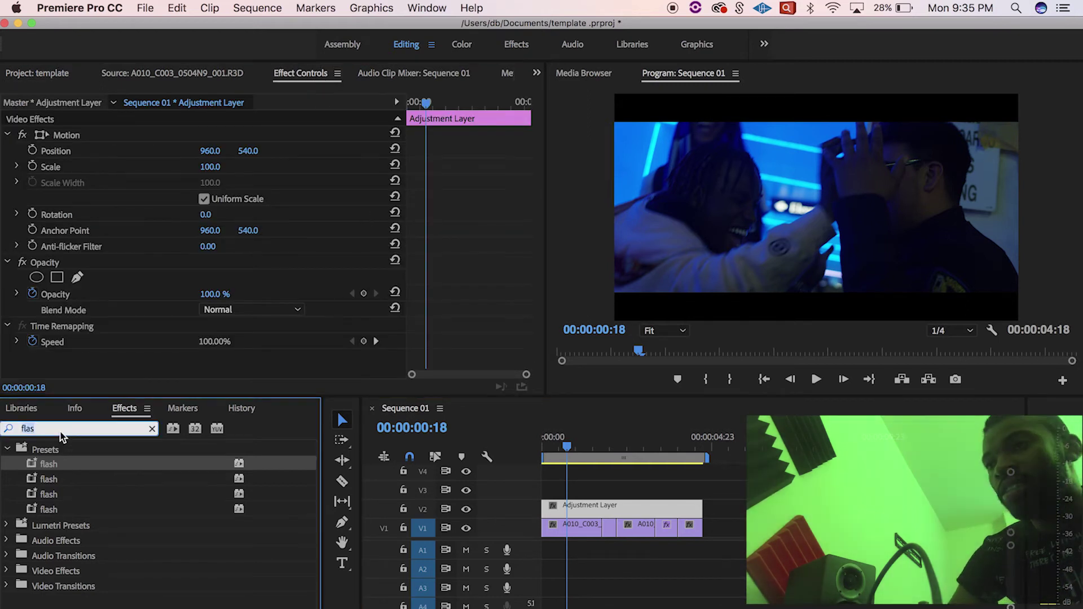
{"action": "type", "text": "c"}
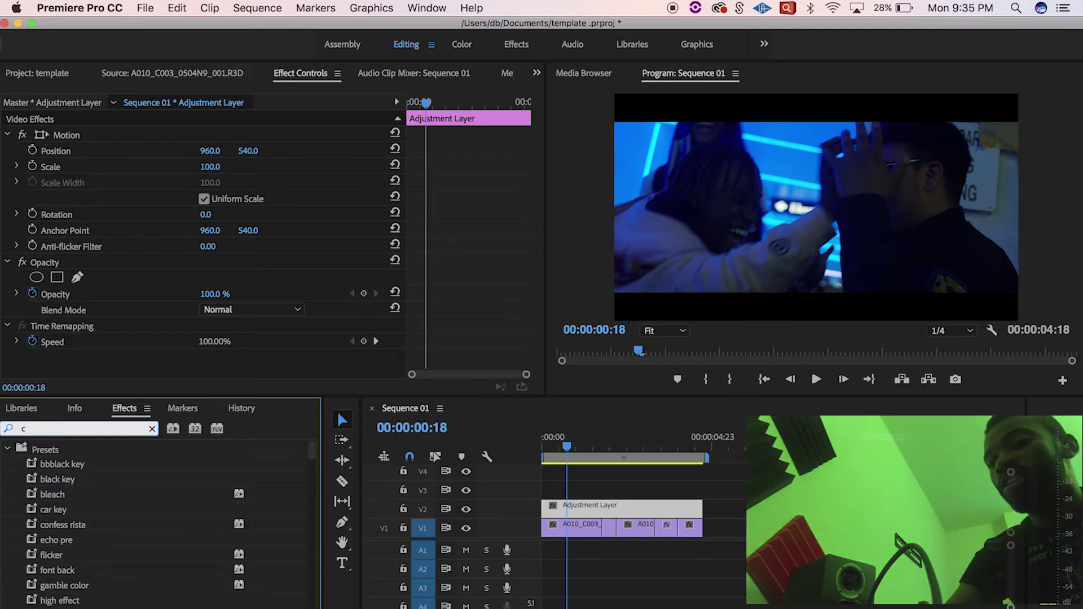
{"action": "type", "text": "olo"}
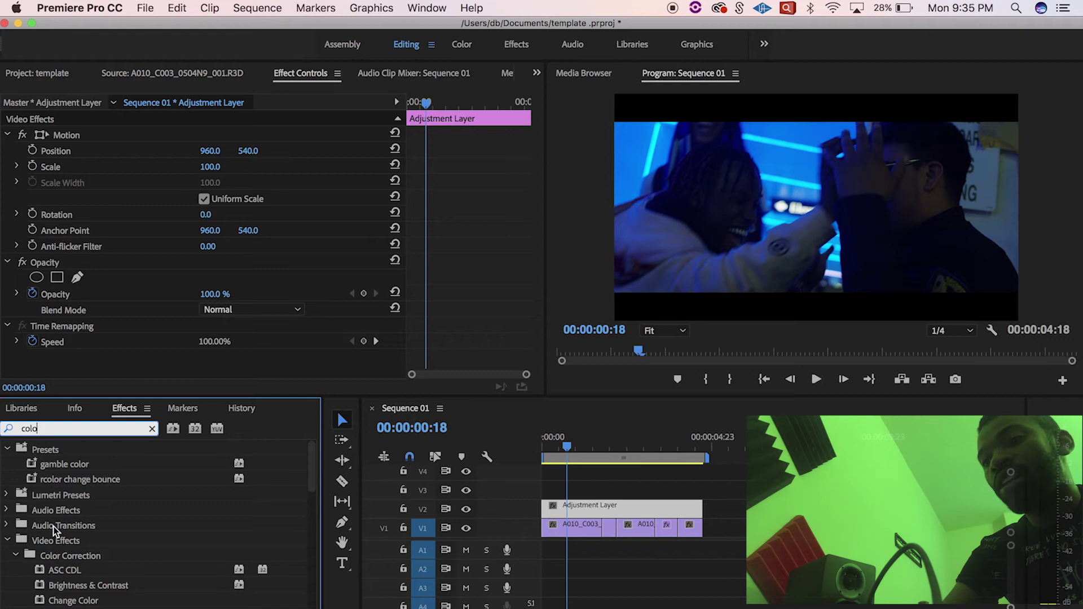
Search the effects for "hue" and clear the search term
{"action": "key", "text": "BackSpace"}
{"action": "key", "text": "BackSpace"}
{"action": "key", "text": "BackSpace"}
{"action": "key", "text": "BackSpace"}
{"action": "type", "text": "hu"}
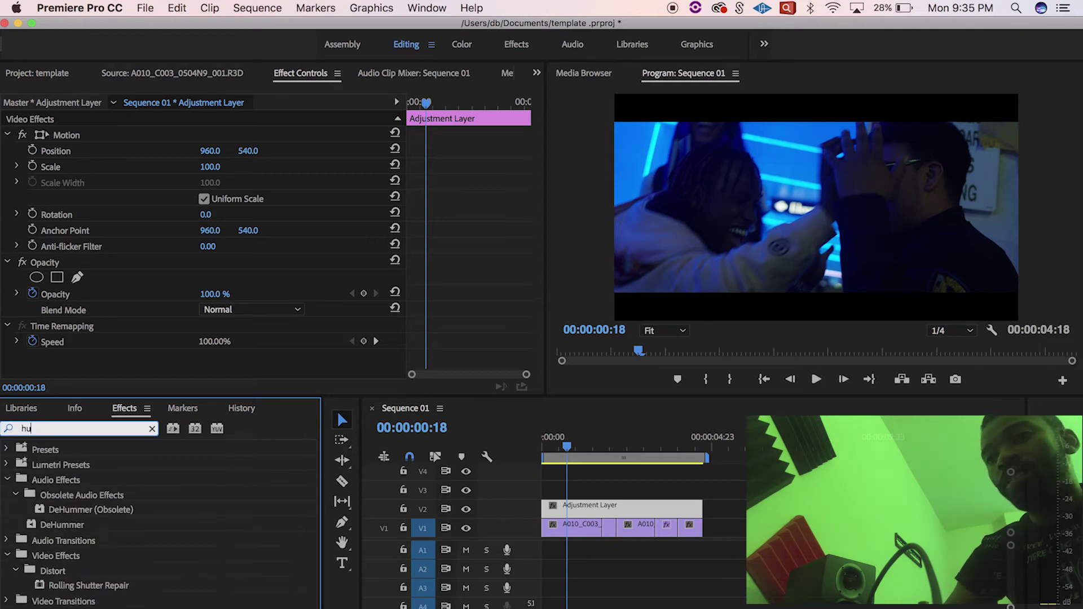
{"action": "type", "text": "e"}
{"action": "key", "text": "BackSpace"}
{"action": "key", "text": "BackSpace"}
{"action": "key", "text": "BackSpace"}
Search the effects for "color", try Color Balance on the adjustment layer, and undo it
{"action": "type", "text": "color"}
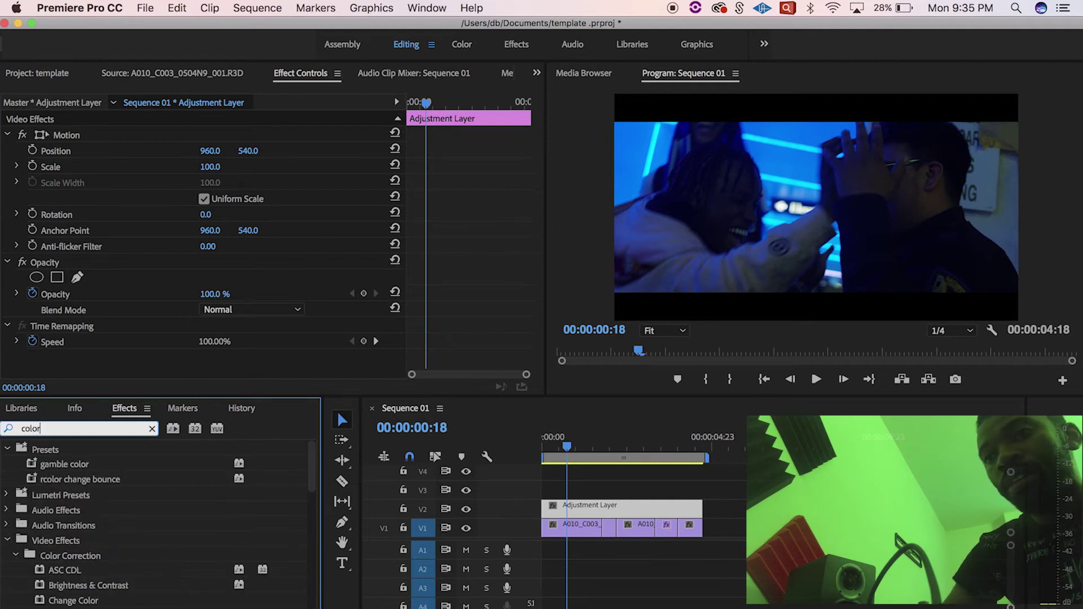
{"action": "scroll", "coordinate": [93, 589], "scroll_direction": "down", "scroll_amount": 5}
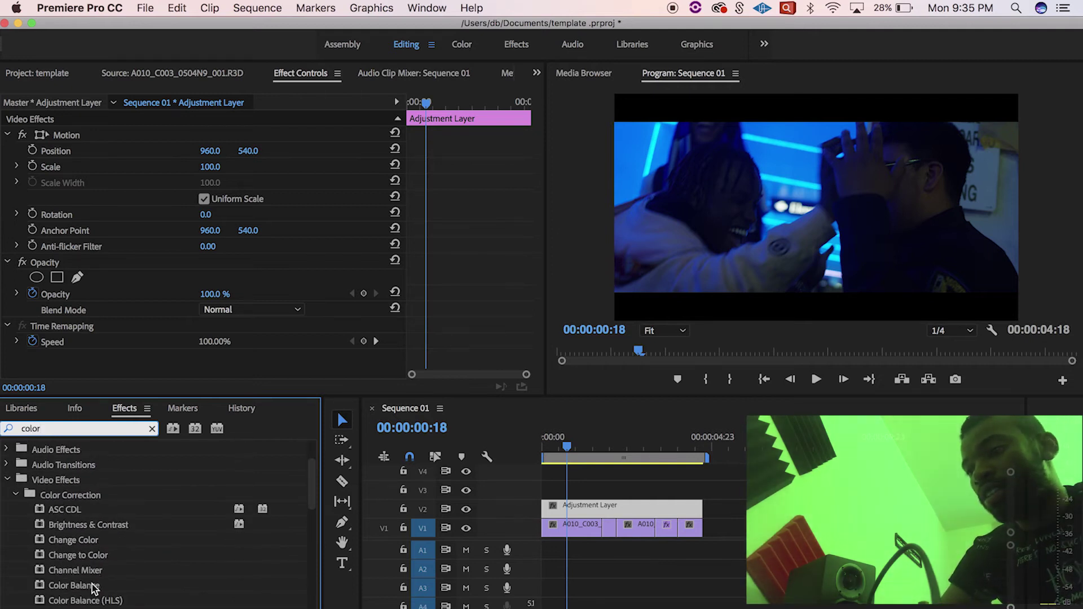
{"action": "left_click", "coordinate": [41, 573]}
{"action": "left_click_drag", "start_coordinate": [41, 573], "coordinate": [578, 508]}
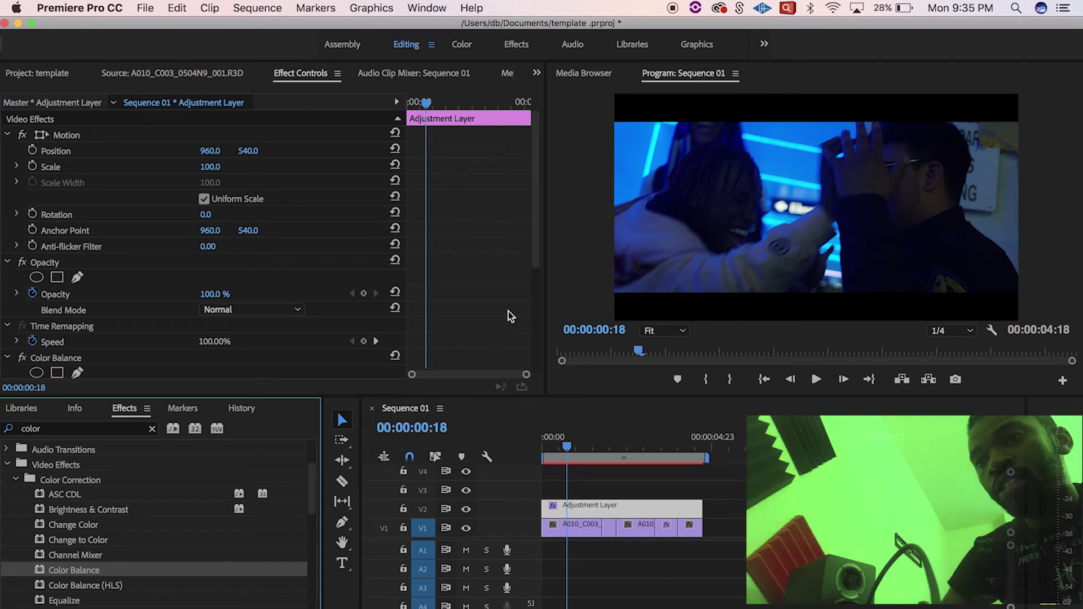
{"action": "scroll", "coordinate": [509, 310], "scroll_direction": "down", "scroll_amount": 5}
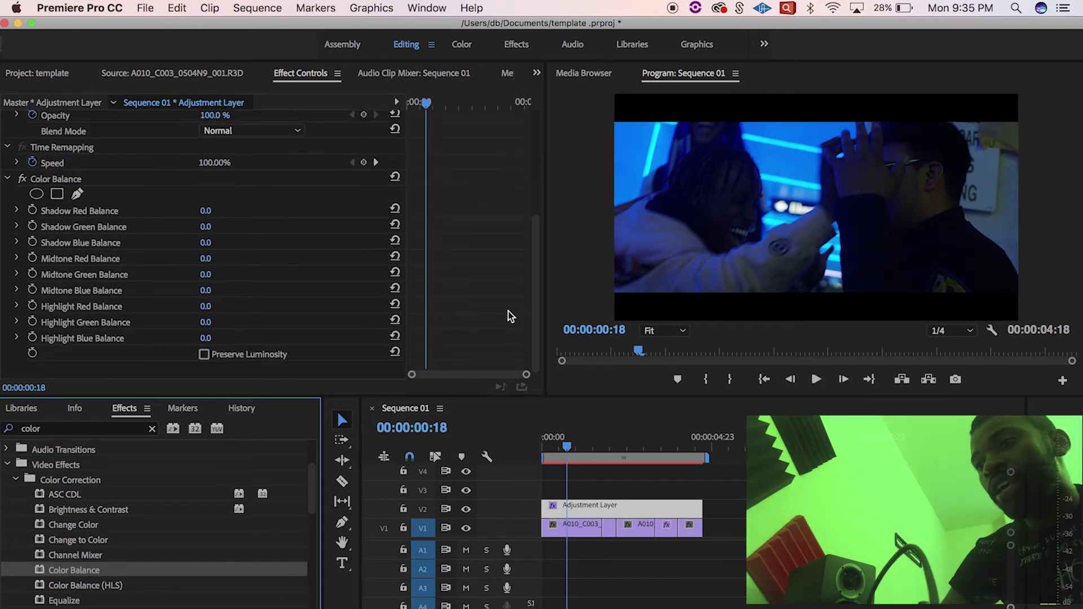
{"action": "right_click", "coordinate": [509, 312]}
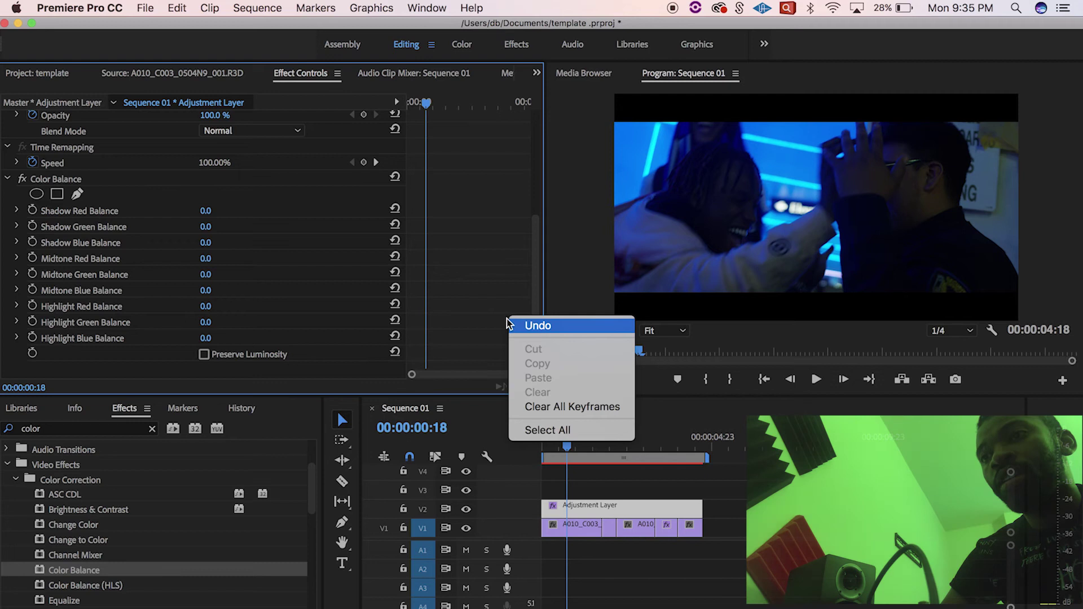
{"action": "left_click", "coordinate": [519, 327]}
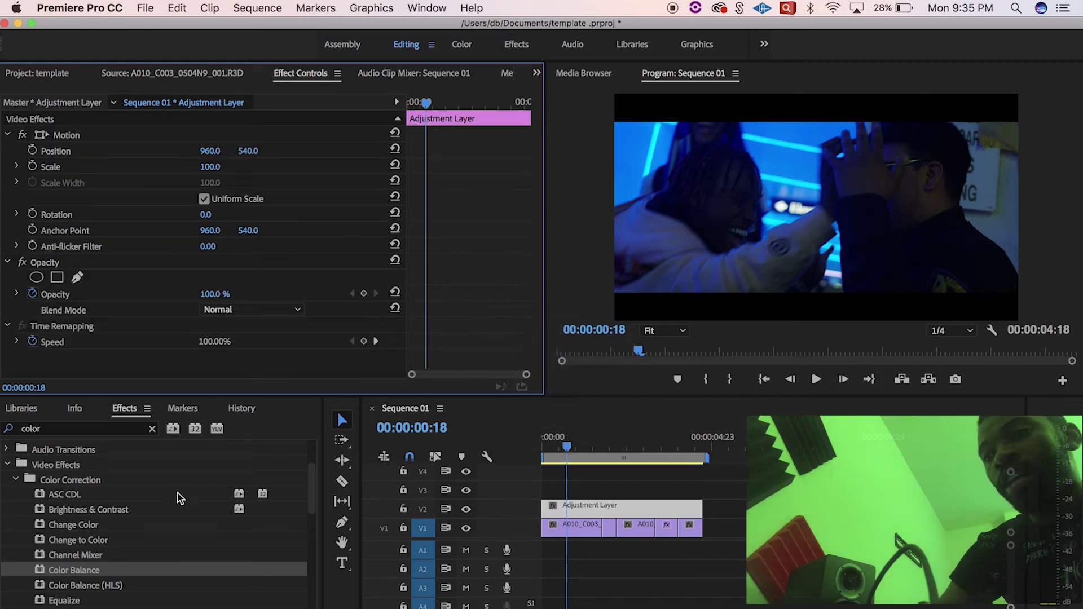
Search the effects for "rista" and apply Colorista III to the adjustment layer on V2
{"action": "scroll", "coordinate": [178, 493], "scroll_direction": "down", "scroll_amount": 3}
{"action": "scroll", "coordinate": [178, 493], "scroll_direction": "up", "scroll_amount": 5}
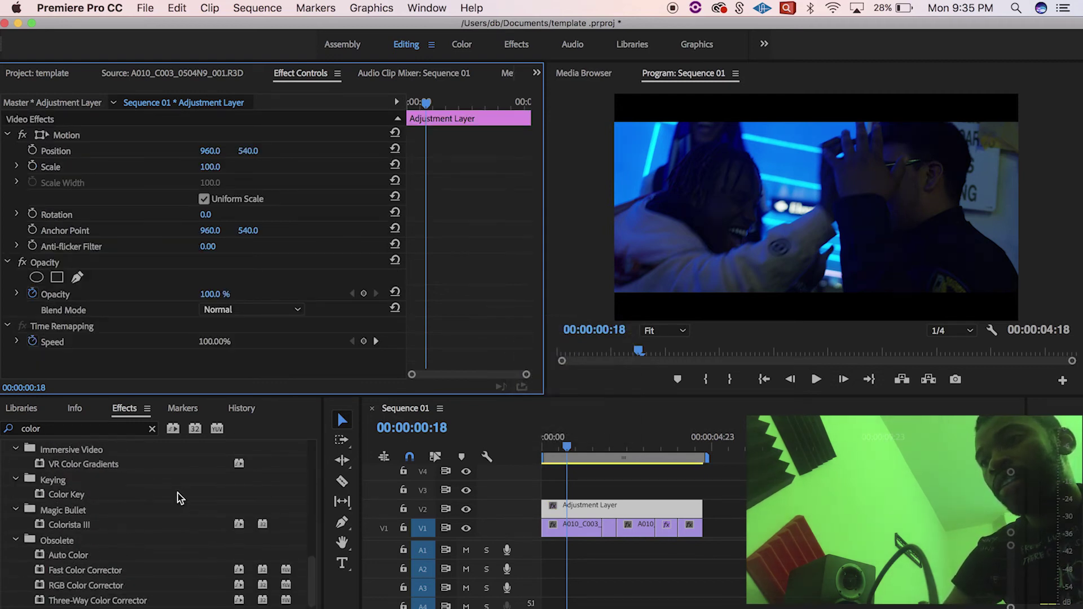
{"action": "left_click", "coordinate": [85, 428]}
{"action": "type", "text": "rist"}
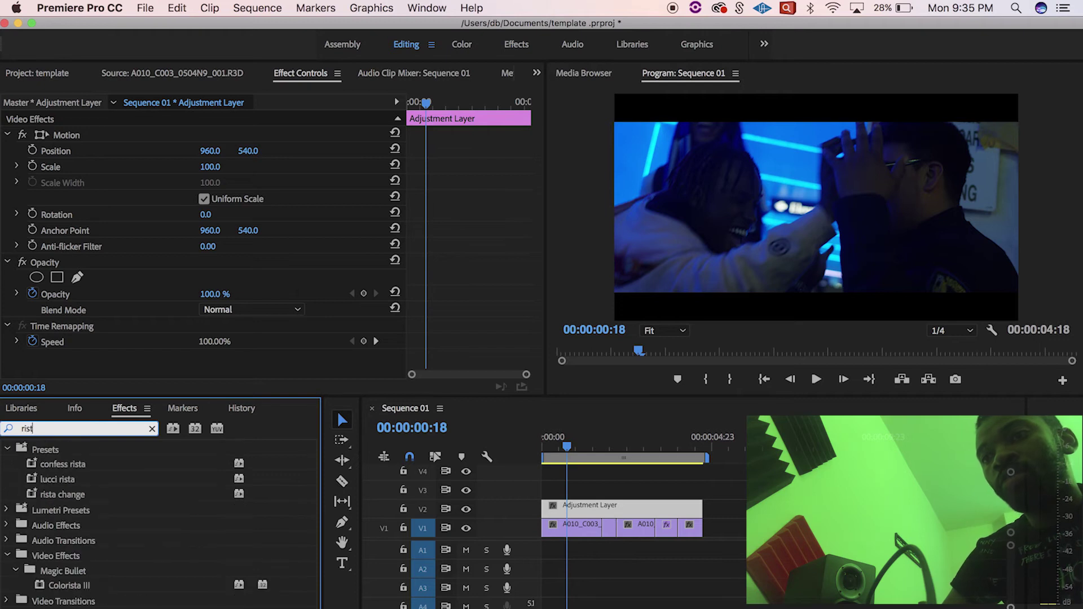
{"action": "type", "text": "a"}
{"action": "left_click_drag", "start_coordinate": [68, 585], "coordinate": [572, 507]}
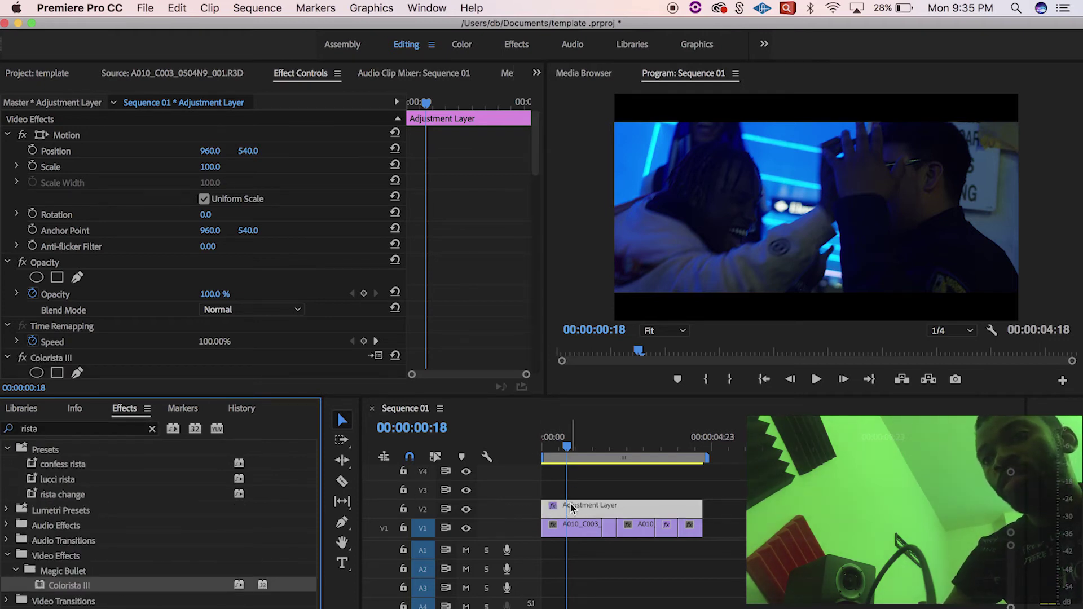
Try a Hue of -22 in the adjustment layer's Colorista III effect
{"action": "scroll", "coordinate": [463, 293], "scroll_direction": "down", "scroll_amount": 10}
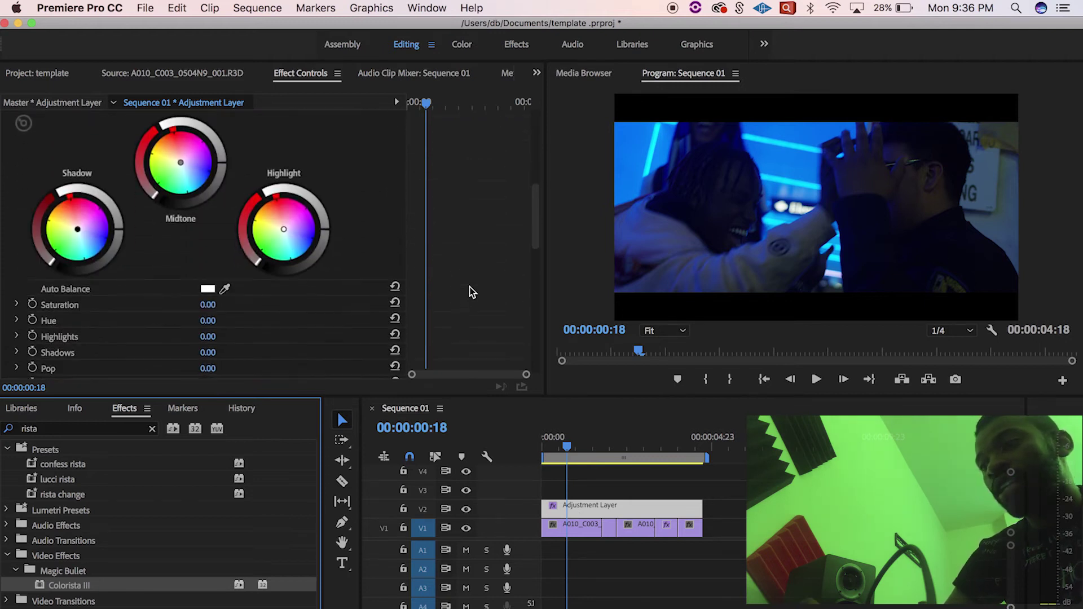
{"action": "scroll", "coordinate": [473, 293], "scroll_direction": "down", "scroll_amount": 2}
{"action": "mouse_move", "coordinate": [212, 191]}
{"action": "left_mouse_down"}
{"action": "mouse_move", "coordinate": [113, 192]}
{"action": "mouse_move", "coordinate": [316, 191]}
{"action": "mouse_move", "coordinate": [160, 192]}
{"action": "mouse_move", "coordinate": [218, 182]}
{"action": "left_mouse_up"}
At the sequence start, set the Colorista III Hue to 0 and turn on Hue keyframing
{"action": "left_click_drag", "start_coordinate": [593, 441], "coordinate": [528, 455]}
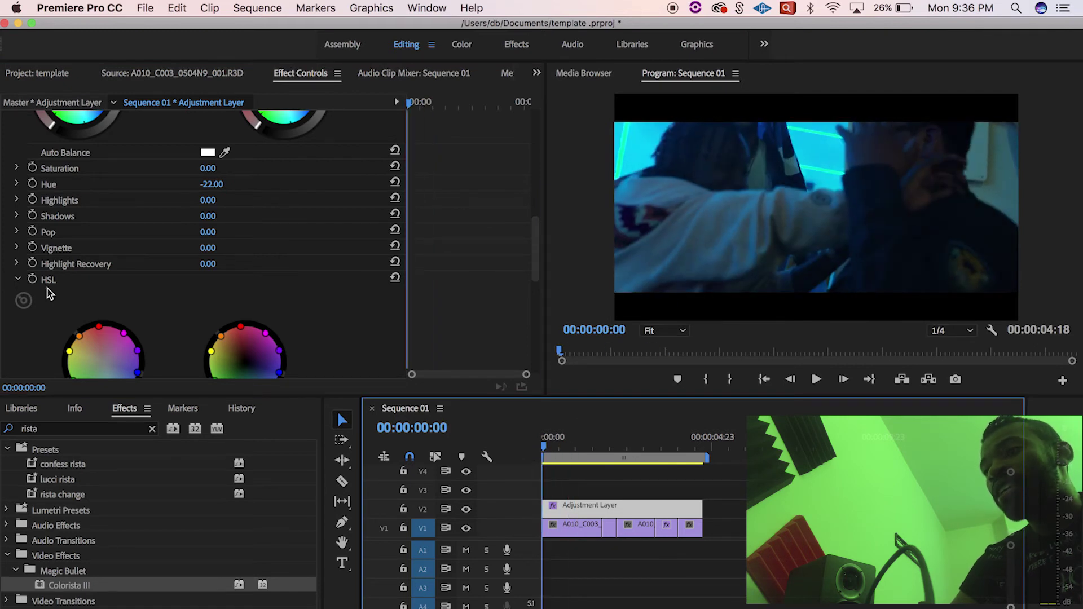
{"action": "scroll", "coordinate": [427, 272], "scroll_direction": "up", "scroll_amount": 2}
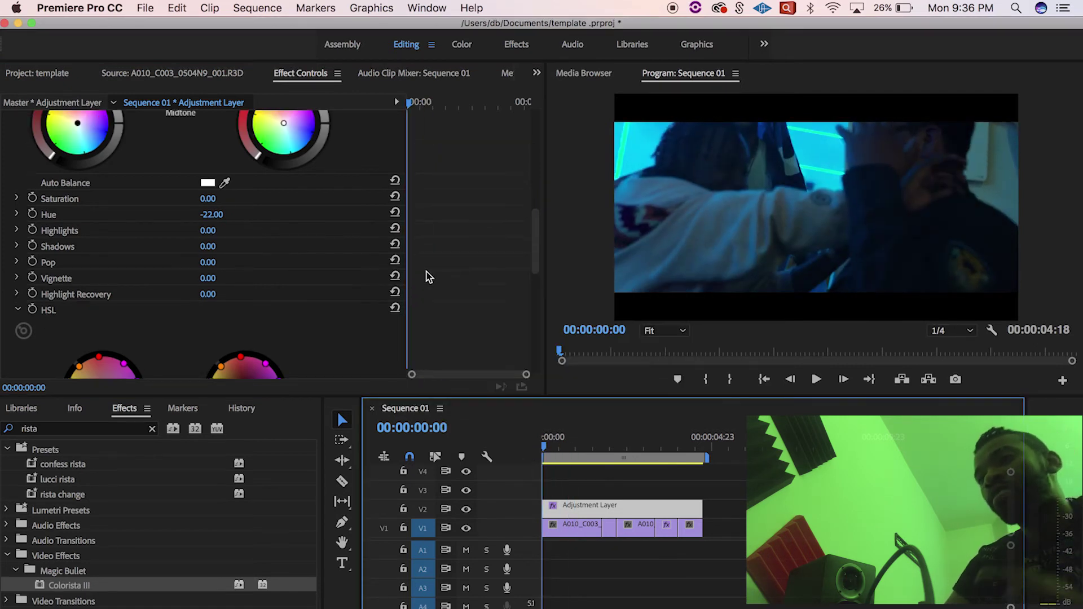
{"action": "left_click", "coordinate": [210, 213]}
{"action": "type", "text": "0"}
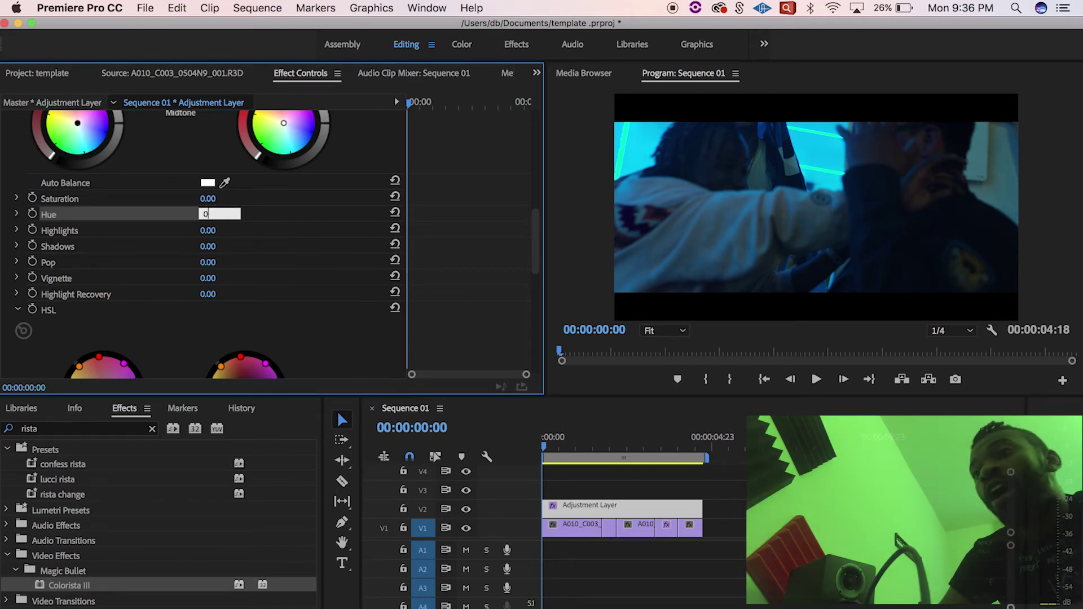
{"action": "key", "text": "Return"}
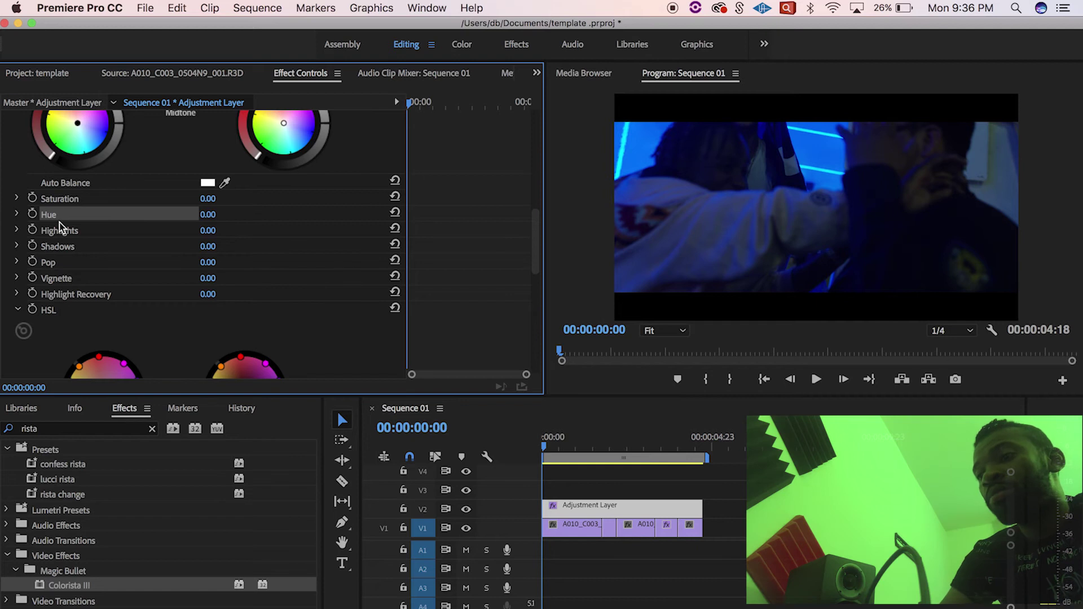
{"action": "left_click", "coordinate": [32, 214]}
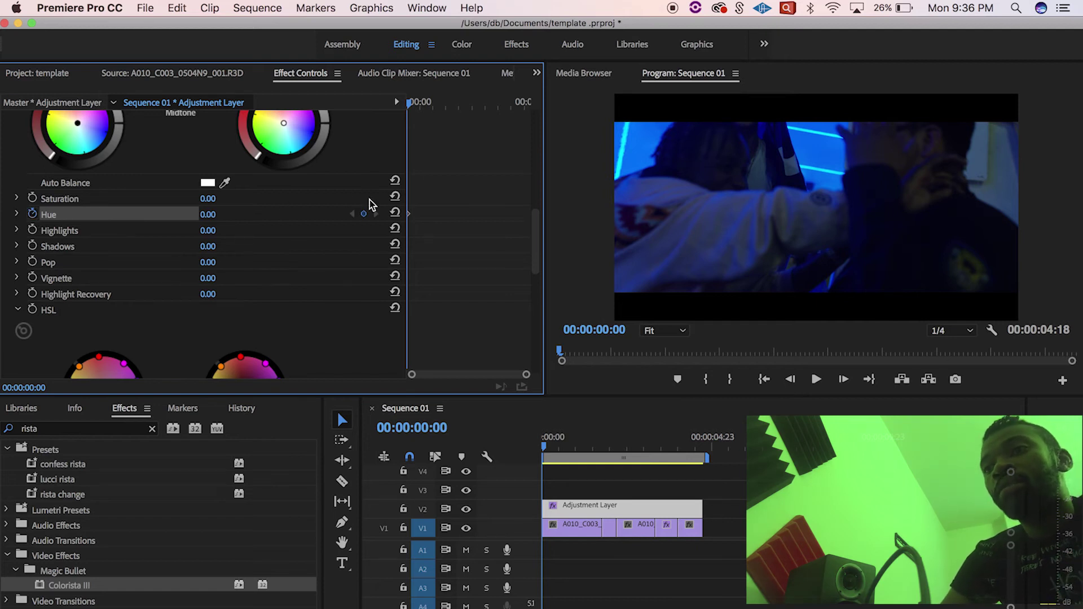
Add Colorista III Hue keyframes of 88 at 00:00:01:19 and 180 at 00:00:03:09
{"action": "left_click_drag", "start_coordinate": [561, 443], "coordinate": [604, 439]}
{"action": "left_click_drag", "start_coordinate": [208, 215], "coordinate": [252, 214]}
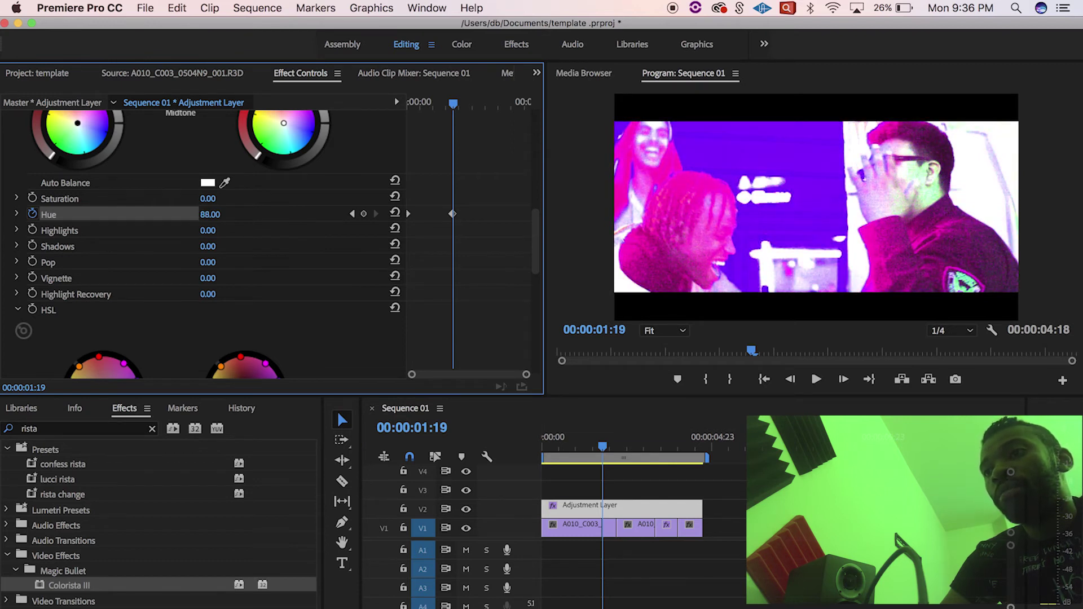
{"action": "left_click", "coordinate": [495, 101]}
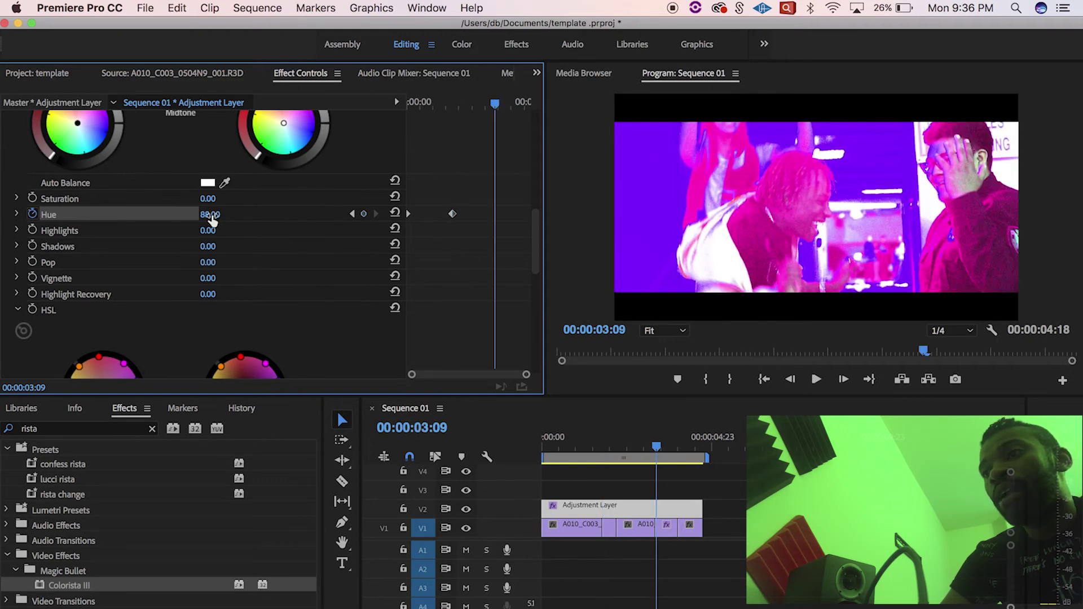
{"action": "left_click_drag", "start_coordinate": [212, 215], "coordinate": [263, 214]}
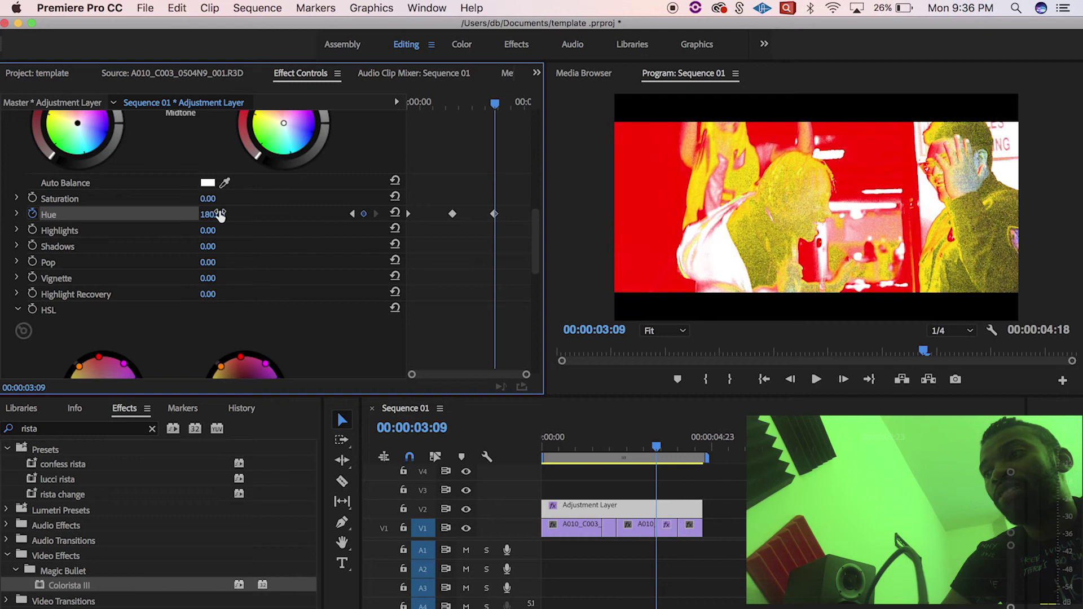
Add a Hue keyframe of -115 at 00:00:04:09 and move it to the end of the adjustment layer
{"action": "left_click_drag", "start_coordinate": [520, 106], "coordinate": [521, 106]}
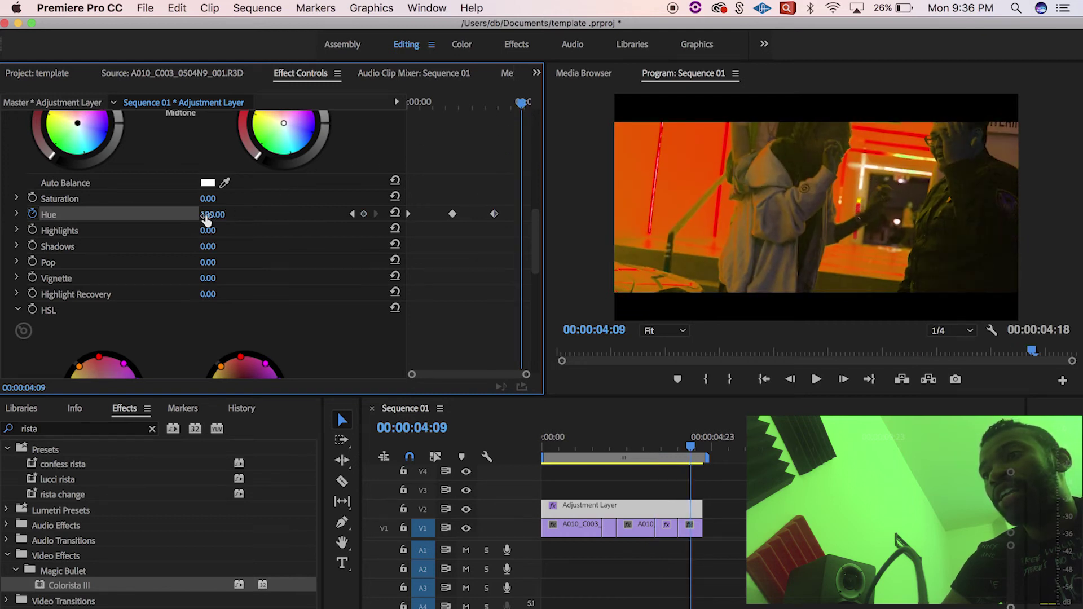
{"action": "left_click_drag", "start_coordinate": [212, 214], "coordinate": [46, 214]}
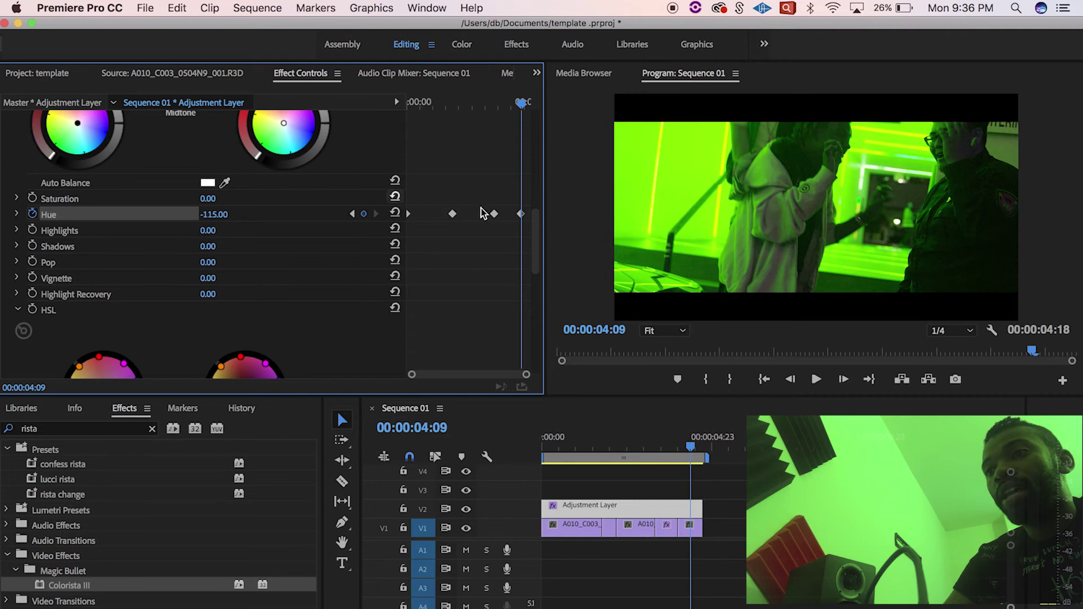
{"action": "left_click", "coordinate": [521, 214]}
{"action": "key", "text": "Delete"}
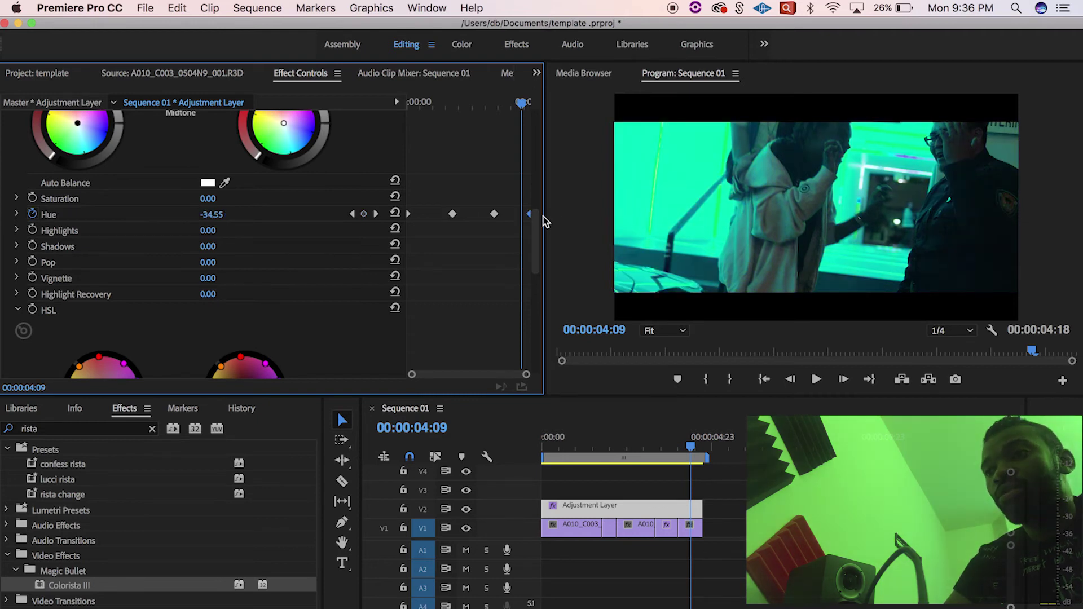
Save the keyframed Colorista III effect as a Scale-type preset named "color change"
{"action": "scroll", "coordinate": [227, 231], "scroll_direction": "up", "scroll_amount": 3}
{"action": "scroll", "coordinate": [228, 231], "scroll_direction": "up", "scroll_amount": 10}
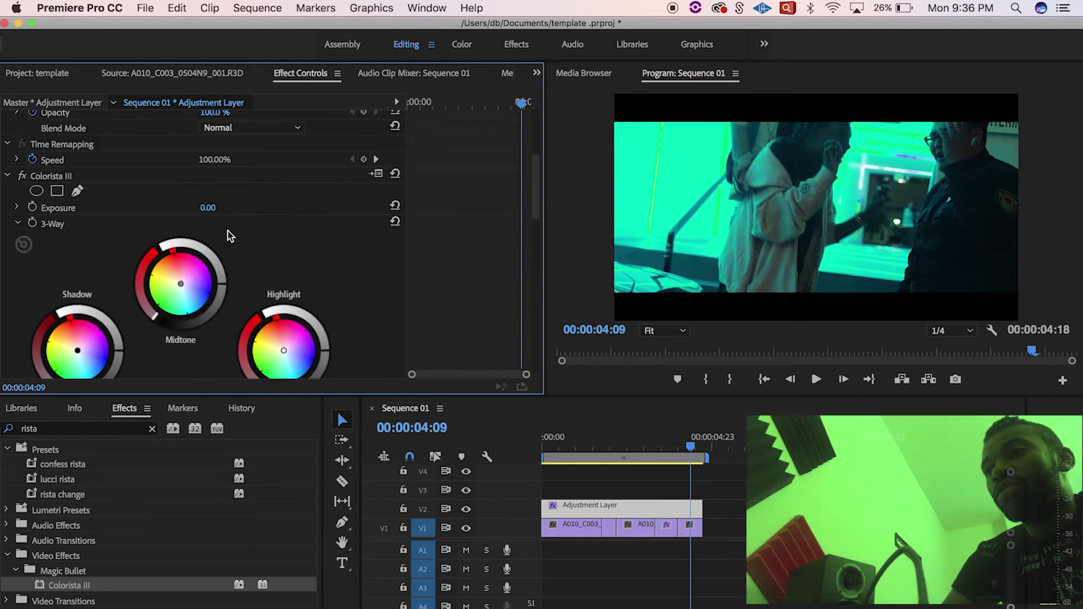
{"action": "scroll", "coordinate": [96, 330], "scroll_direction": "down", "scroll_amount": 3}
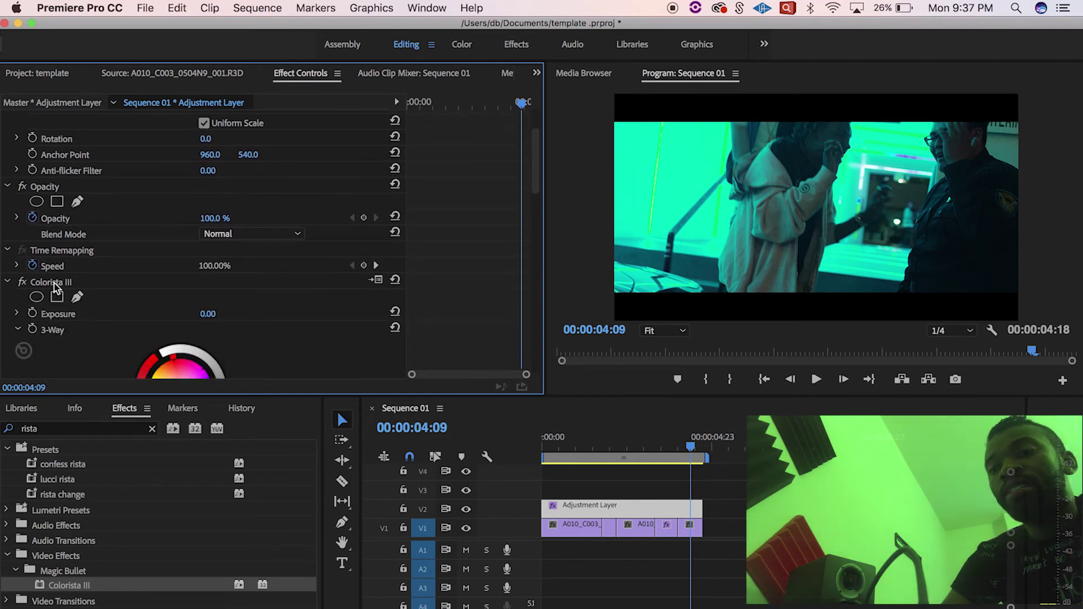
{"action": "right_click", "coordinate": [55, 286]}
{"action": "left_click", "coordinate": [86, 316]}
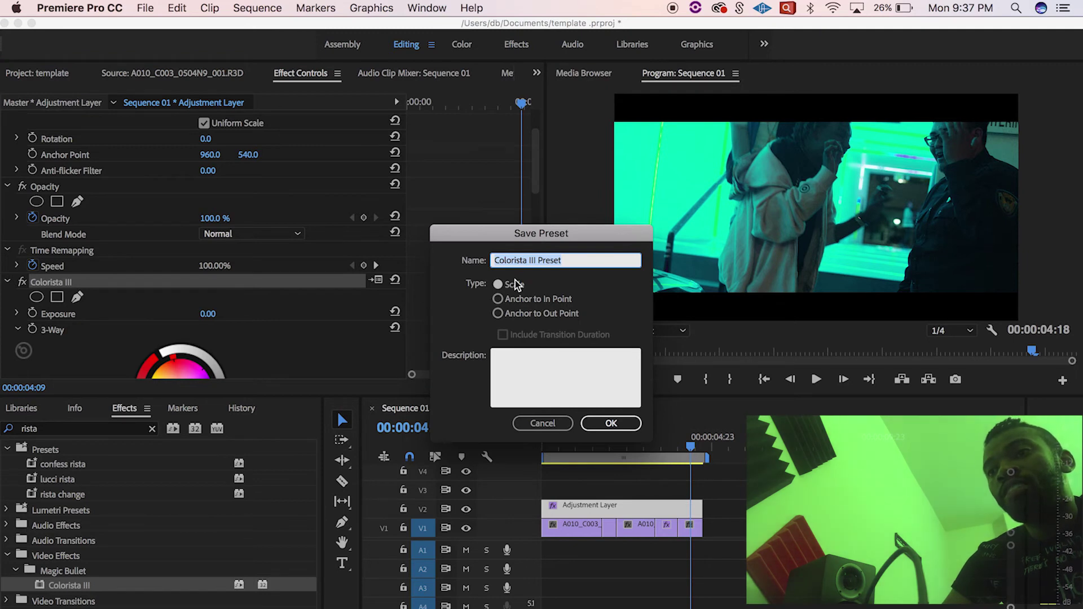
{"action": "key", "text": "BackSpace"}
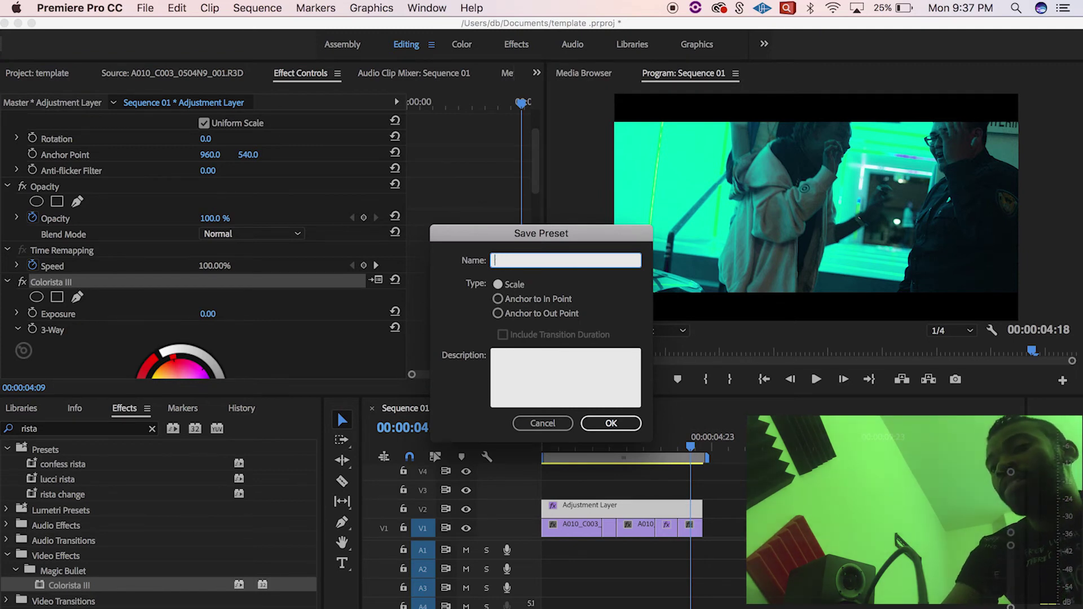
{"action": "type", "text": "color "}
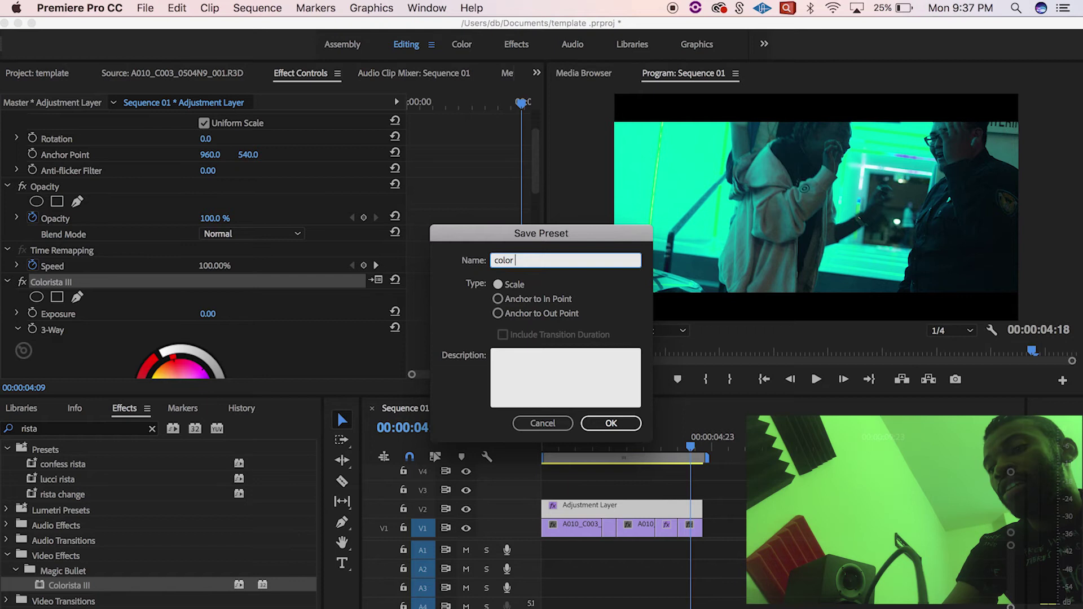
{"action": "type", "text": "chan"}
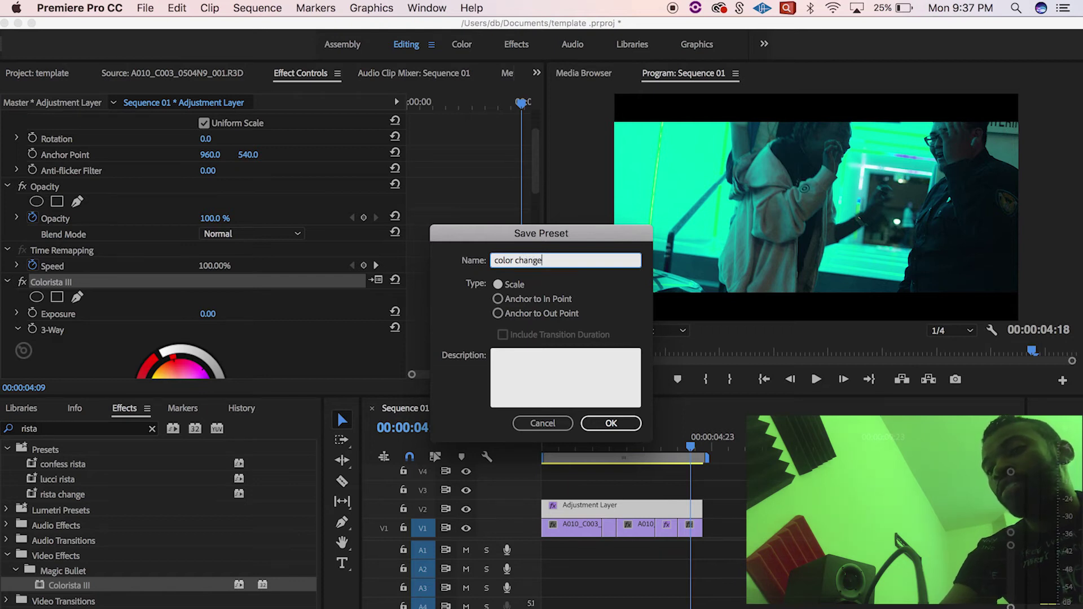
{"action": "type", "text": "ge"}
{"action": "key", "text": "Return"}
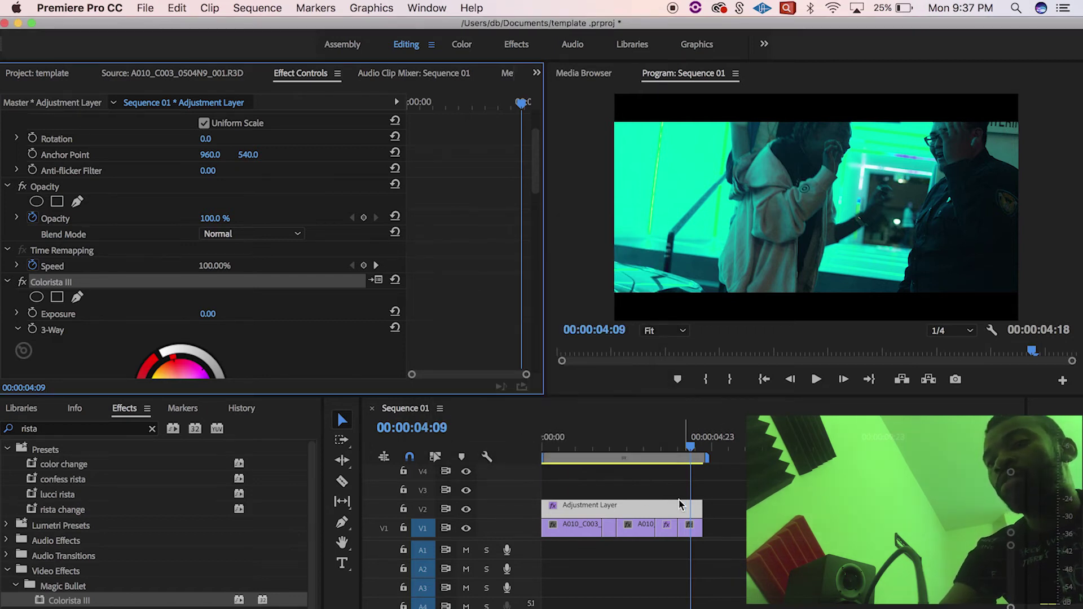
Play Sequence 01 from the start to its end and review the keyframed color change
{"action": "left_click_drag", "start_coordinate": [578, 440], "coordinate": [501, 452]}
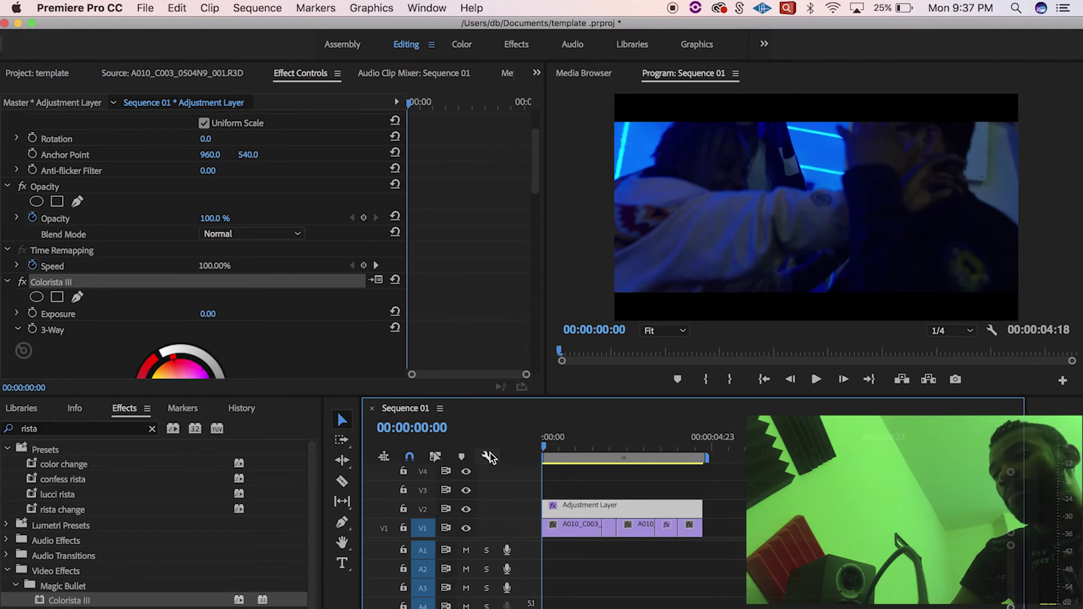
{"action": "key", "text": "space"}
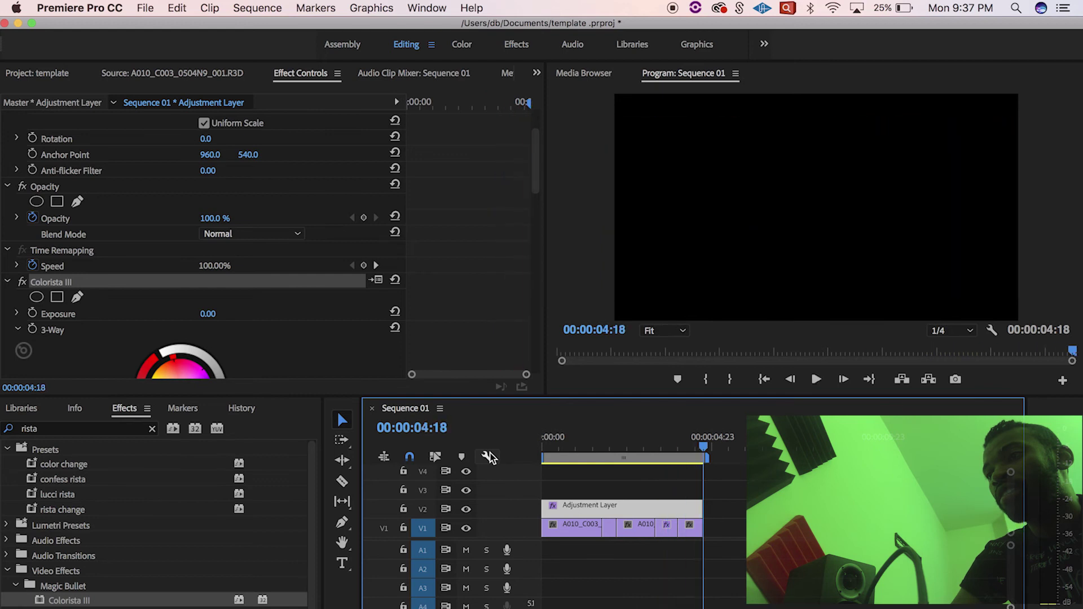
{"action": "left_click", "coordinate": [571, 453]}
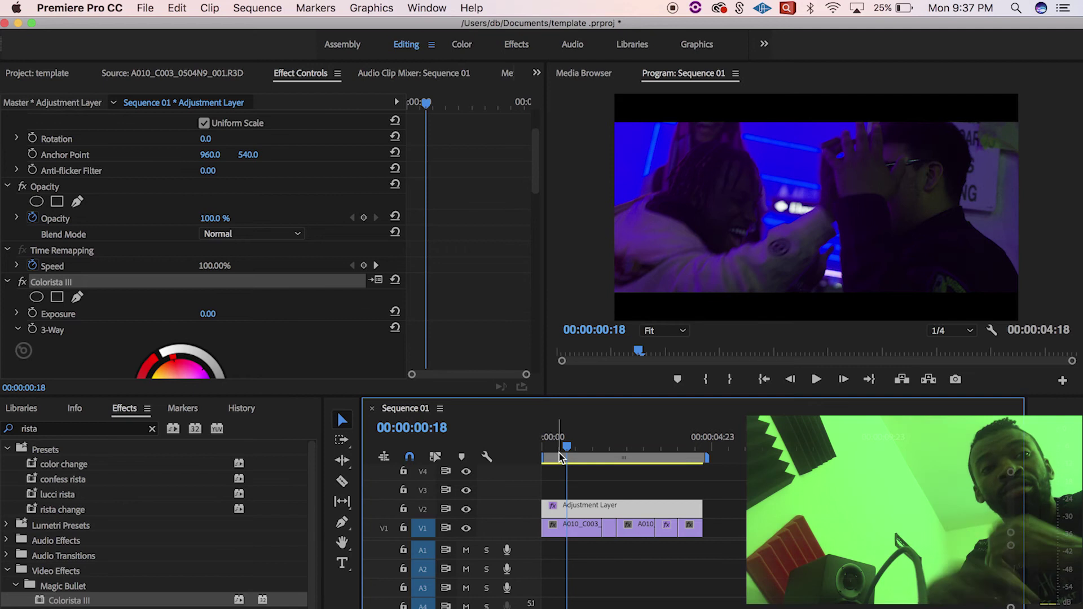
{"action": "key", "text": "super+s"}
{"action": "left_click", "coordinate": [704, 449]}
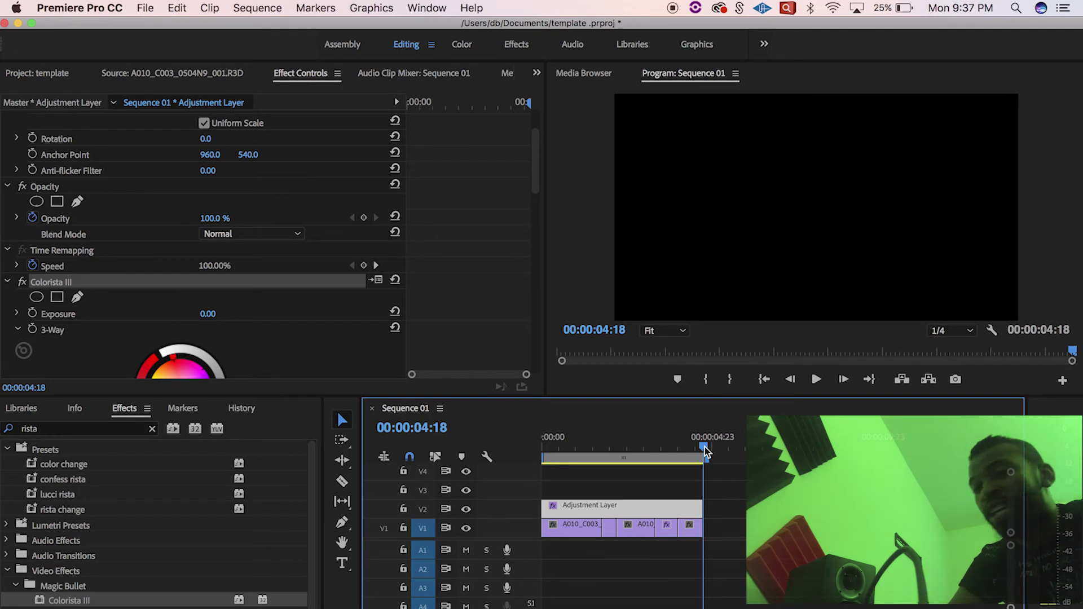
{"action": "key", "text": "minus"}
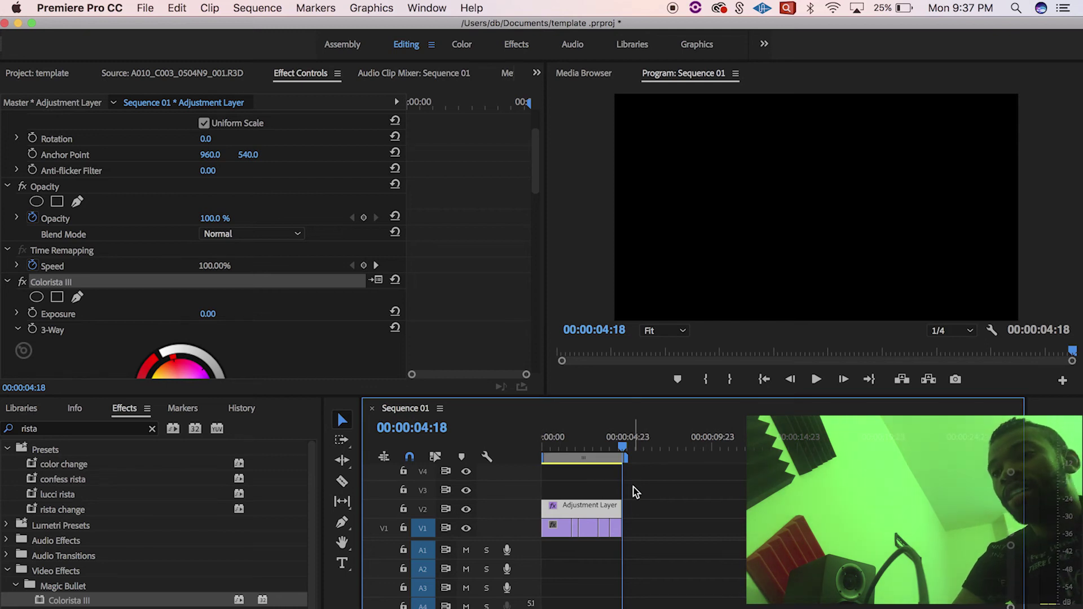
{"action": "left_click_drag", "start_coordinate": [567, 444], "coordinate": [526, 452]}
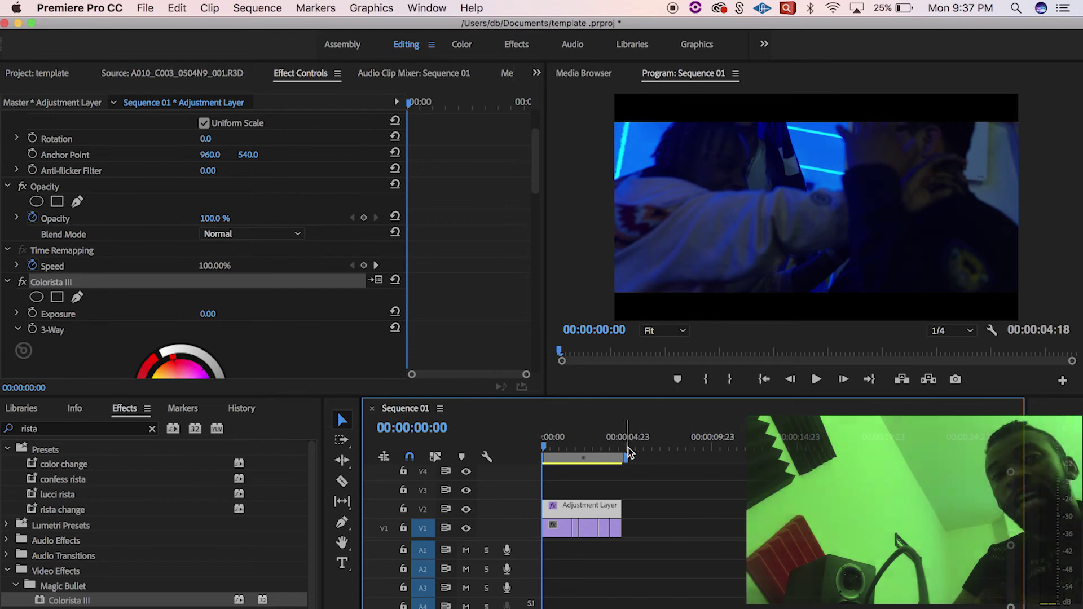
Start a new sequence and set its editing mode to Custom
{"action": "left_click", "coordinate": [143, 7]}
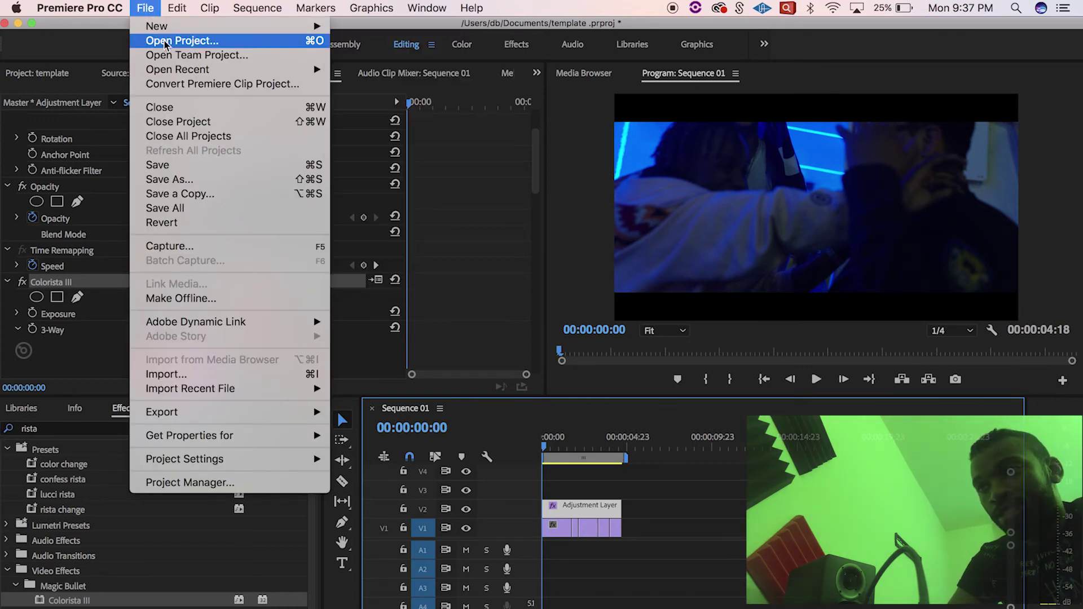
{"action": "mouse_move", "coordinate": [189, 28]}
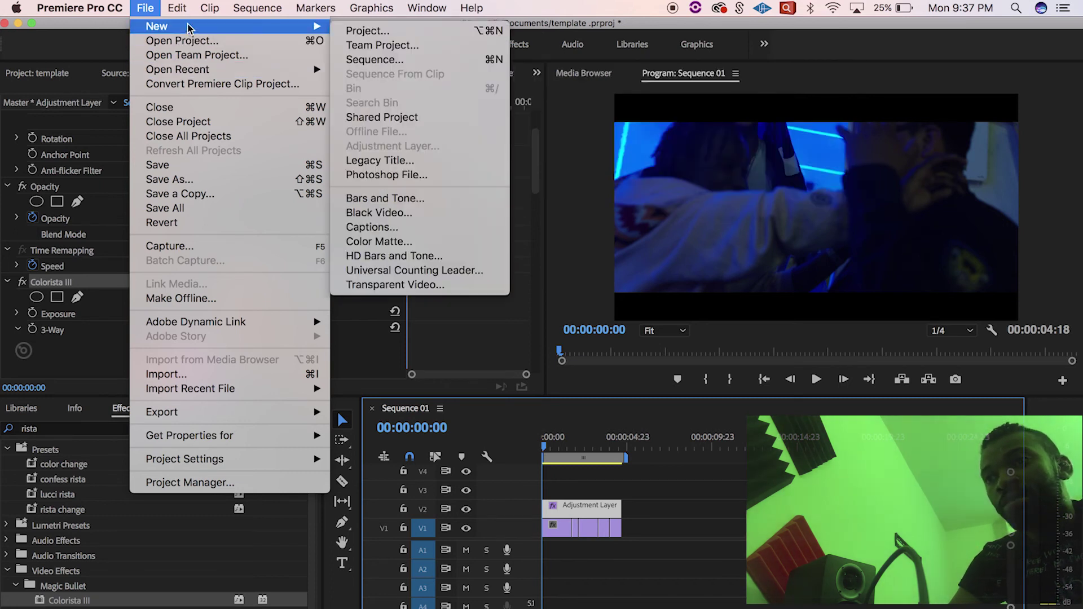
{"action": "left_click", "coordinate": [364, 60]}
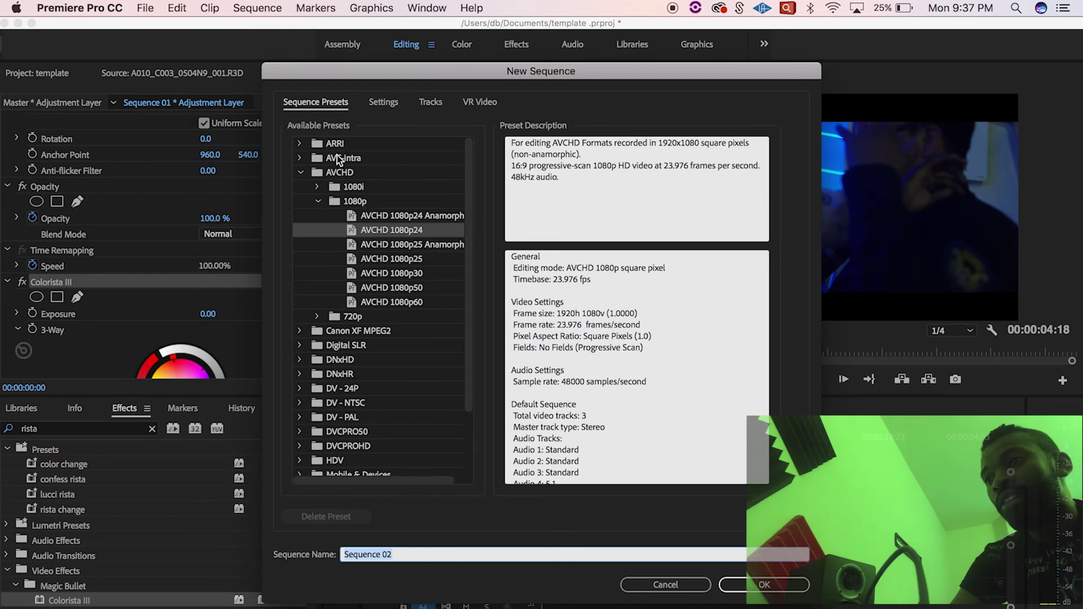
{"action": "left_click", "coordinate": [382, 102]}
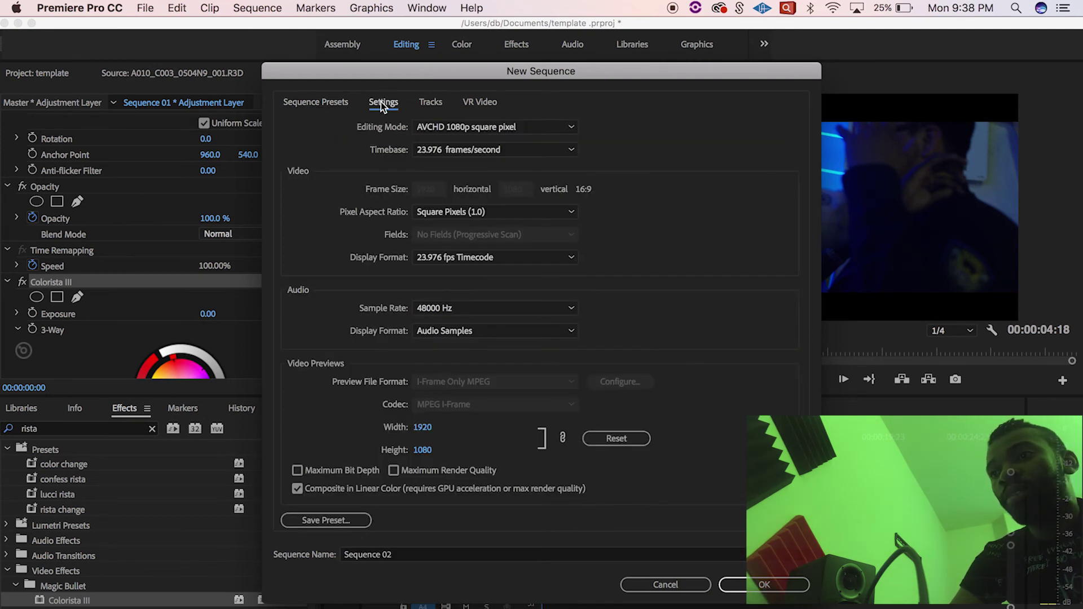
{"action": "left_click", "coordinate": [435, 127]}
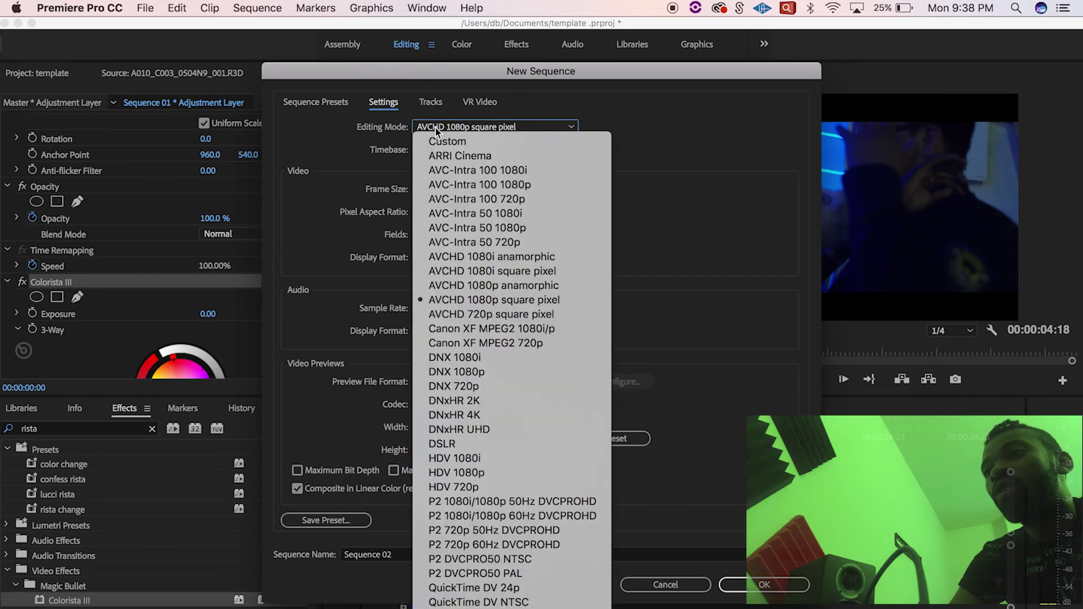
{"action": "left_click", "coordinate": [436, 141]}
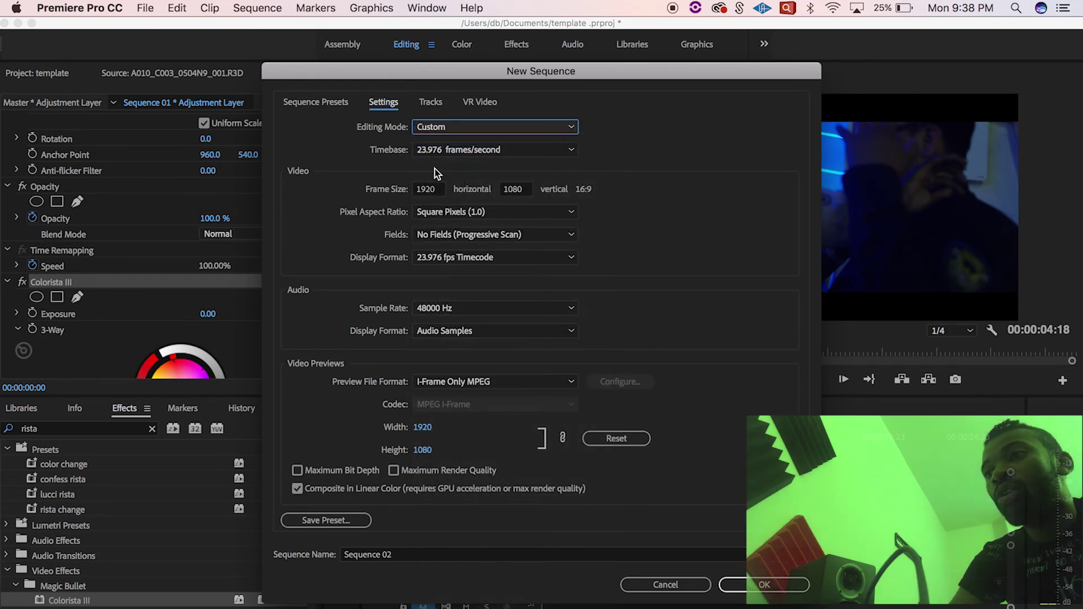
Set the frame size to 600 horizontal by 600 vertical and create the sequence
{"action": "left_click", "coordinate": [432, 190]}
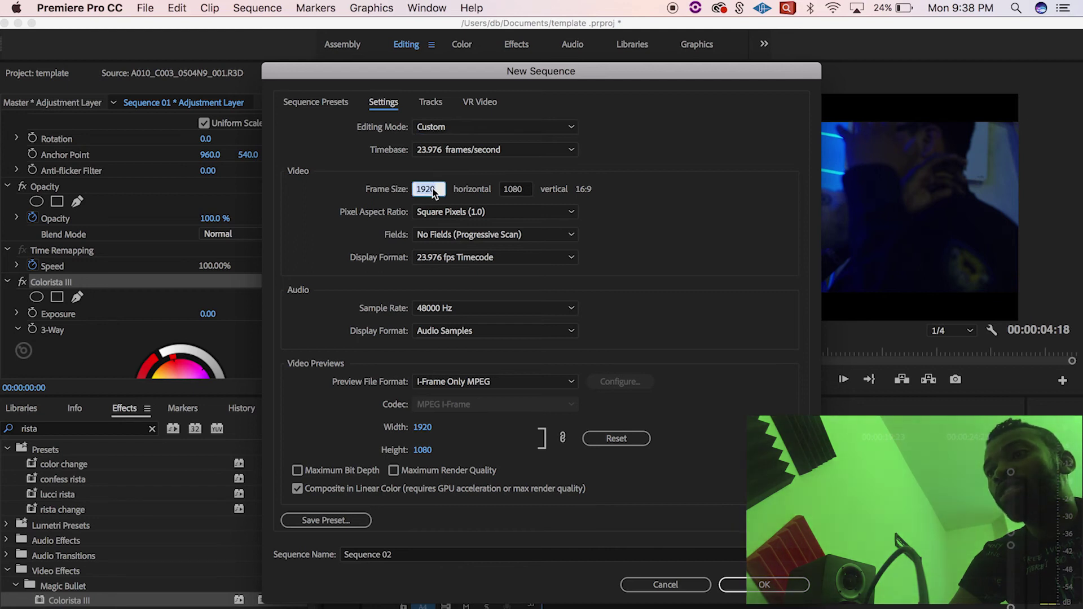
{"action": "type", "text": "600"}
{"action": "left_click", "coordinate": [523, 189]}
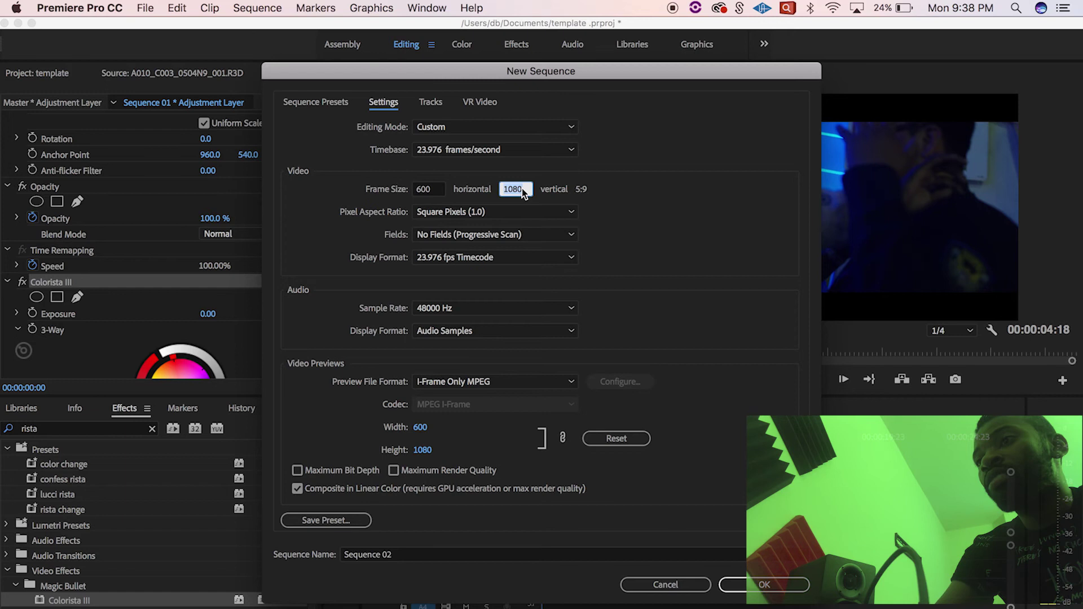
{"action": "type", "text": "600"}
{"action": "key", "text": "Return"}
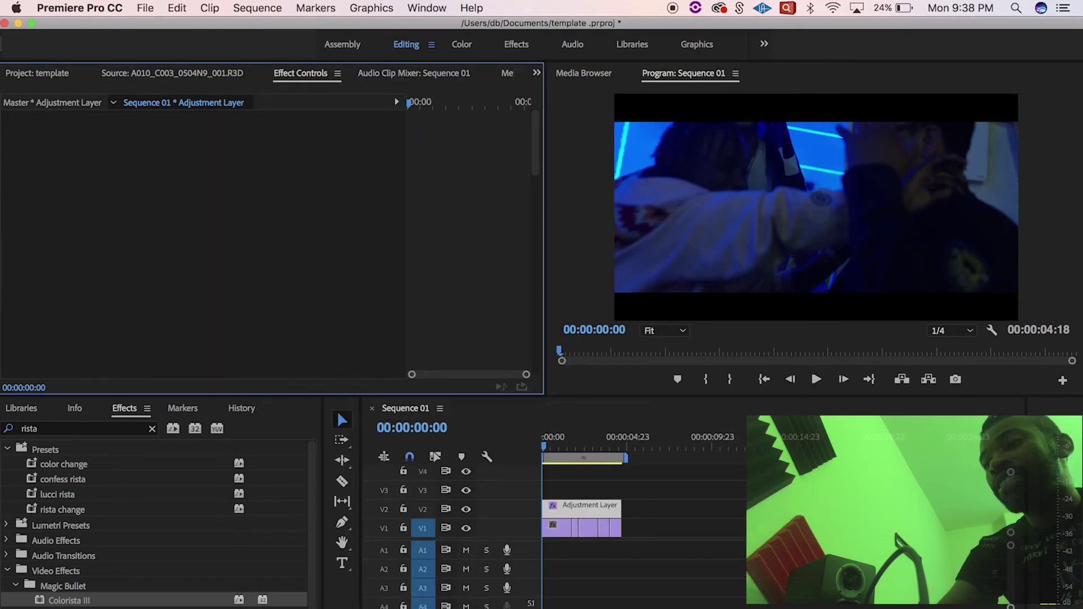
Nest all of Sequence 01's clips, including the adjustment layer, under the default name Nested Sequence 01
{"action": "left_click", "coordinate": [411, 408]}
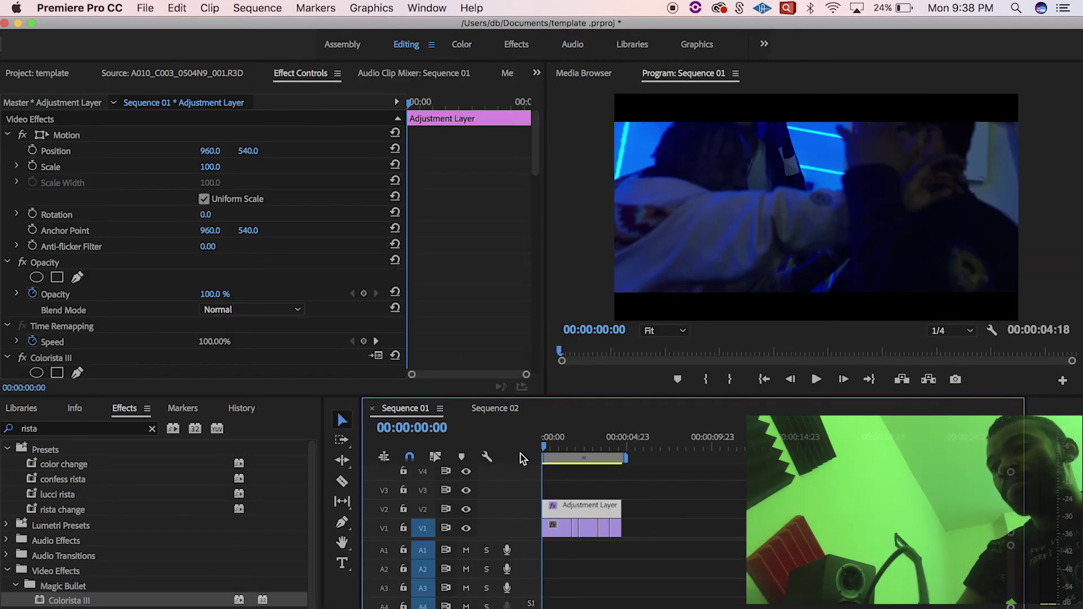
{"action": "left_click_drag", "start_coordinate": [661, 494], "coordinate": [551, 529]}
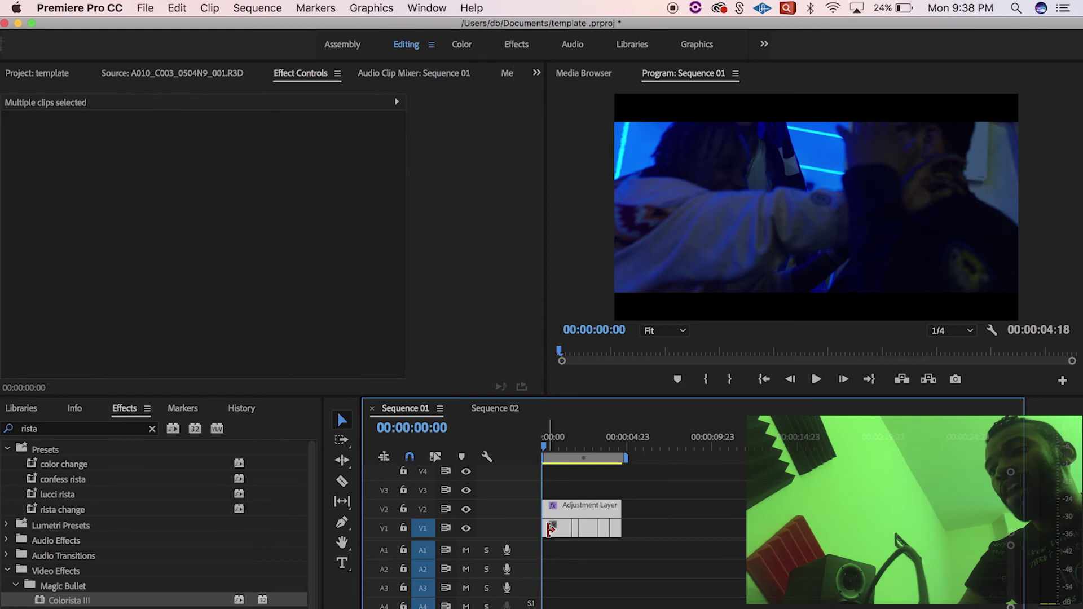
{"action": "left_click", "coordinate": [655, 499]}
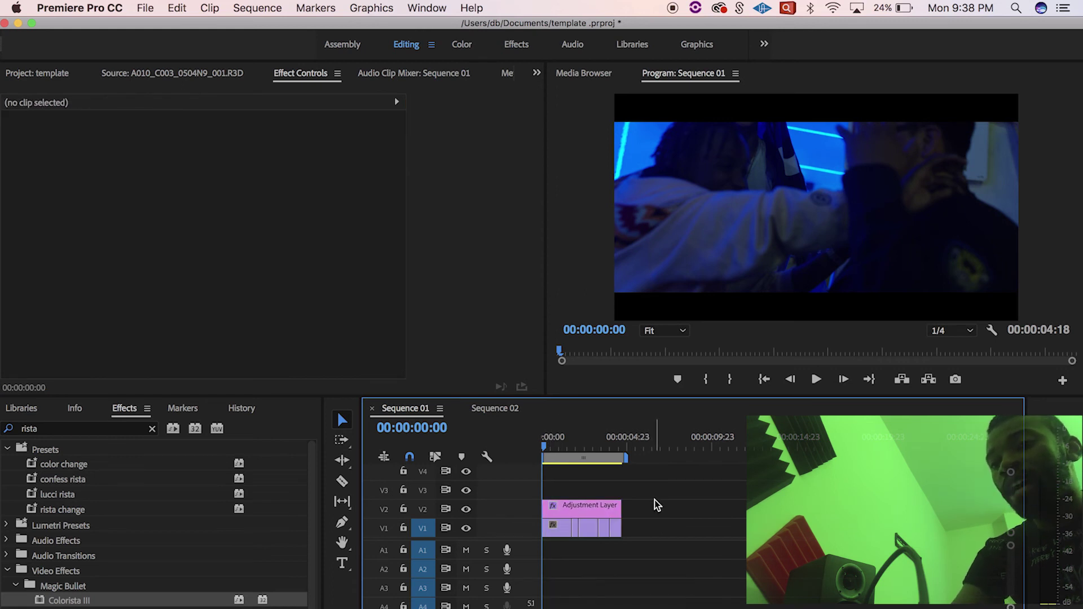
{"action": "left_click_drag", "start_coordinate": [663, 502], "coordinate": [561, 530]}
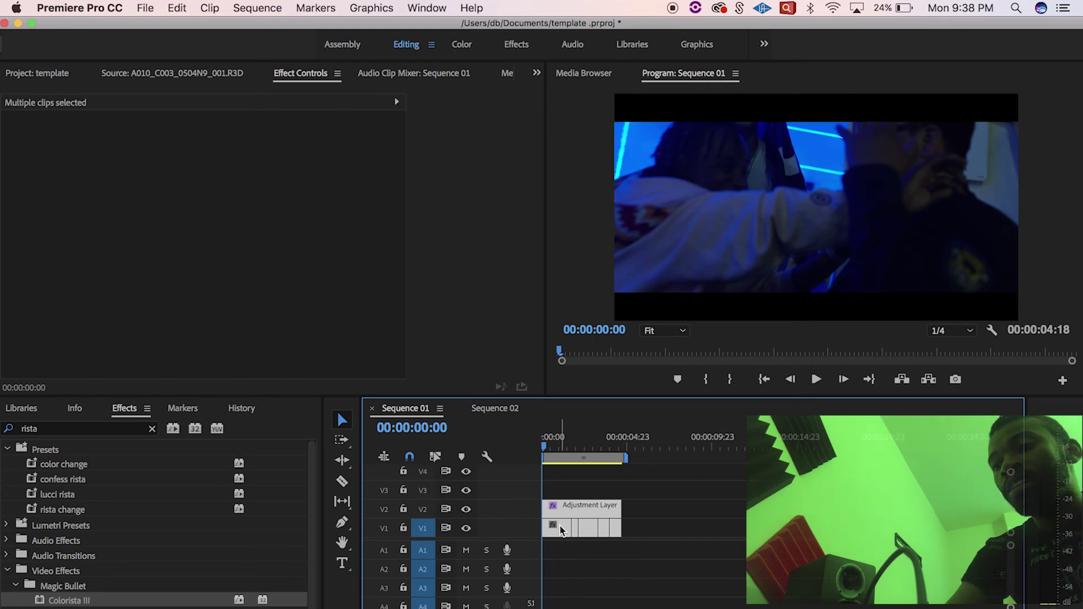
{"action": "right_click", "coordinate": [561, 530]}
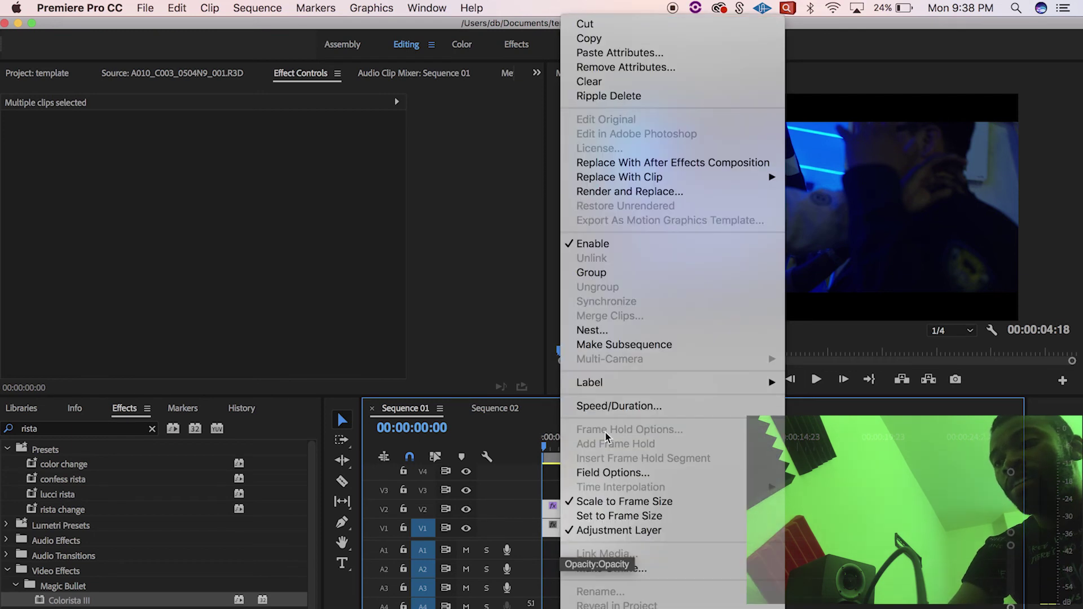
{"action": "left_click", "coordinate": [610, 334]}
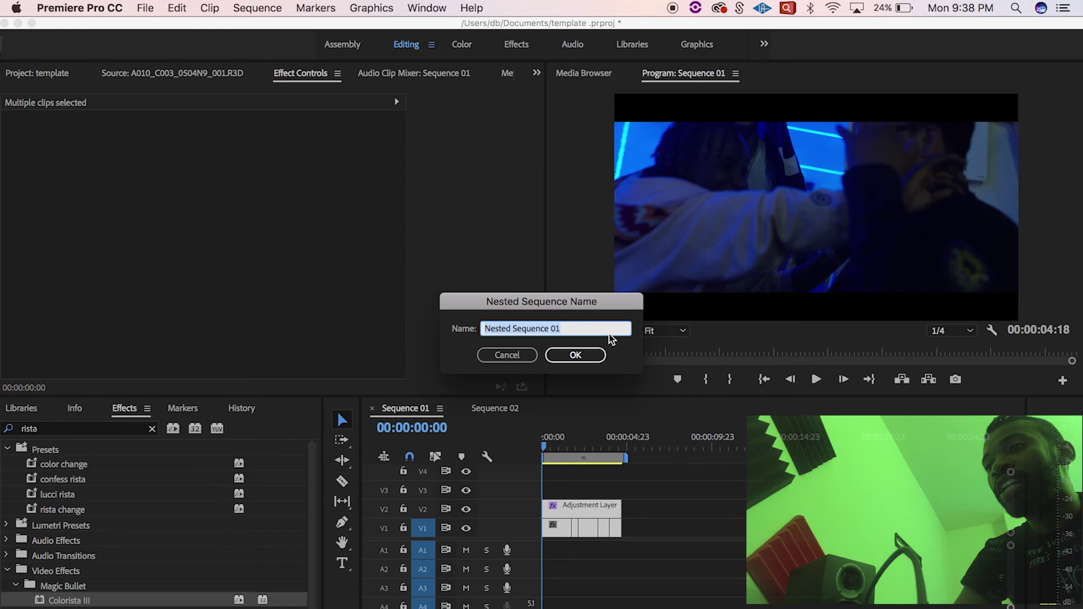
{"action": "key", "text": "Return"}
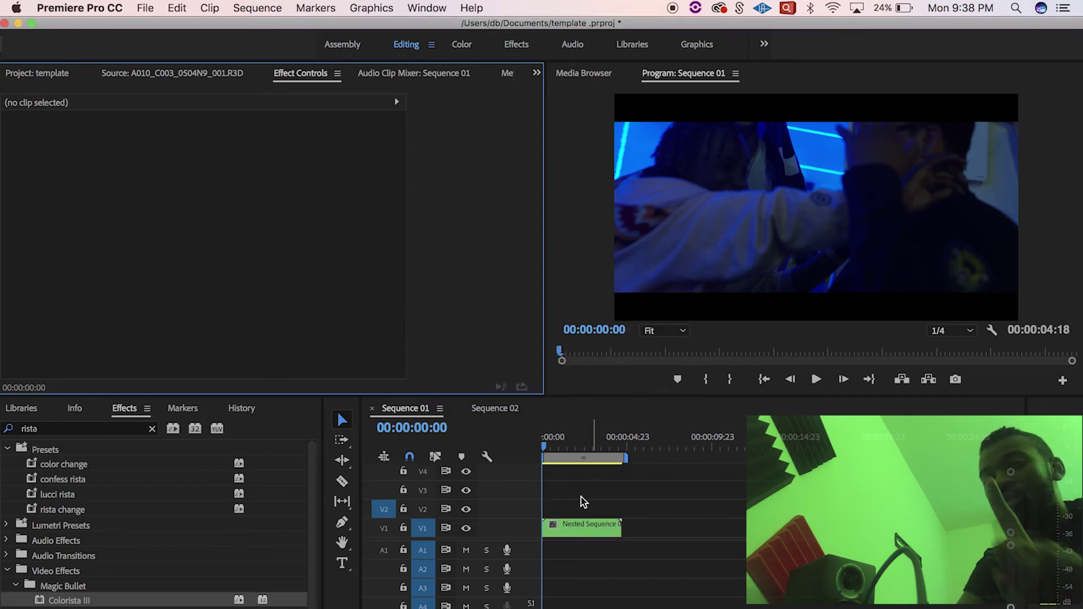
Copy the nested clip from Sequence 01 into the start of Sequence 02
{"action": "left_click", "coordinate": [566, 529]}
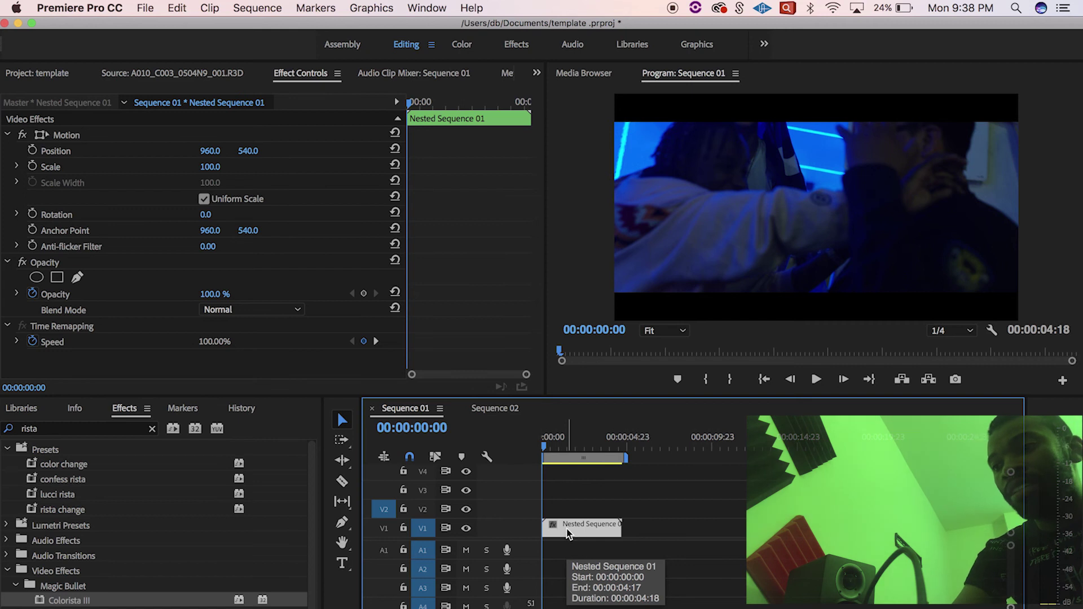
{"action": "left_click", "coordinate": [504, 412]}
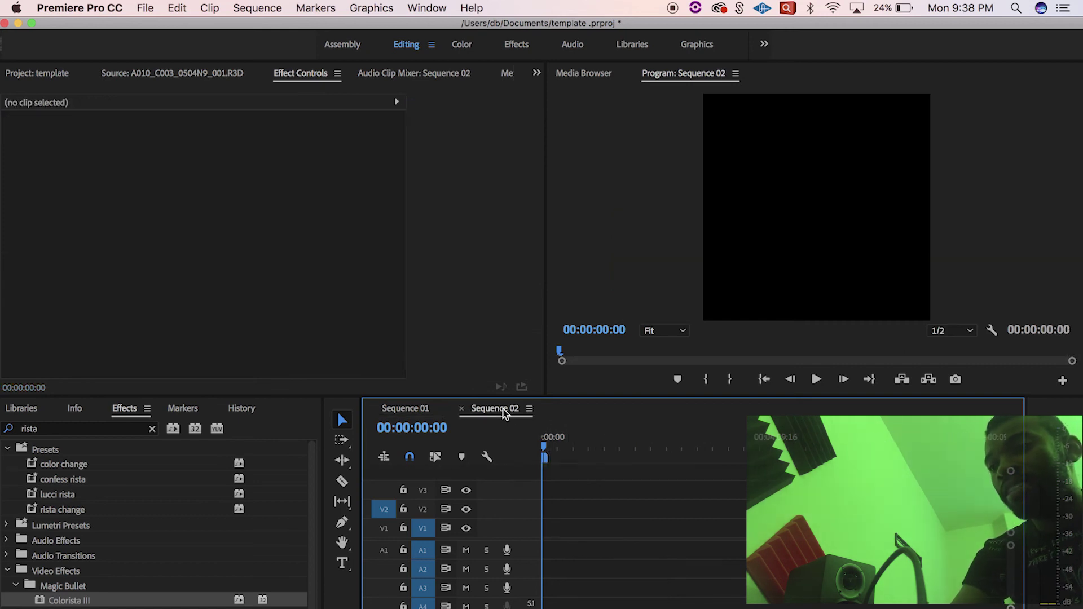
{"action": "key", "text": "End"}
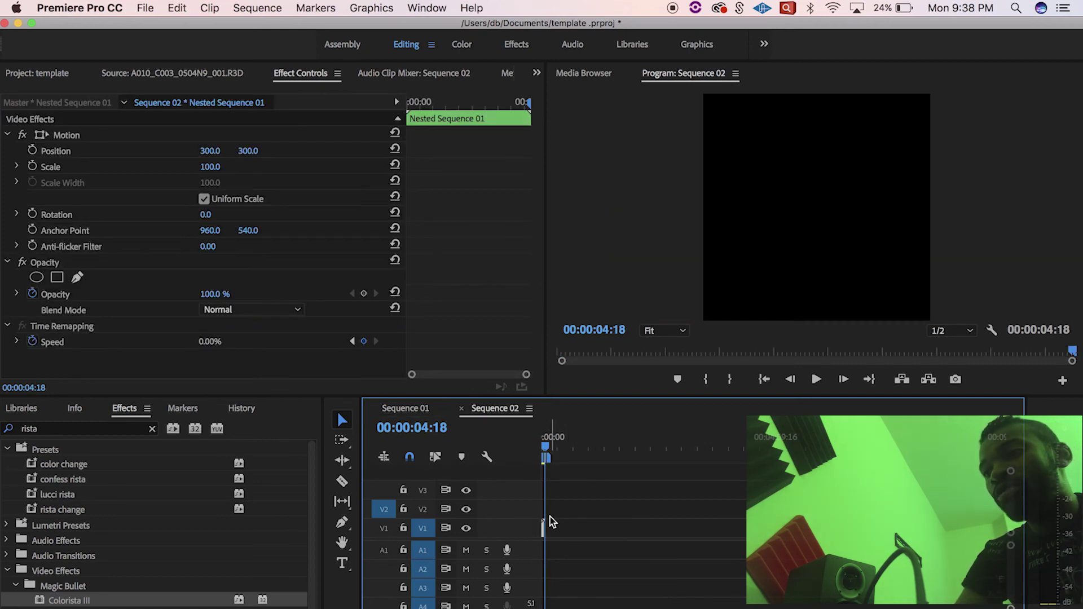
Scale the nested clip in Sequence 02 to the frame size and move it up to track V2
{"action": "left_click_drag", "start_coordinate": [545, 454], "coordinate": [534, 449]}
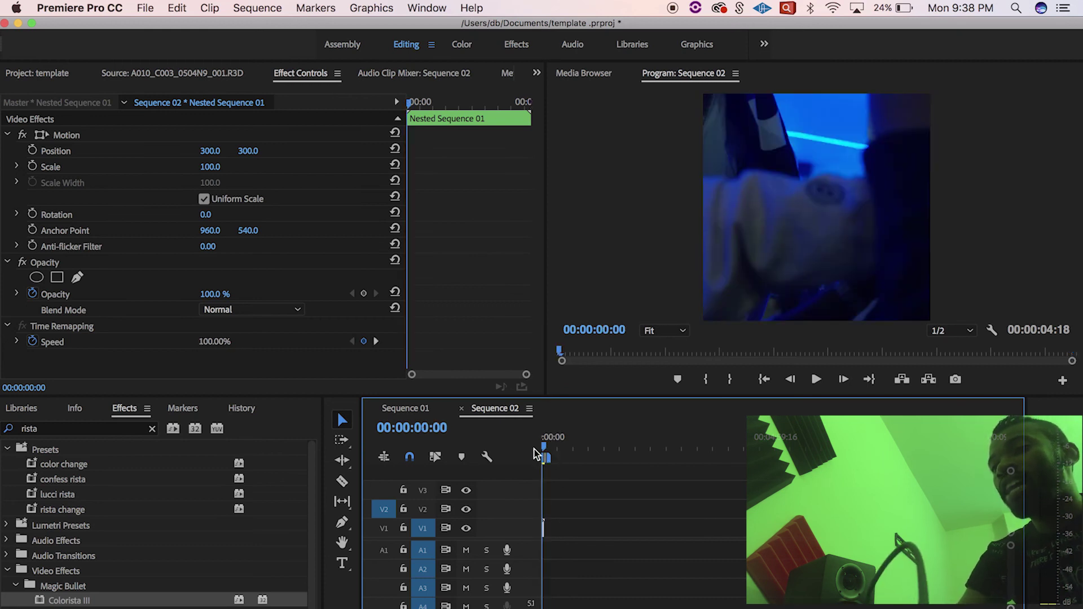
{"action": "key", "text": "equal"}
{"action": "key", "text": "equal"}
{"action": "key", "text": "equal"}
{"action": "key", "text": "equal"}
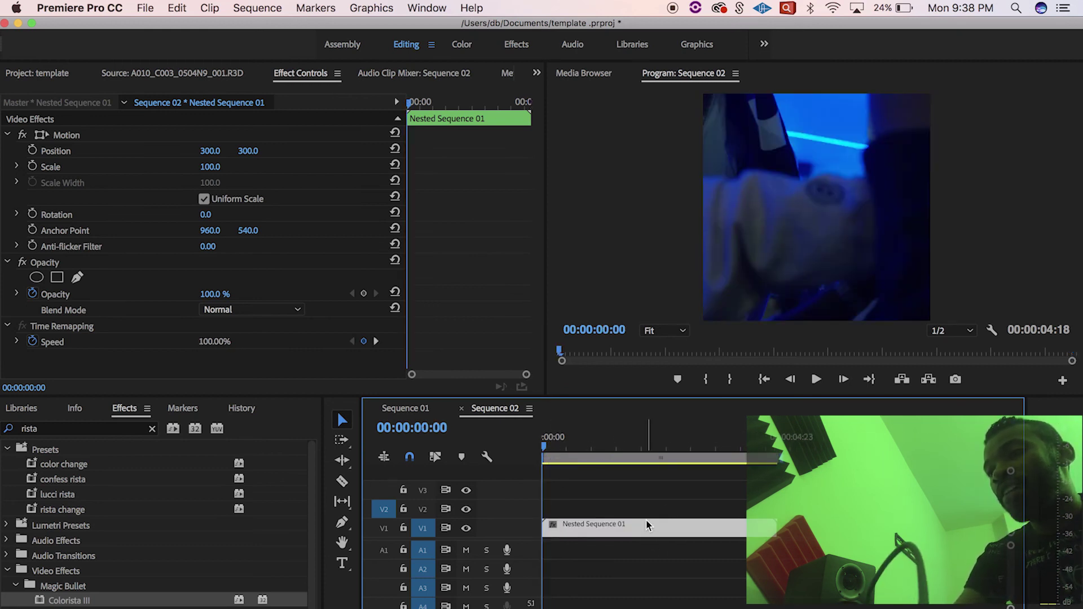
{"action": "right_click", "coordinate": [647, 522]}
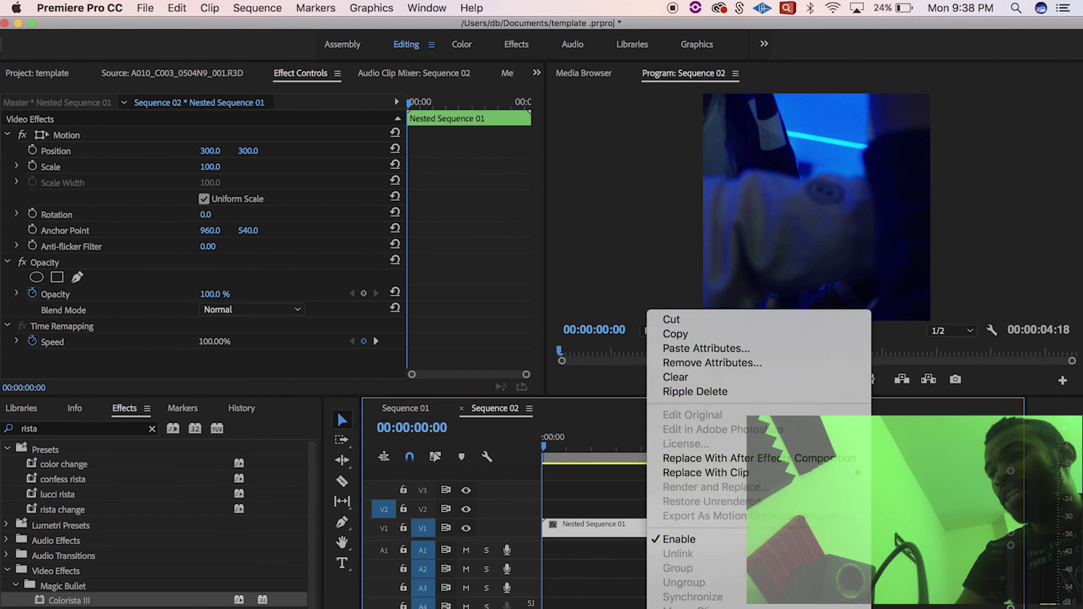
{"action": "scroll", "coordinate": [710, 553], "scroll_direction": "down", "scroll_amount": 5}
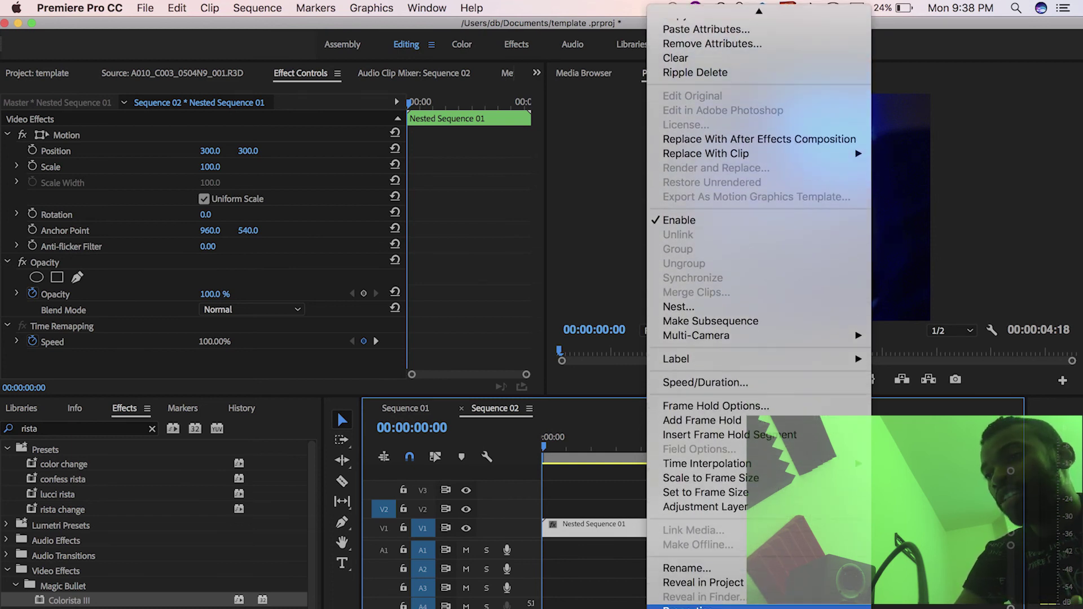
{"action": "left_click", "coordinate": [708, 478]}
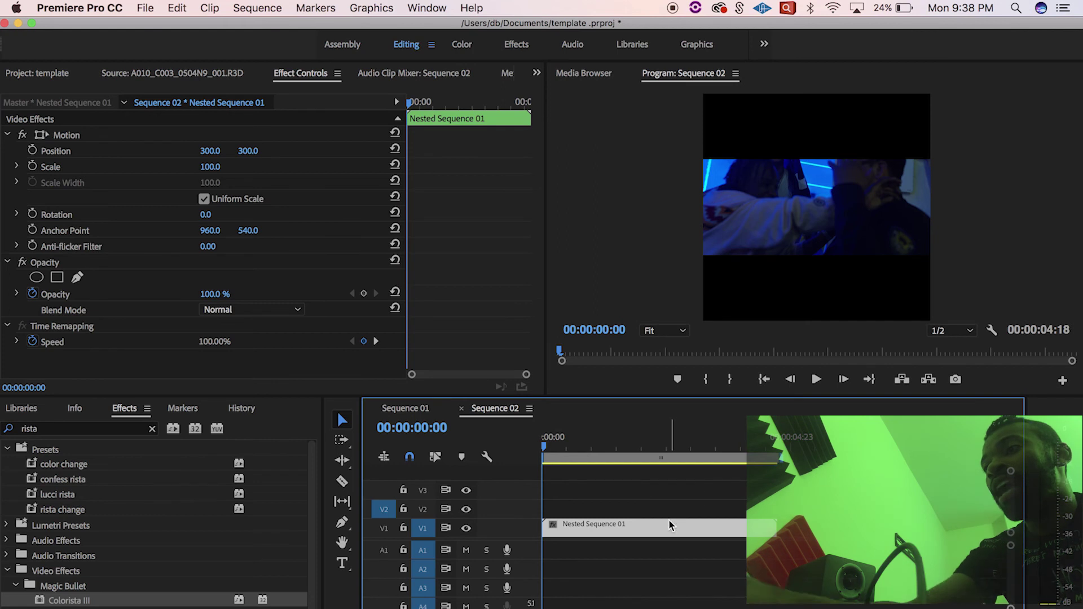
{"action": "left_click_drag", "start_coordinate": [670, 530], "coordinate": [670, 517]}
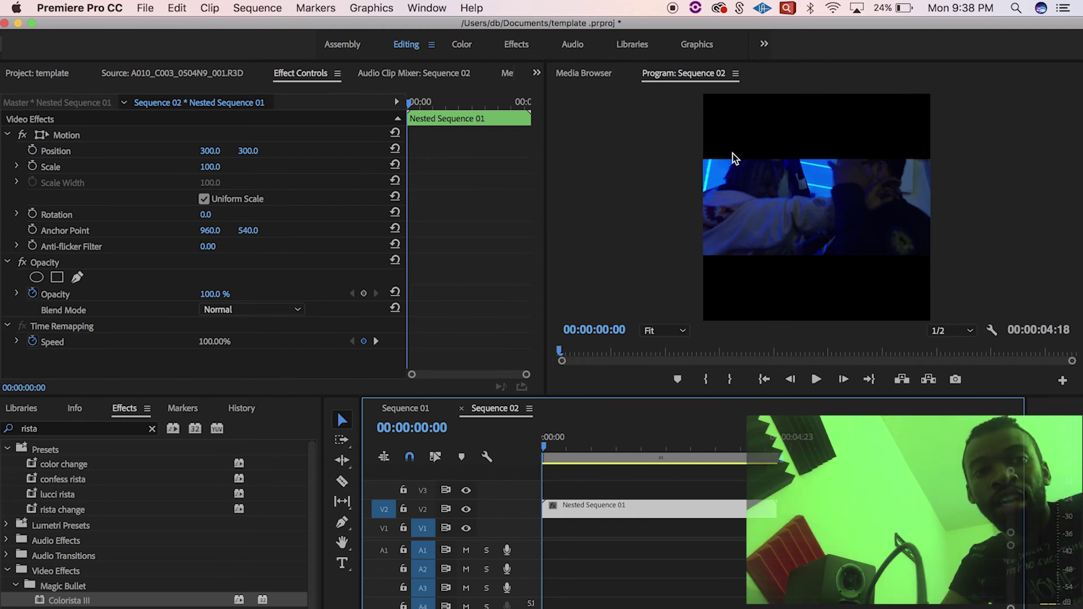
Create a white (FFFFFF) color matte with the default name in the project
{"action": "left_click", "coordinate": [26, 73]}
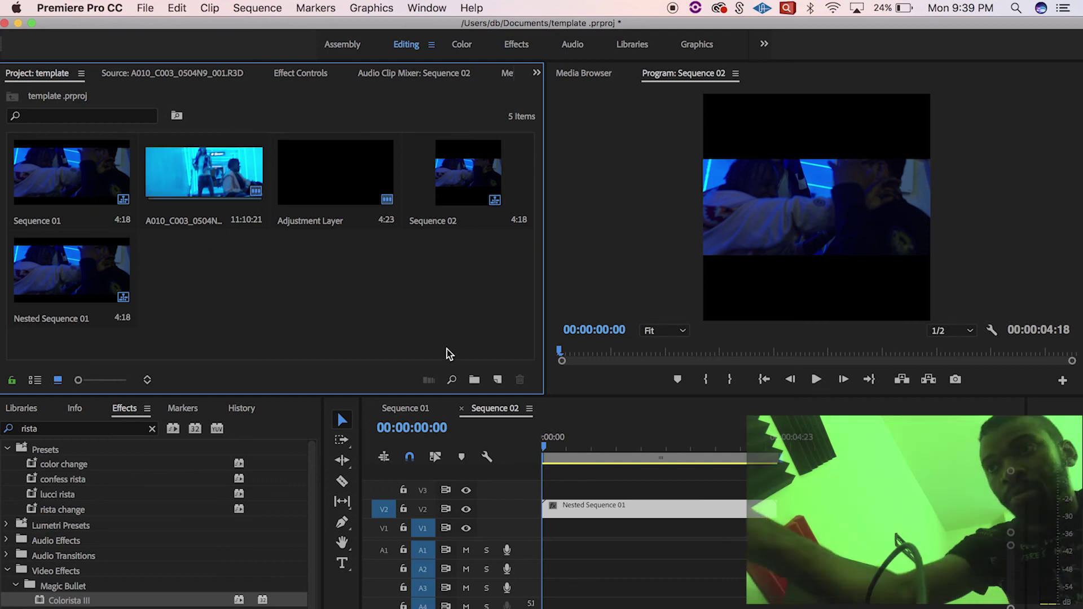
{"action": "left_click", "coordinate": [498, 380]}
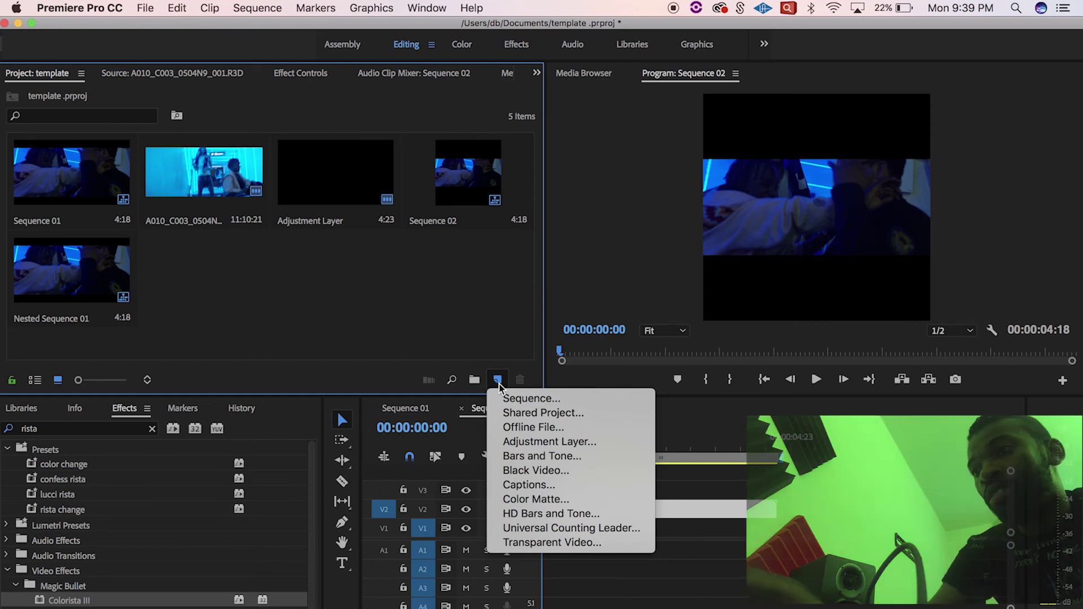
{"action": "left_click", "coordinate": [507, 499]}
{"action": "left_click", "coordinate": [621, 394]}
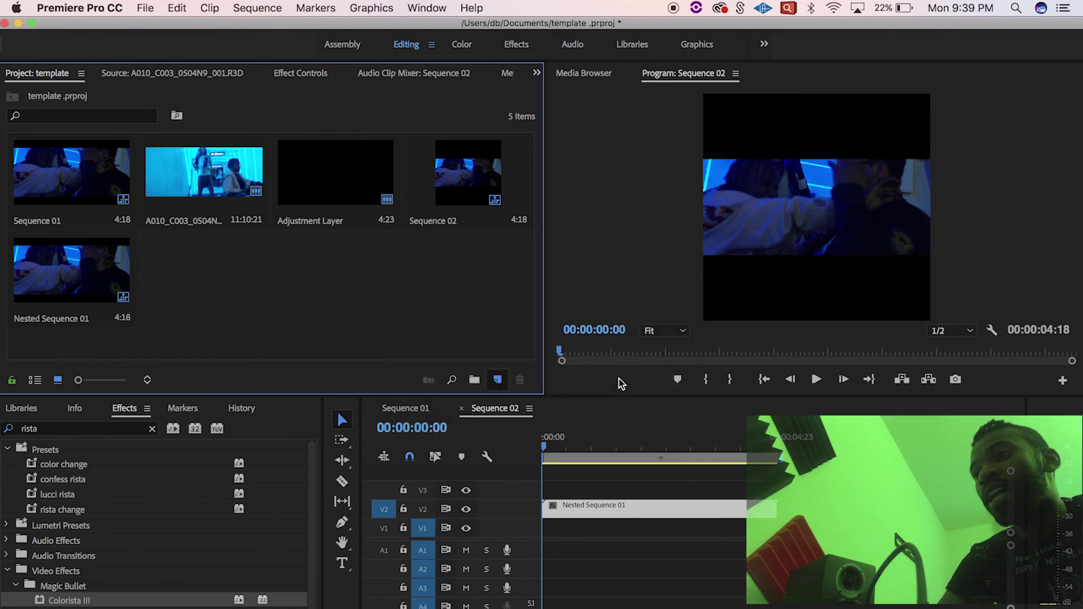
{"action": "left_click", "coordinate": [367, 157]}
{"action": "left_click", "coordinate": [705, 148]}
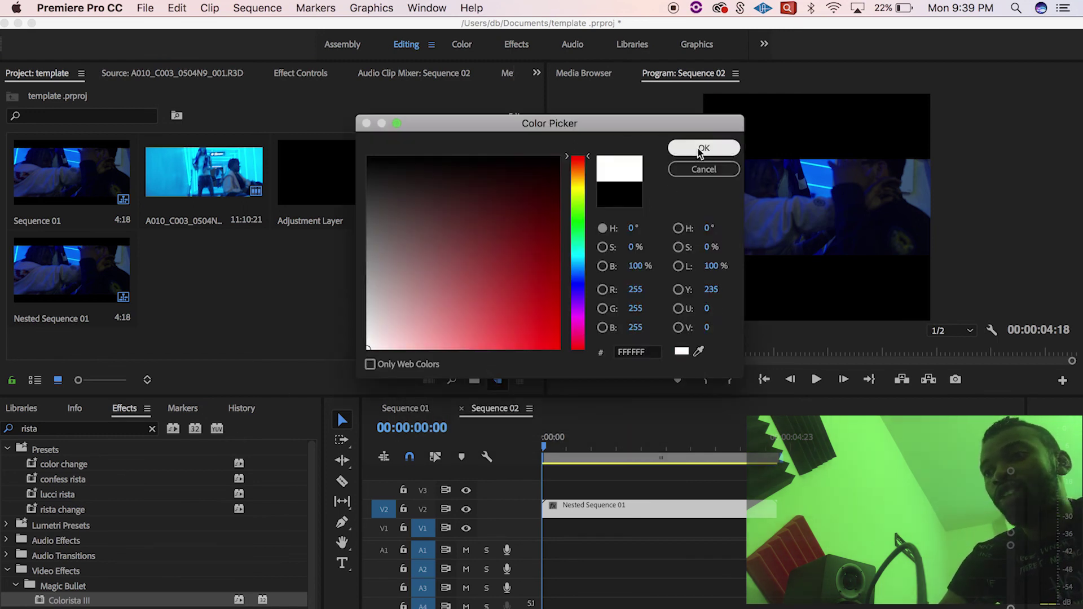
{"action": "key", "text": "Return"}
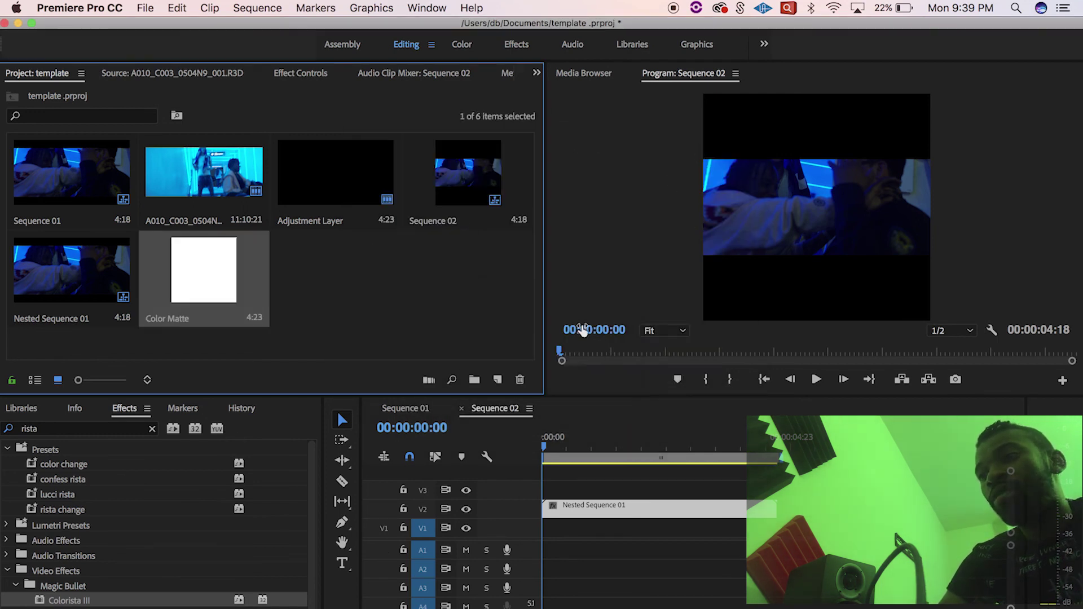
Place the color matte on V1 beneath the nested clip and trim its end to match that clip
{"action": "left_click_drag", "start_coordinate": [206, 255], "coordinate": [536, 531]}
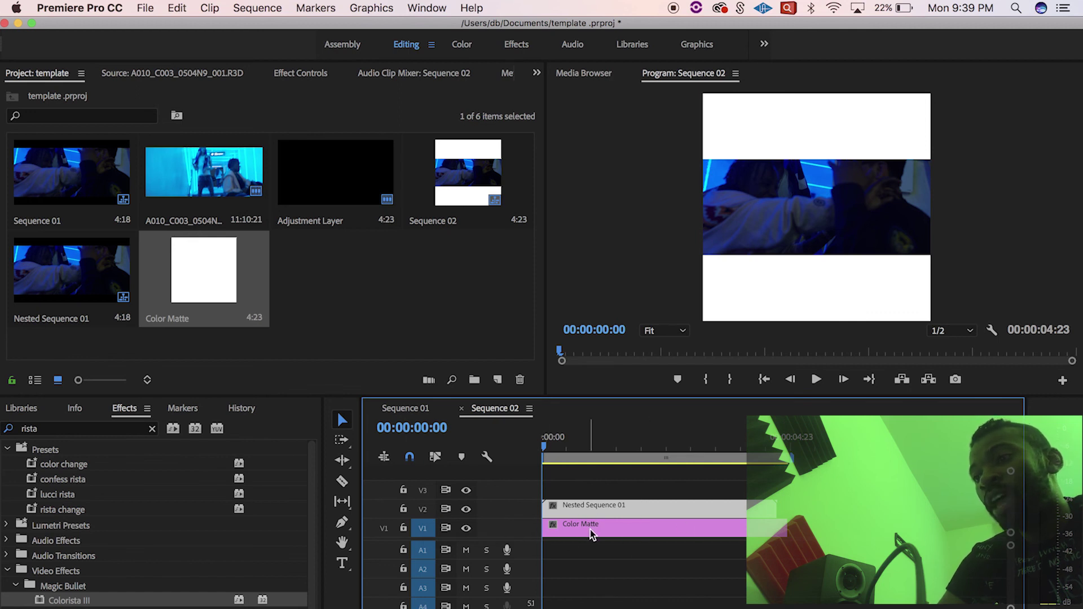
{"action": "left_click_drag", "start_coordinate": [787, 528], "coordinate": [777, 528]}
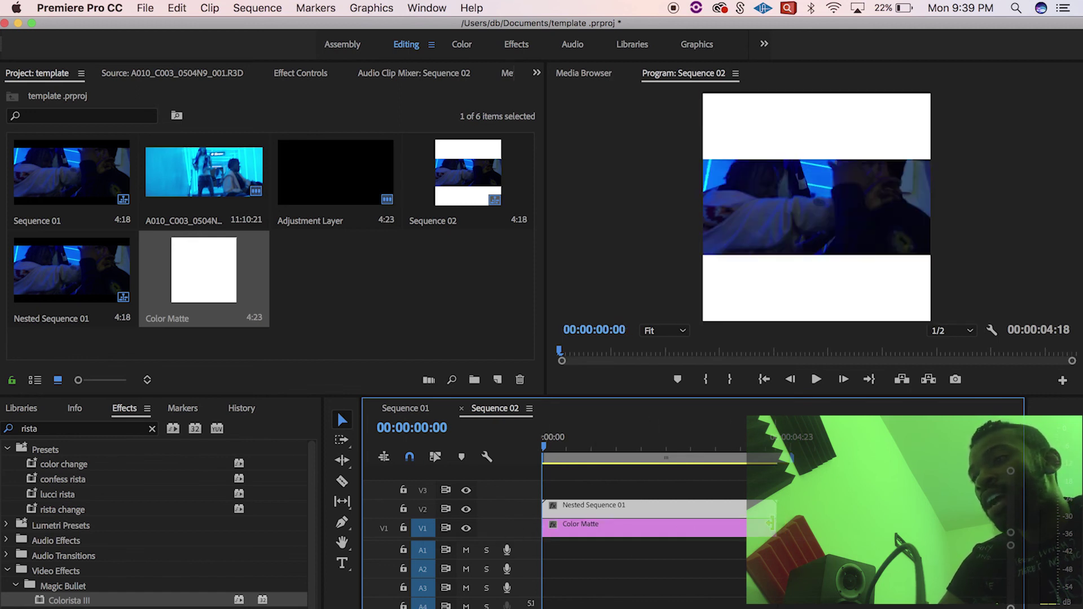
Play Sequence 02 from the start and review the nested edit over the white matte background
{"action": "left_click_drag", "start_coordinate": [587, 427], "coordinate": [515, 435]}
{"action": "key", "text": "space"}
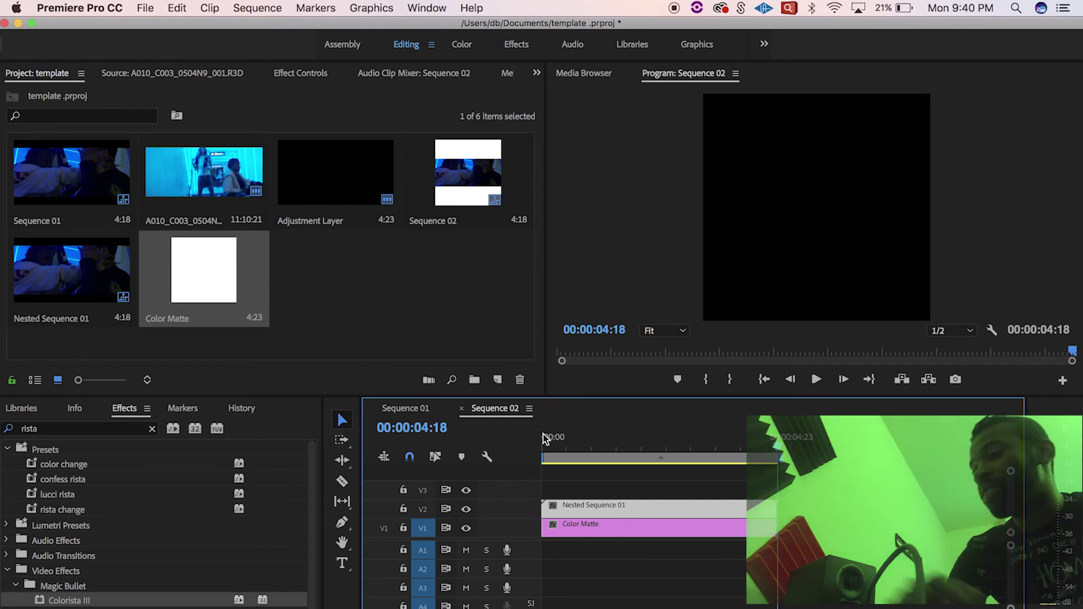
{"action": "left_click", "coordinate": [594, 447]}
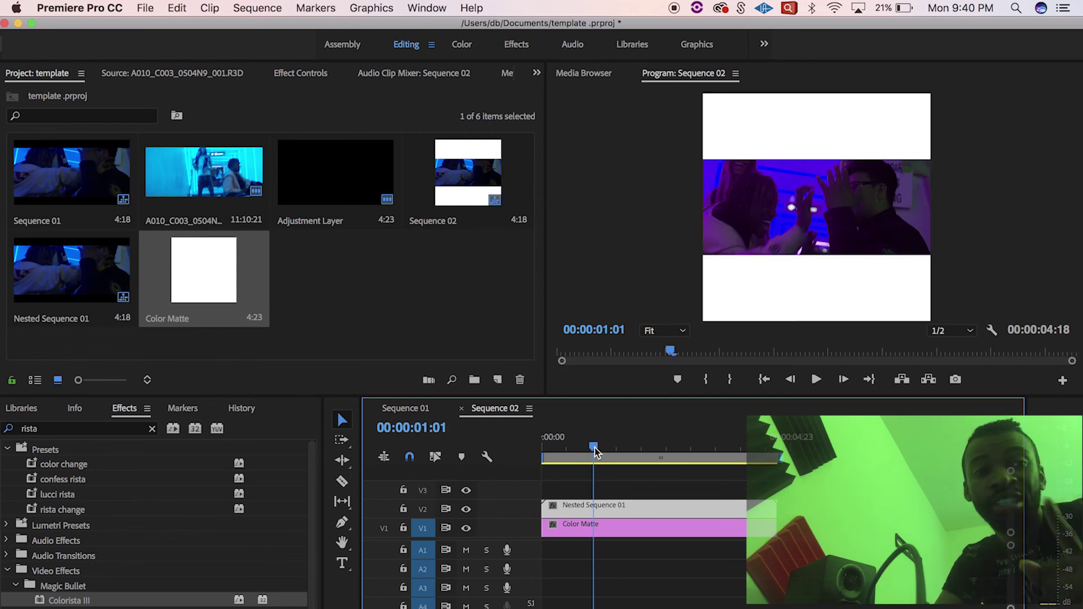